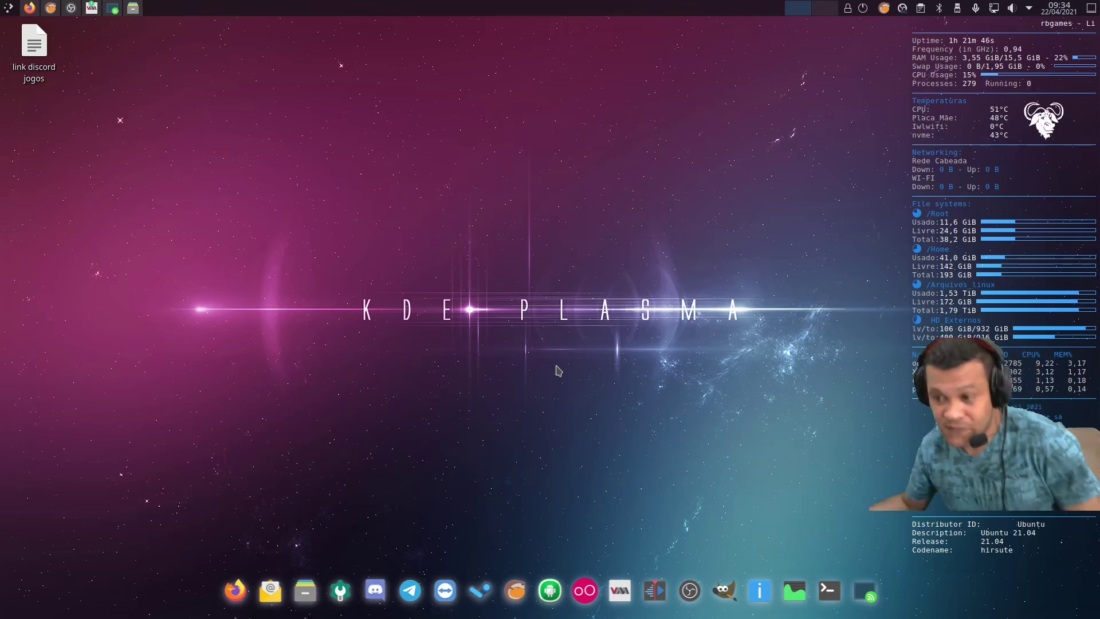
Check the Kubuntu system information in Info Center, then close it.
left_click(762, 564)
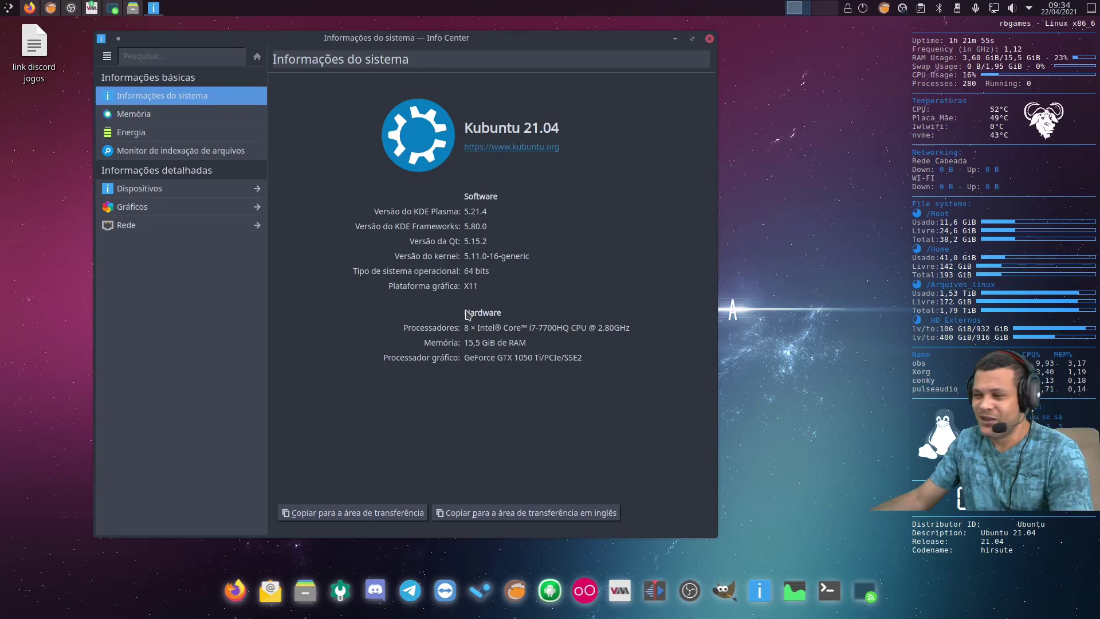
left_click_drag(471, 43, 539, 37)
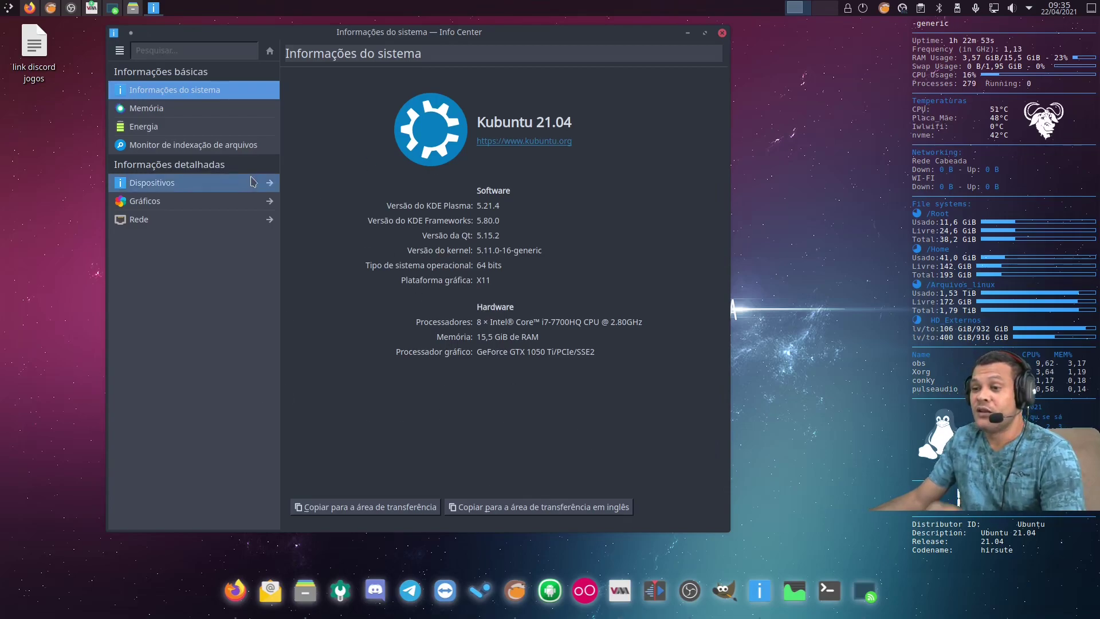
left_click(721, 33)
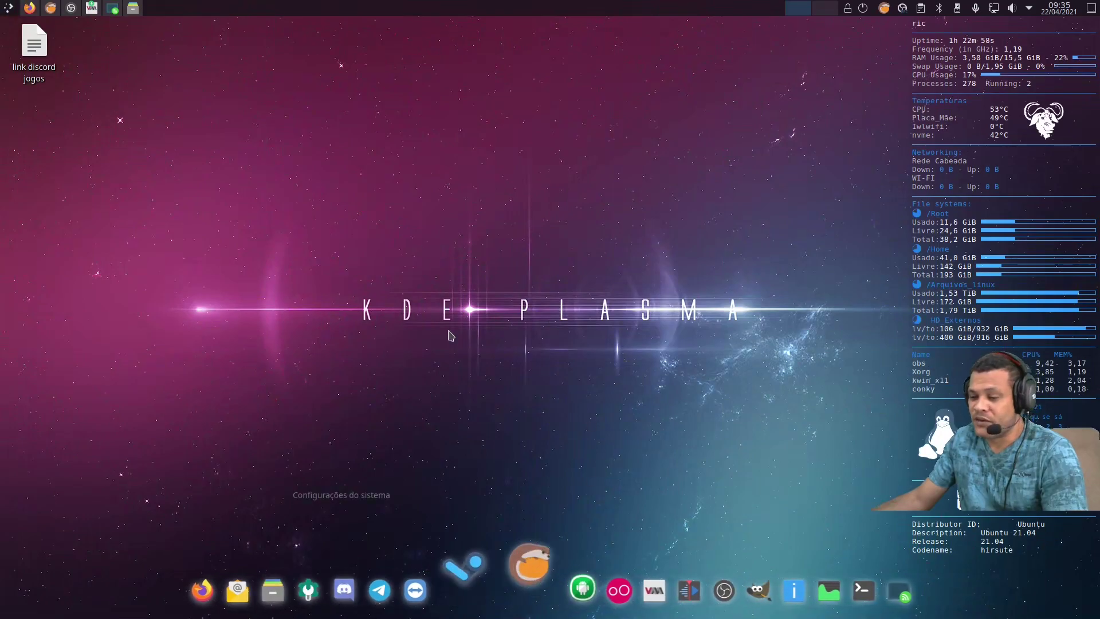
Look over the categories in Plasma's System Settings and close the window.
left_click(340, 590)
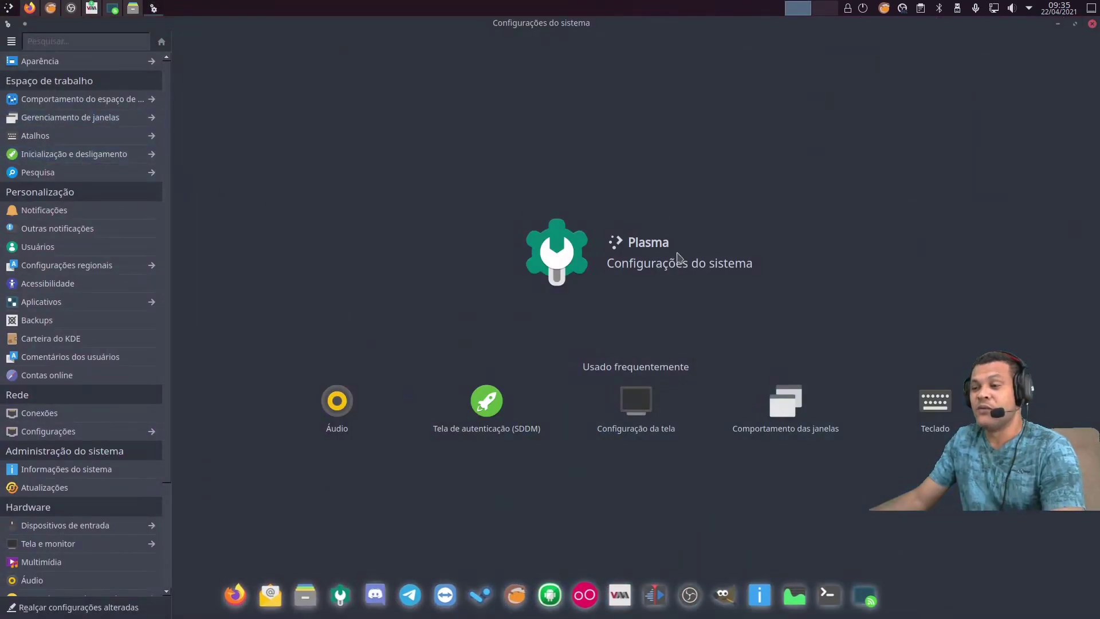
scroll(75, 445, "down", 5)
scroll(75, 538, "up", 5)
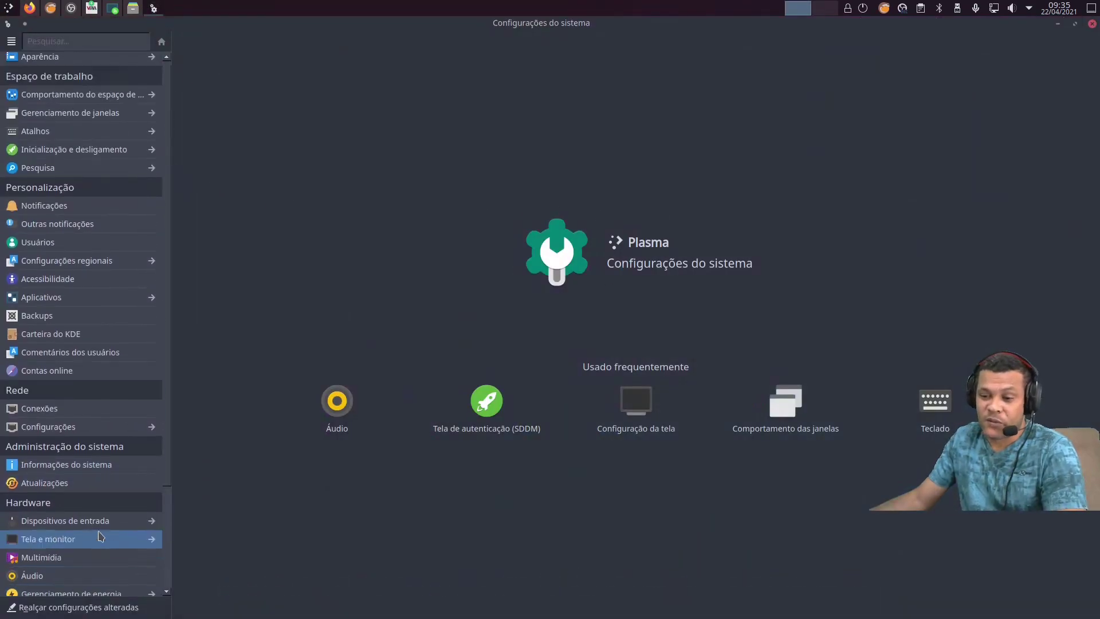
left_click(1091, 24)
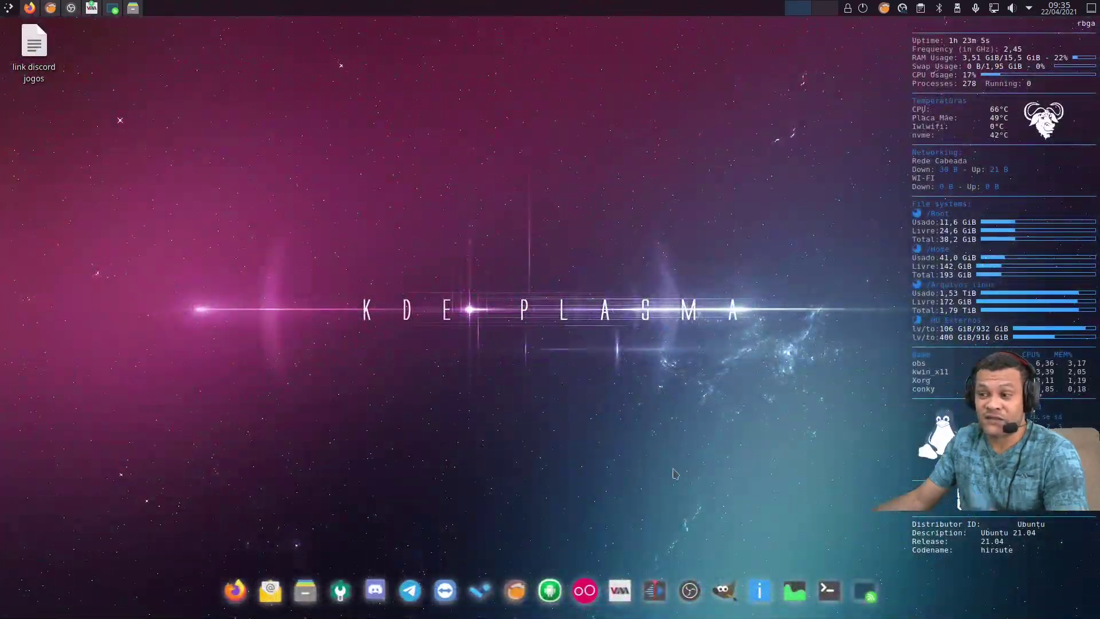
Check the distribution's release details in a new terminal with lsb_release -a, then close the terminal.
key("ctrl+alt+t")
type("lsb")
key("Tab")
type("-a")
key("Return")
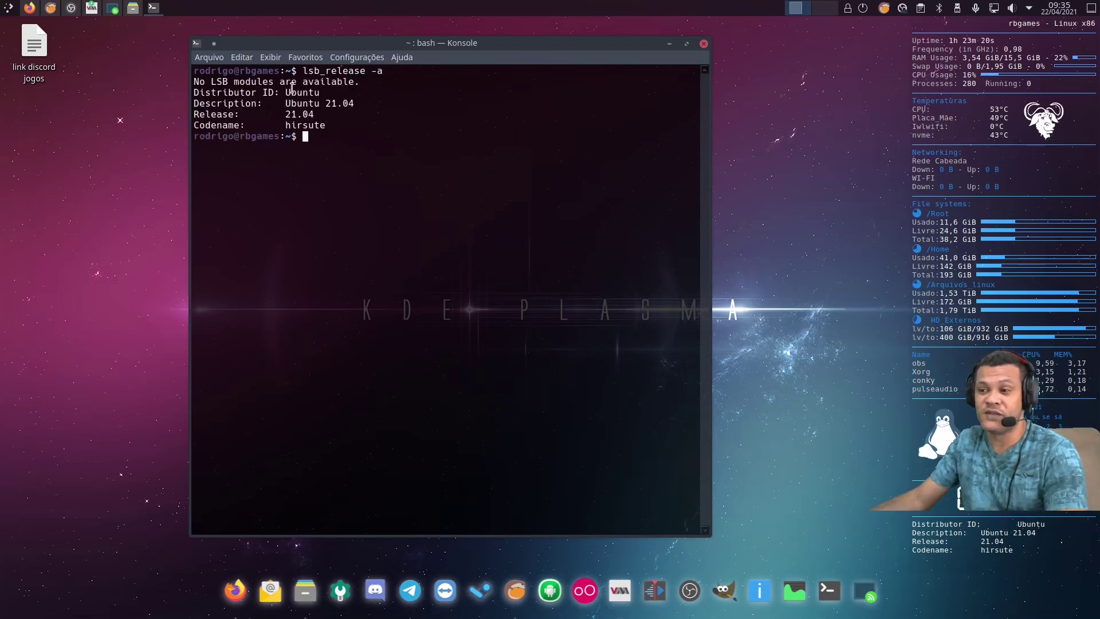
left_click_drag(285, 92, 360, 125)
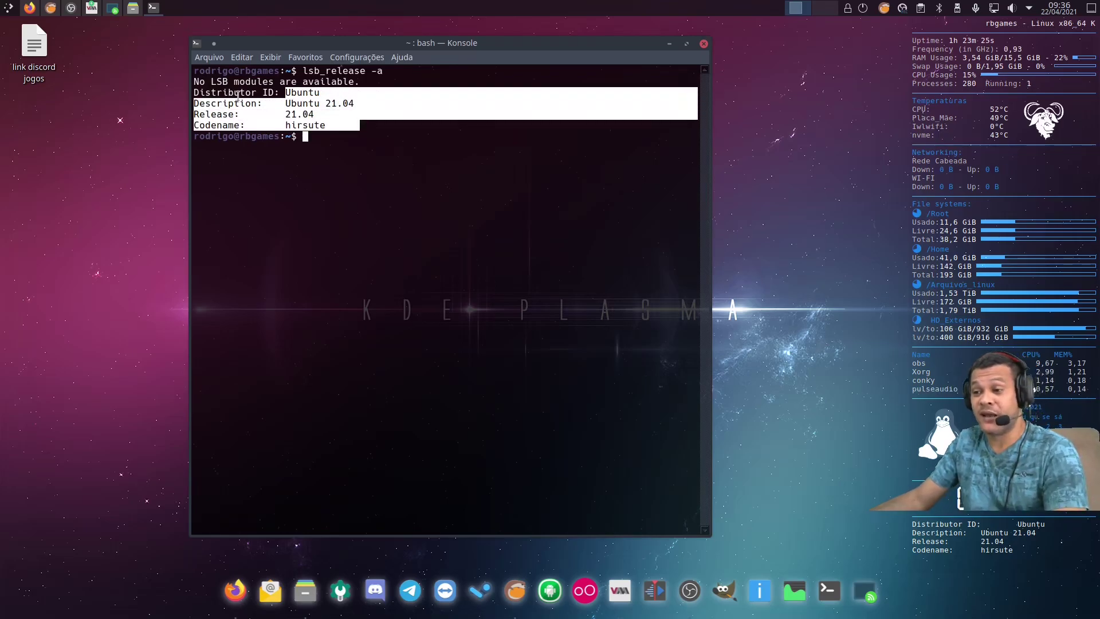
left_click(320, 103)
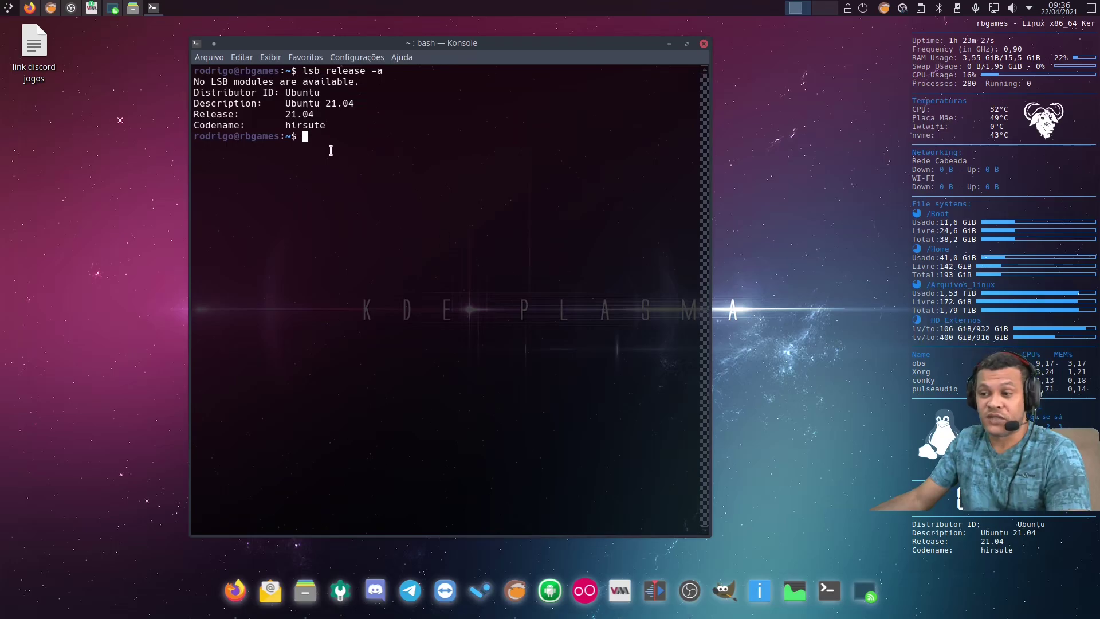
left_click(704, 43)
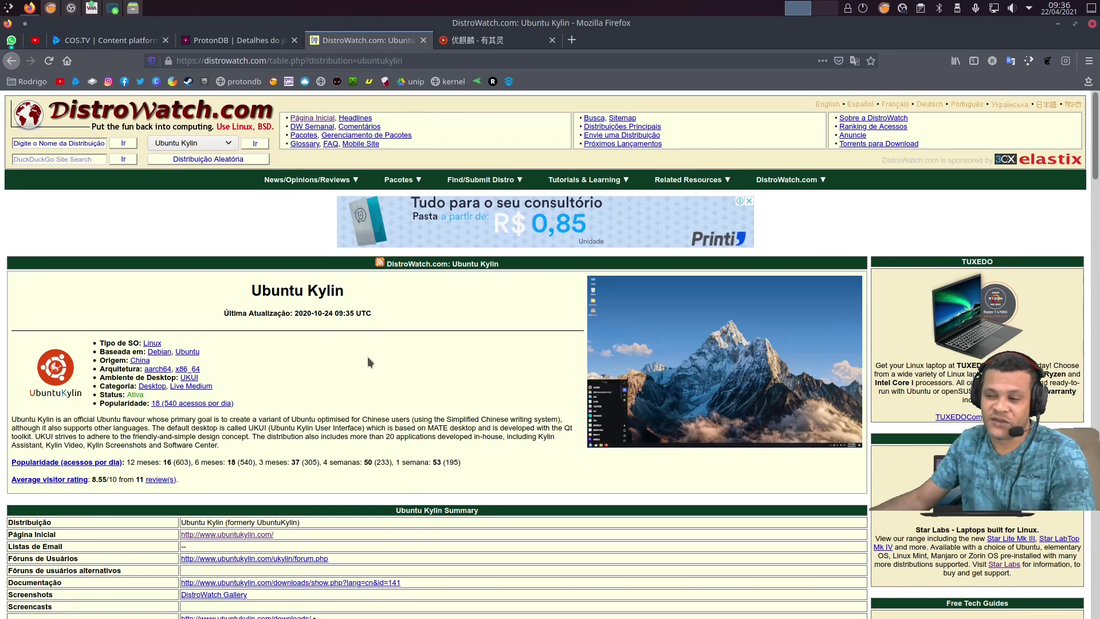
Examine the DistroWatch page for Ubuntu Kylin, including its summary, release and package tables, and reader ratings.
scroll(413, 386, "down", 2)
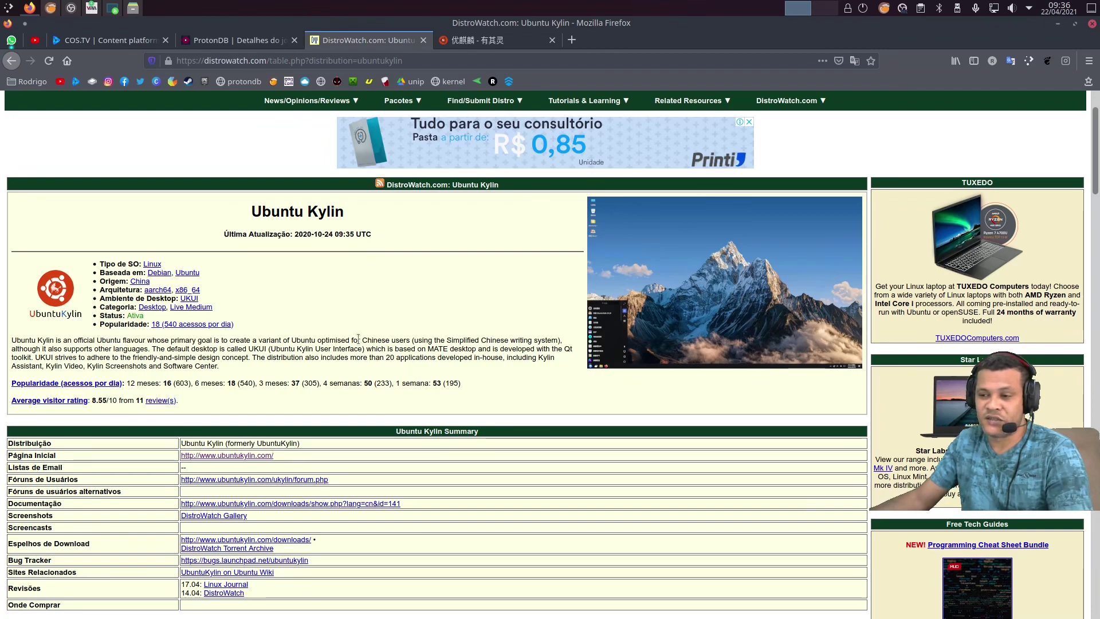
scroll(358, 325, "down", 1)
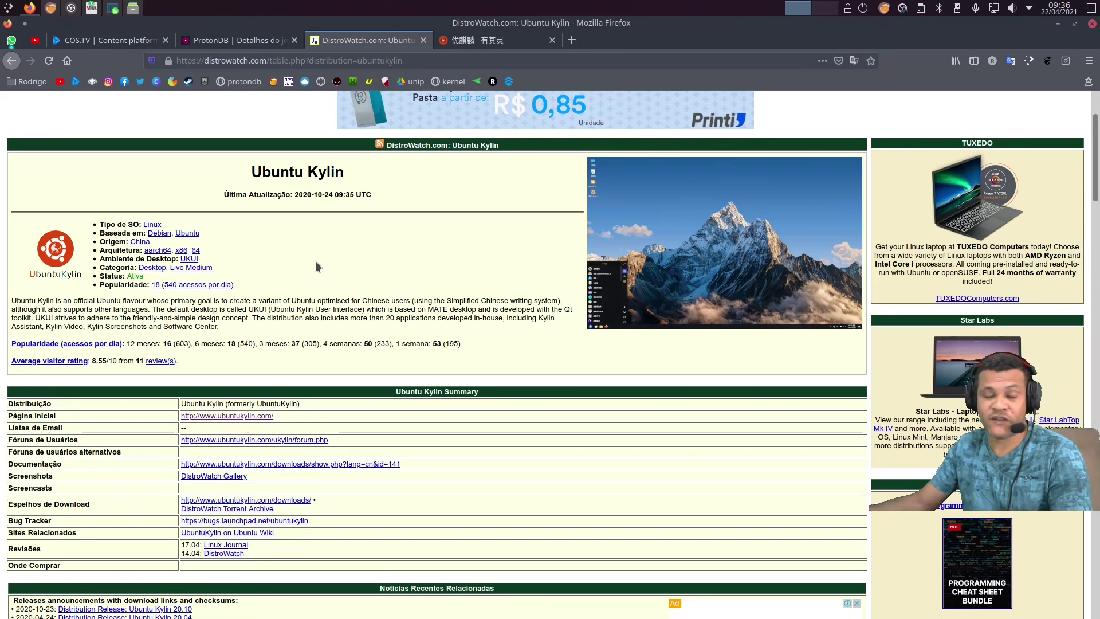
scroll(377, 344, "down", 10)
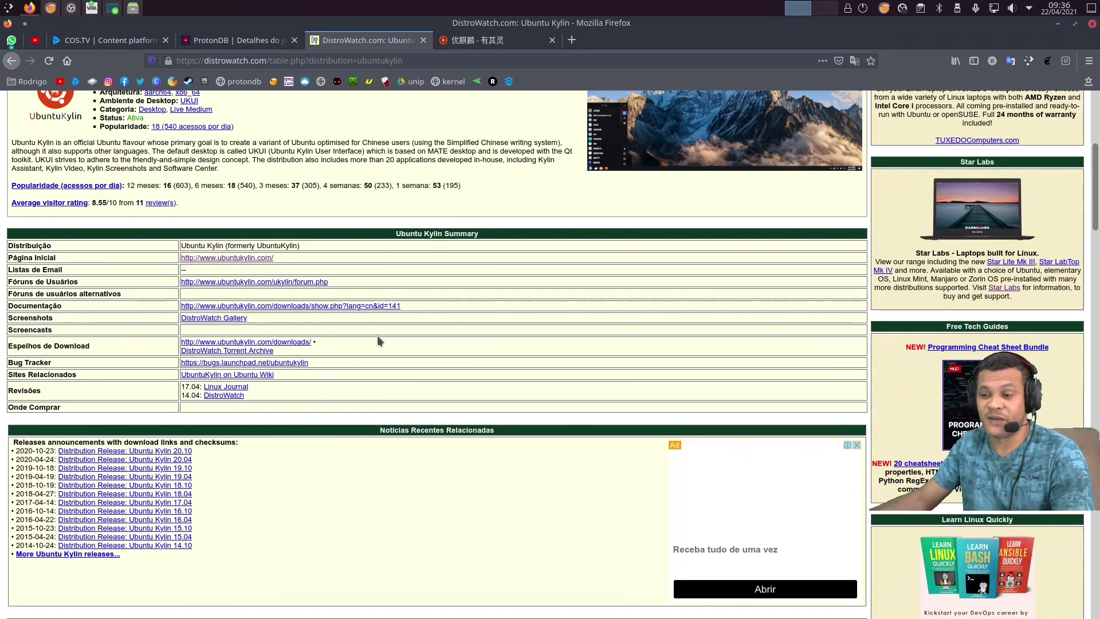
scroll(377, 352, "down", 3)
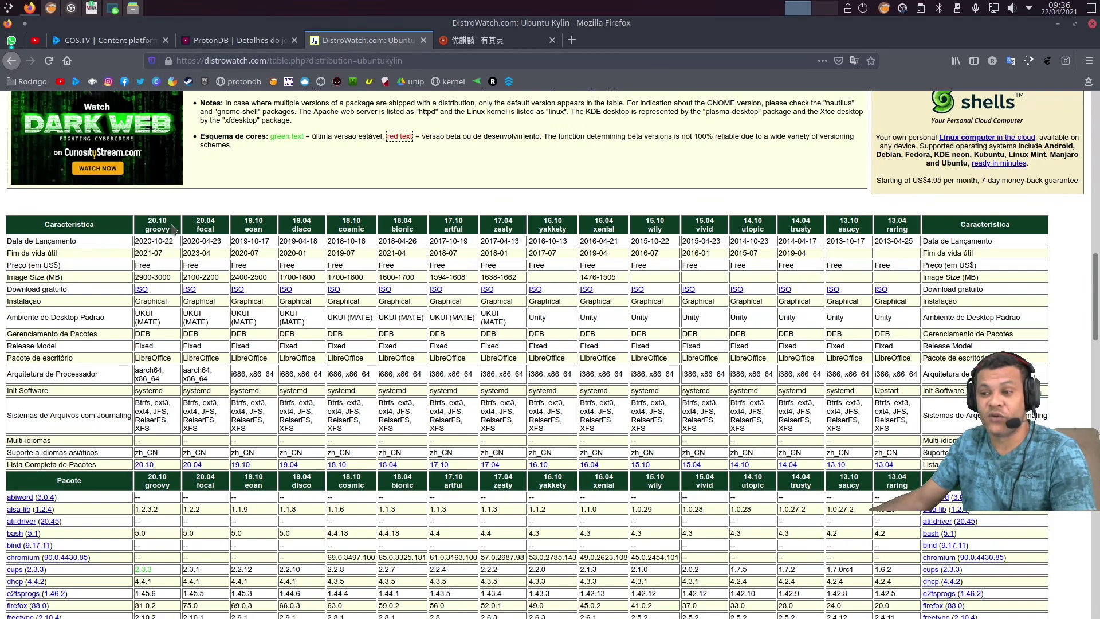
scroll(201, 341, "down", 15)
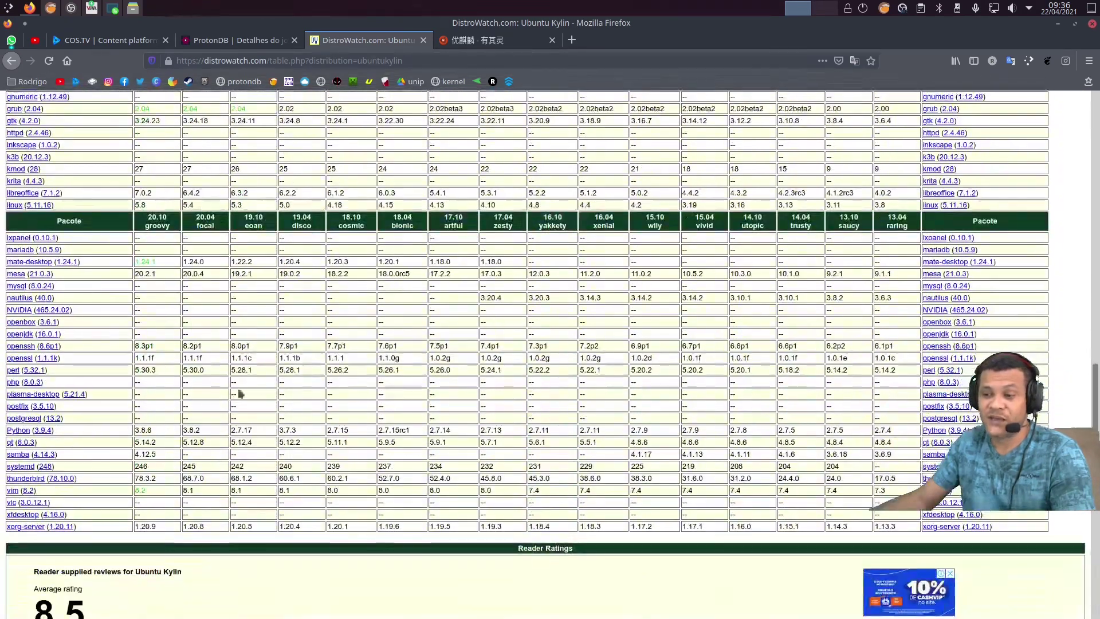
scroll(341, 396, "down", 3)
scroll(336, 351, "up", 3)
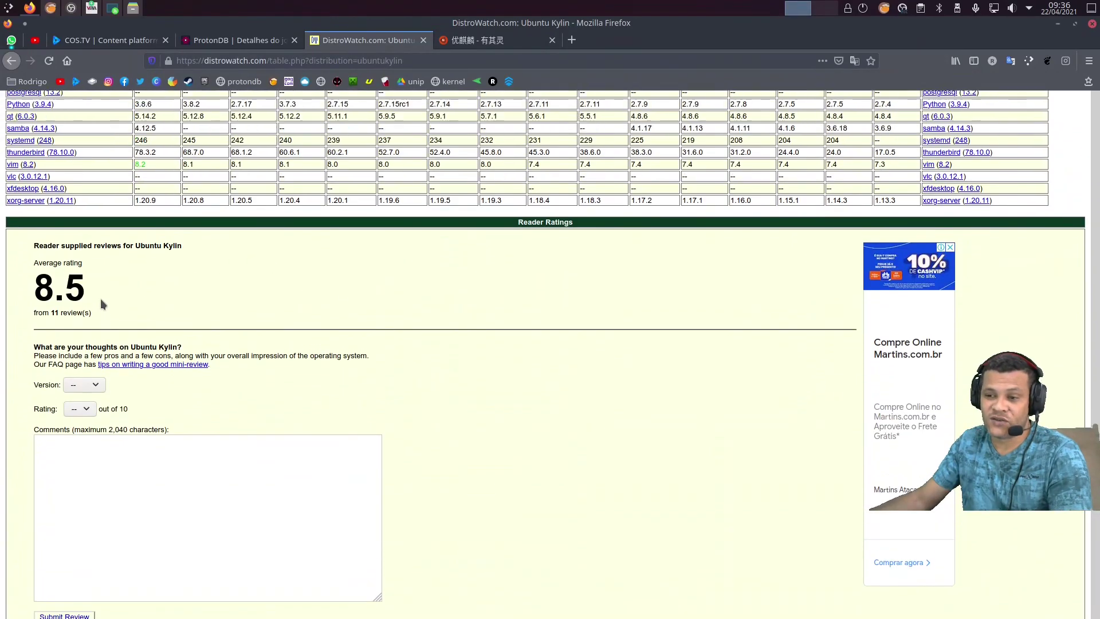
scroll(422, 446, "up", 15)
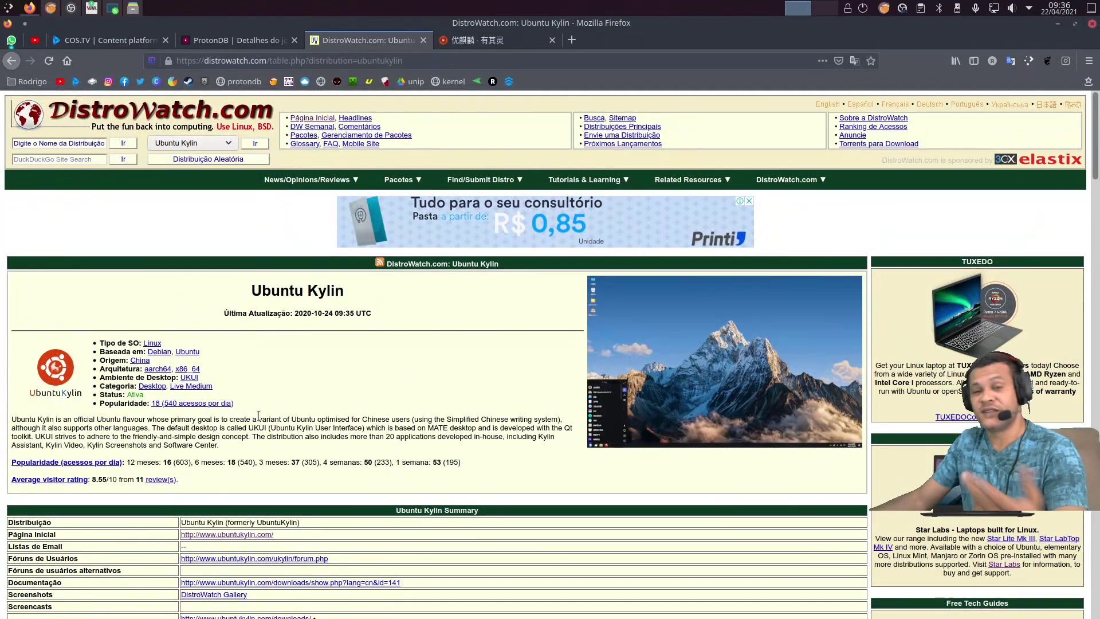
scroll(251, 441, "down", 3)
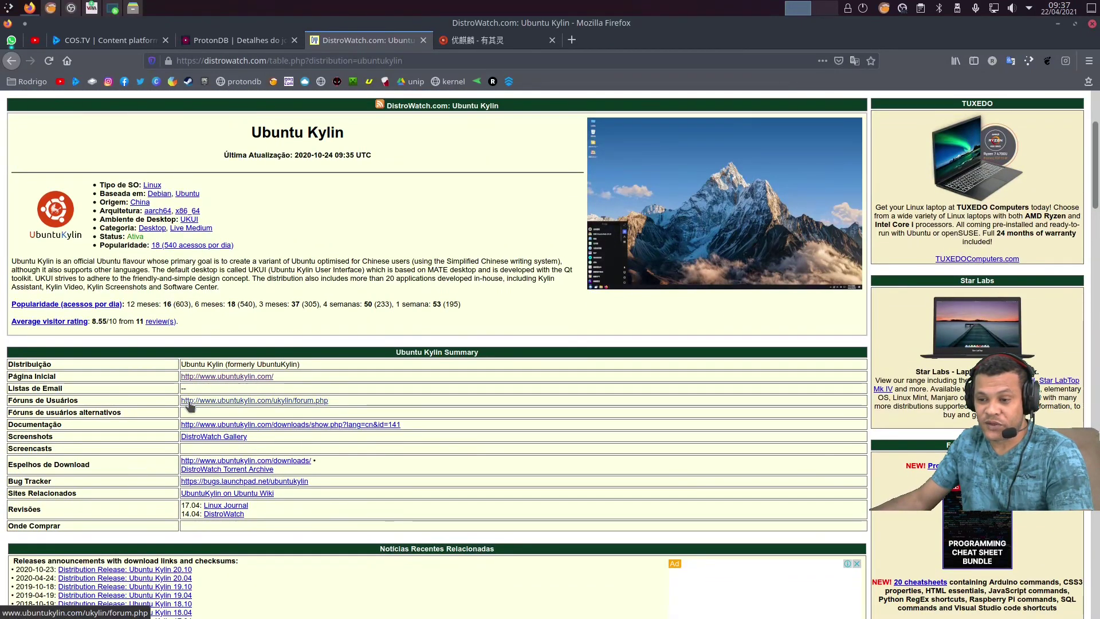
Go to the already open Ubuntu Kylin website and switch it to English.
left_click(493, 41)
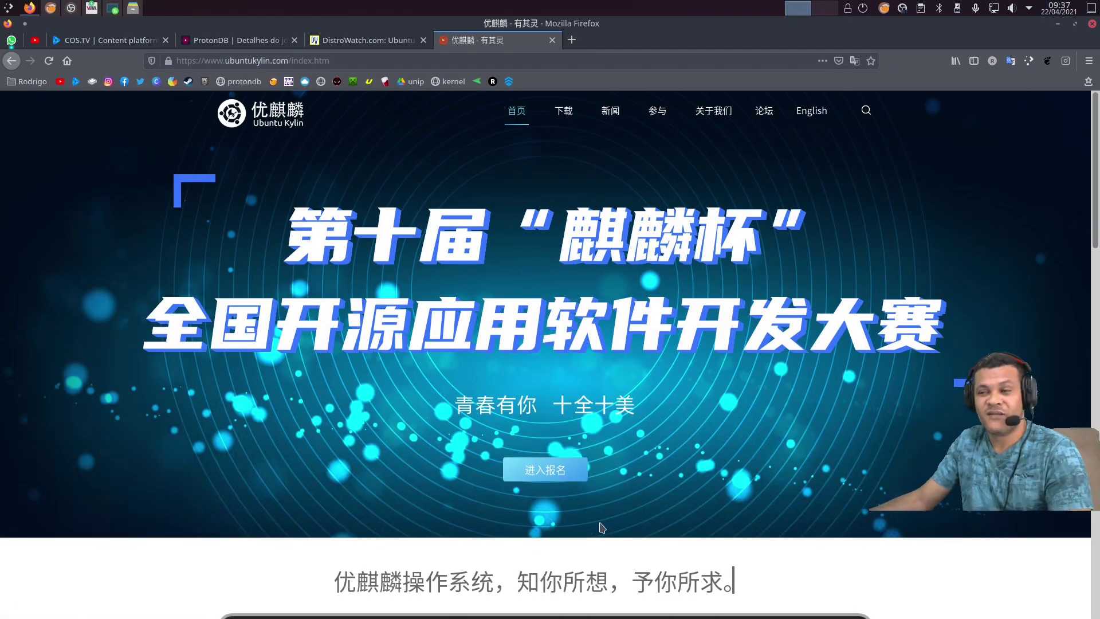
scroll(900, 283, "down", 6)
scroll(900, 283, "up", 7)
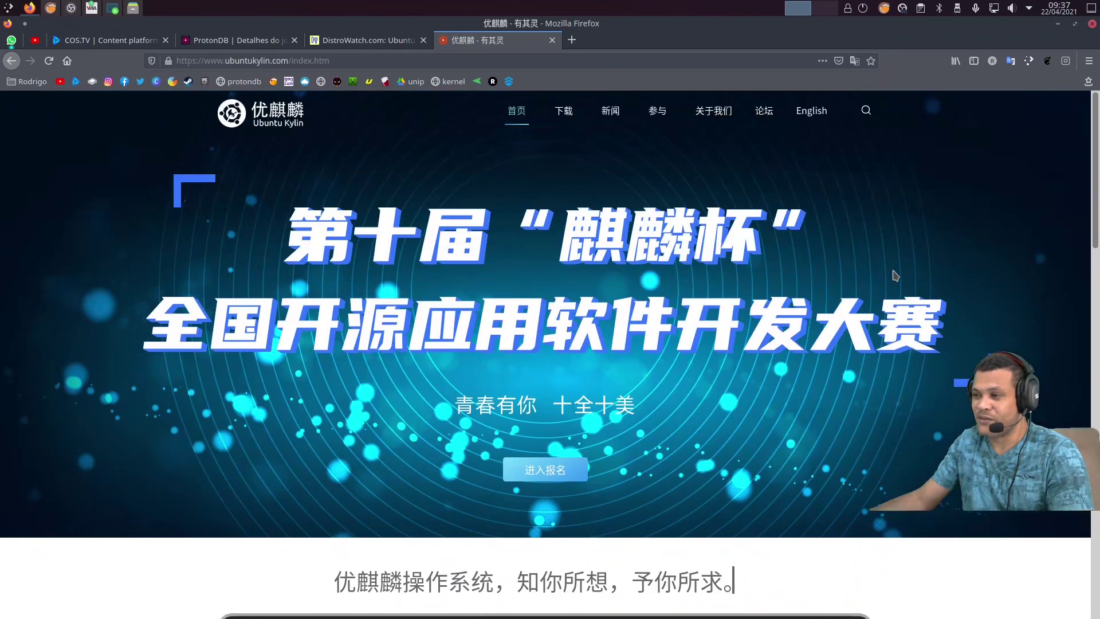
left_click(811, 111)
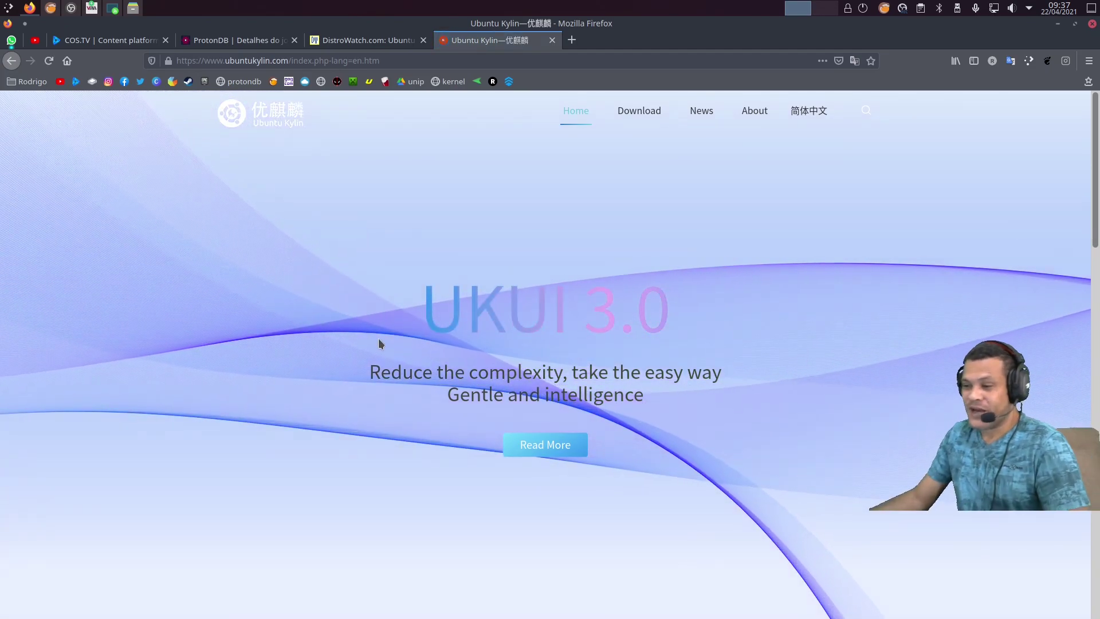
Review the English home page and the site's Download page for the offered Ubuntu Kylin images.
scroll(664, 369, "down", 5)
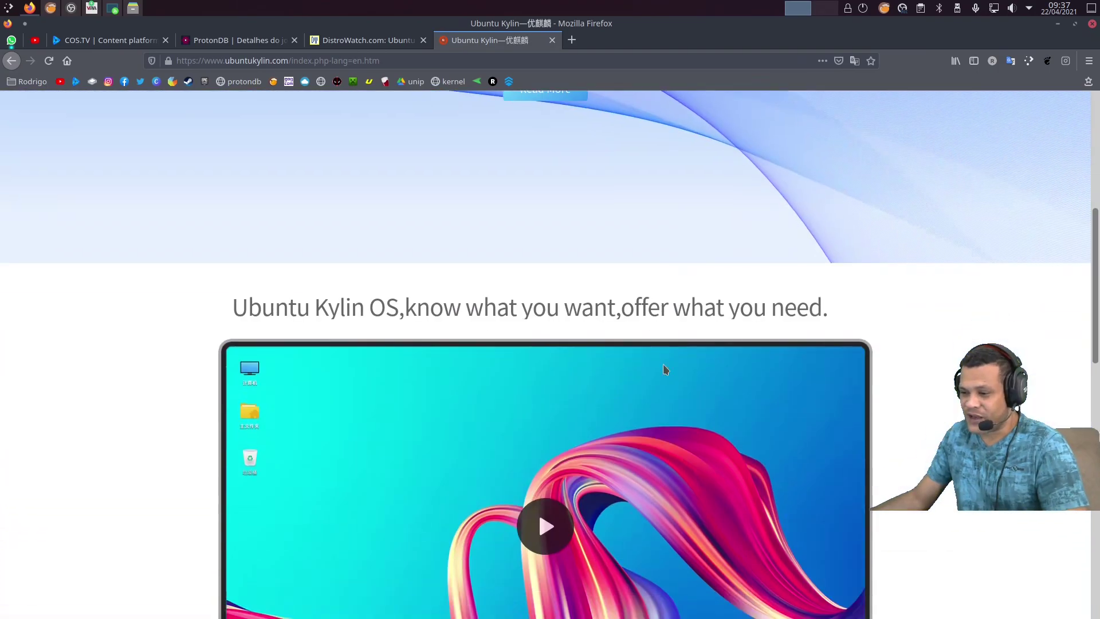
scroll(663, 368, "down", 5)
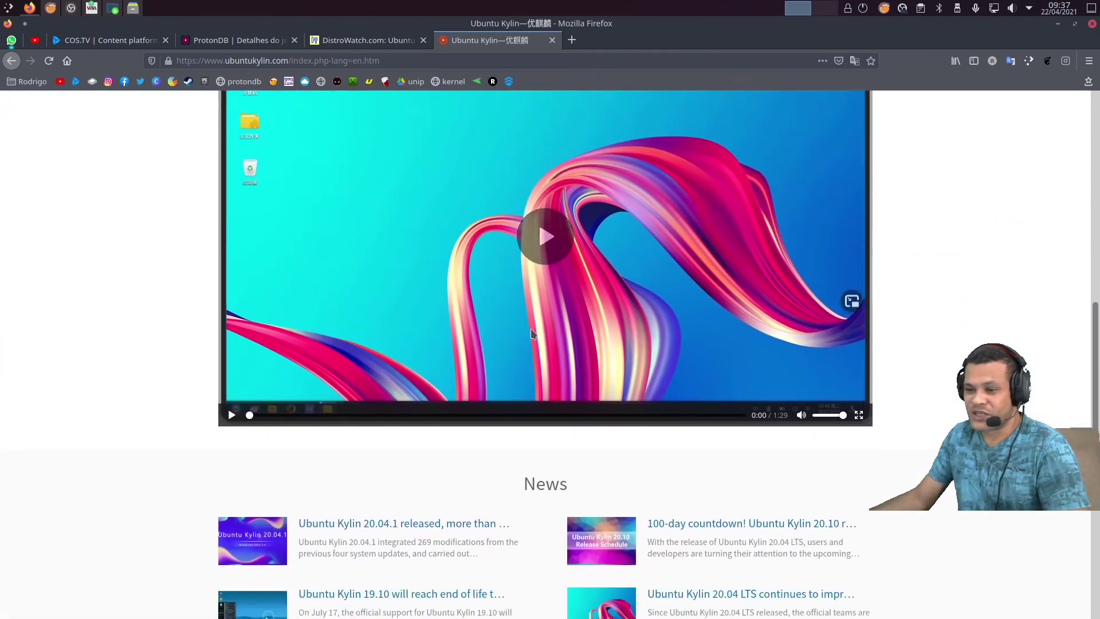
scroll(528, 324, "down", 2)
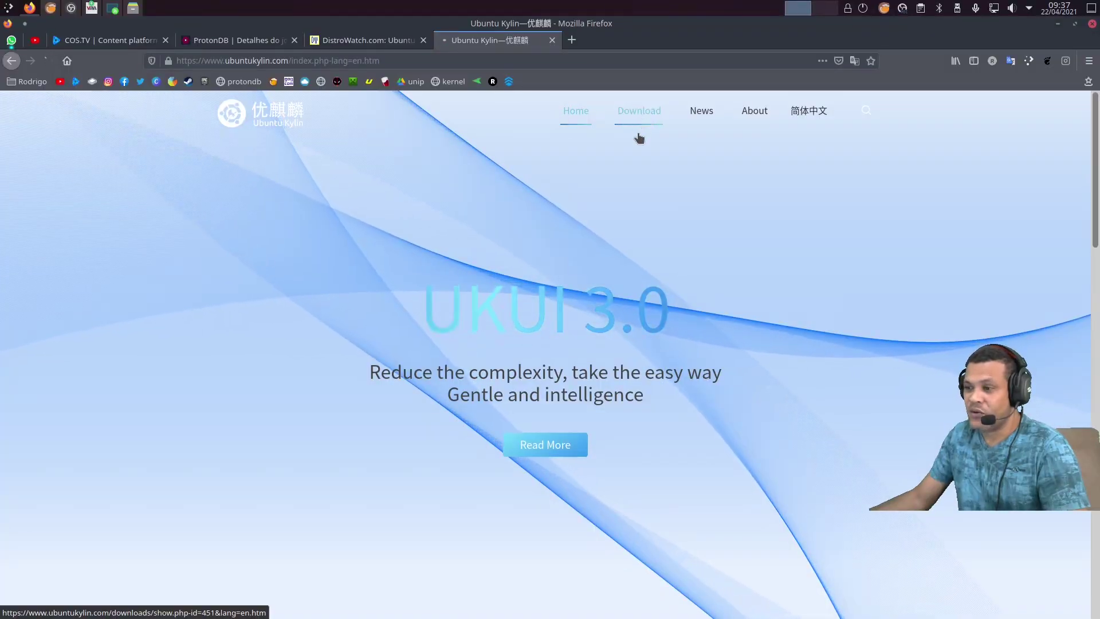
left_click(639, 123)
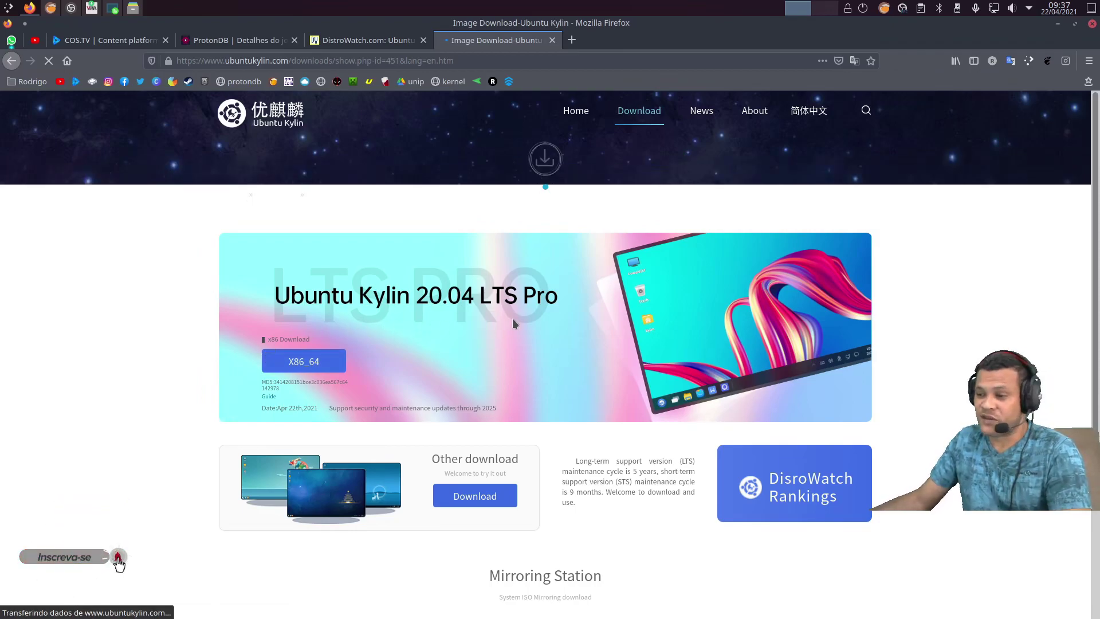
scroll(512, 321, "down", 5)
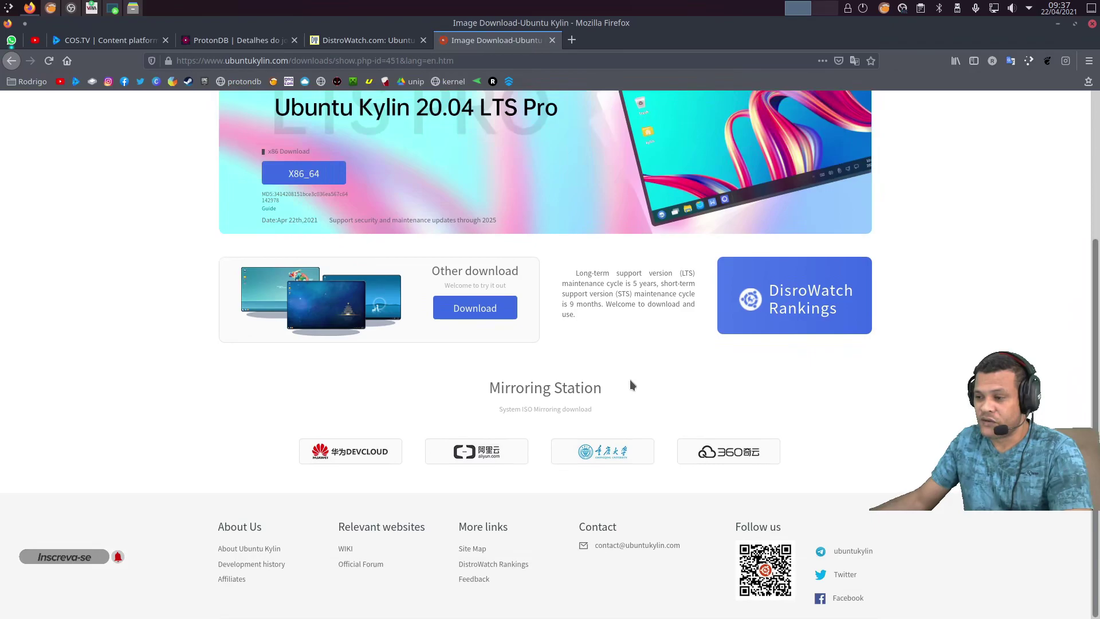
scroll(407, 395, "up", 5)
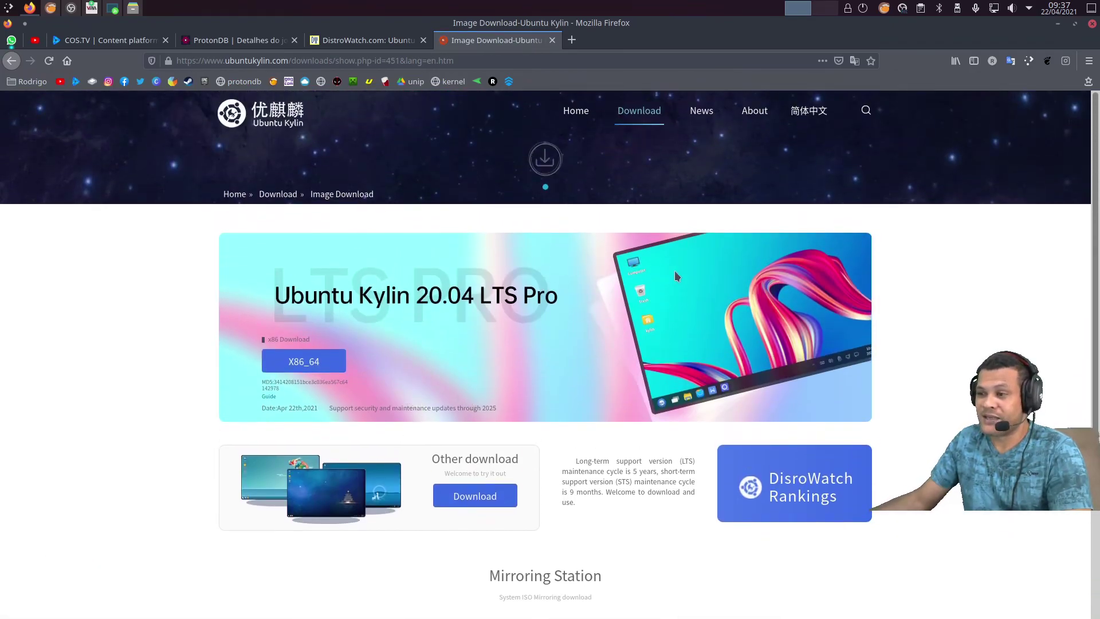
Search Google for "ubuntu kylin 21.04" in a new browser tab.
left_click(572, 39)
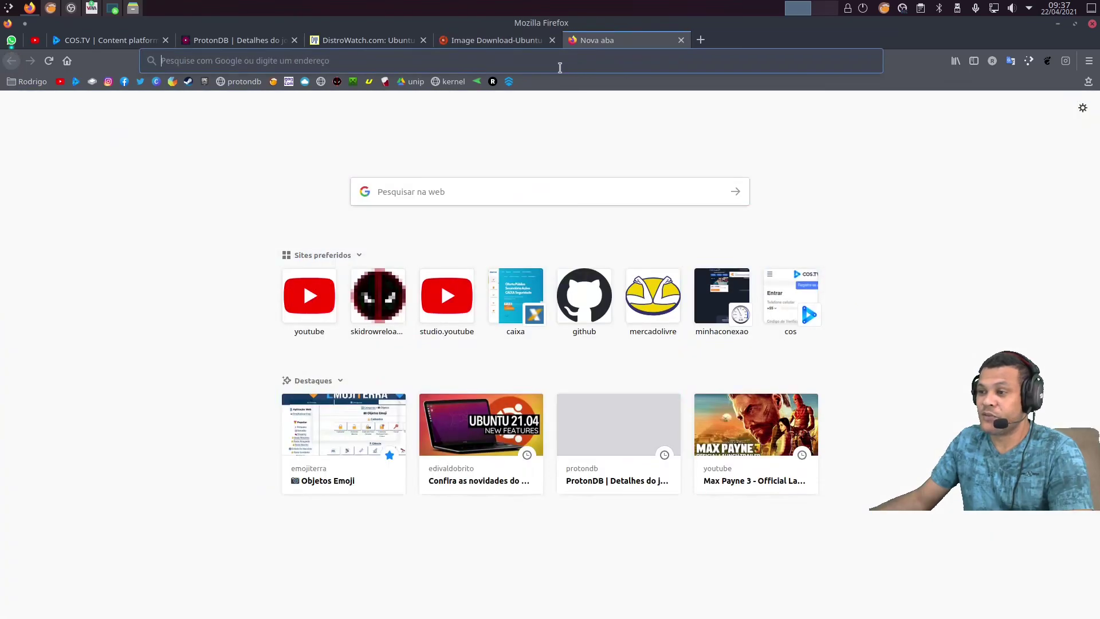
left_click(560, 67)
type("ubuntu.com/")
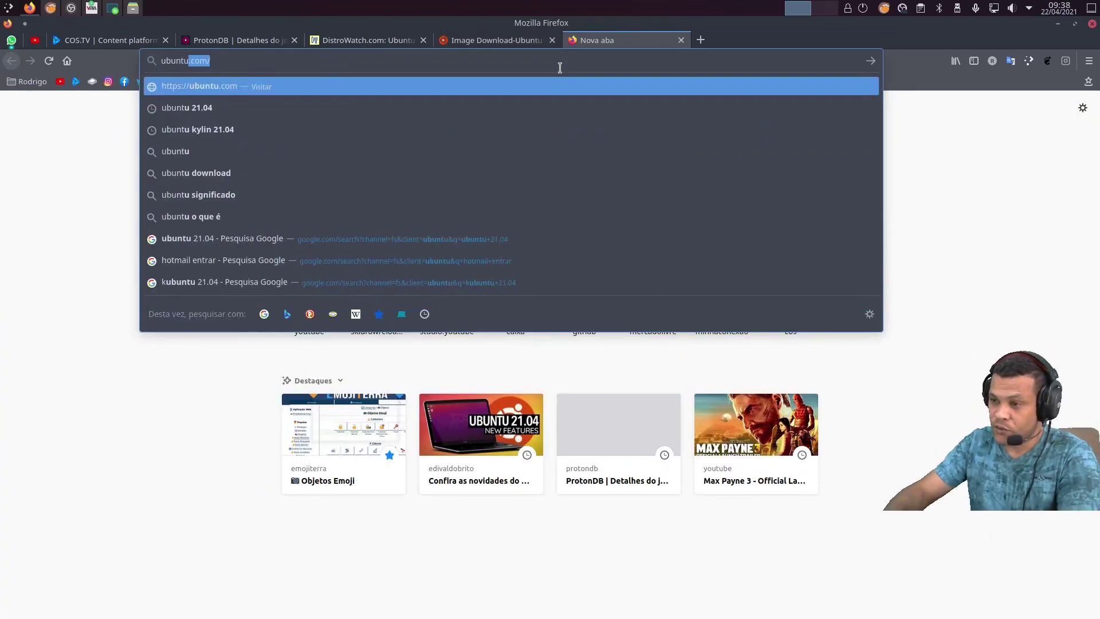
key("Down")
key("Down")
key("Return")
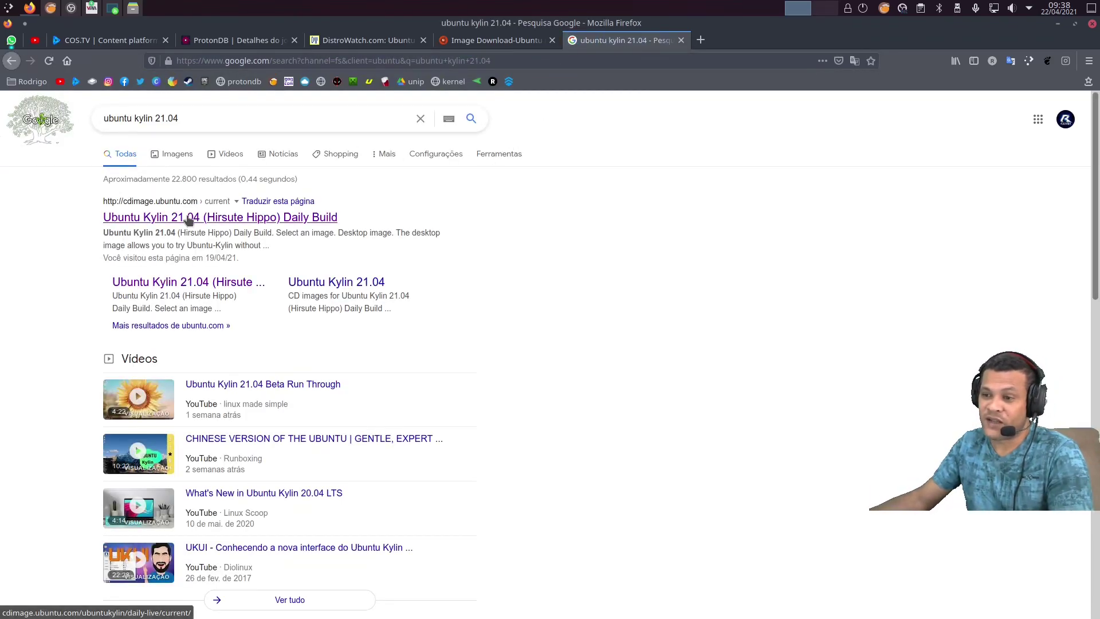
Open the Ubuntu Kylin 21.04 (Hirsute Hippo) Daily Build result and highlight the hirsute-desktop-amd64.iso entry in its file list.
left_click(205, 221)
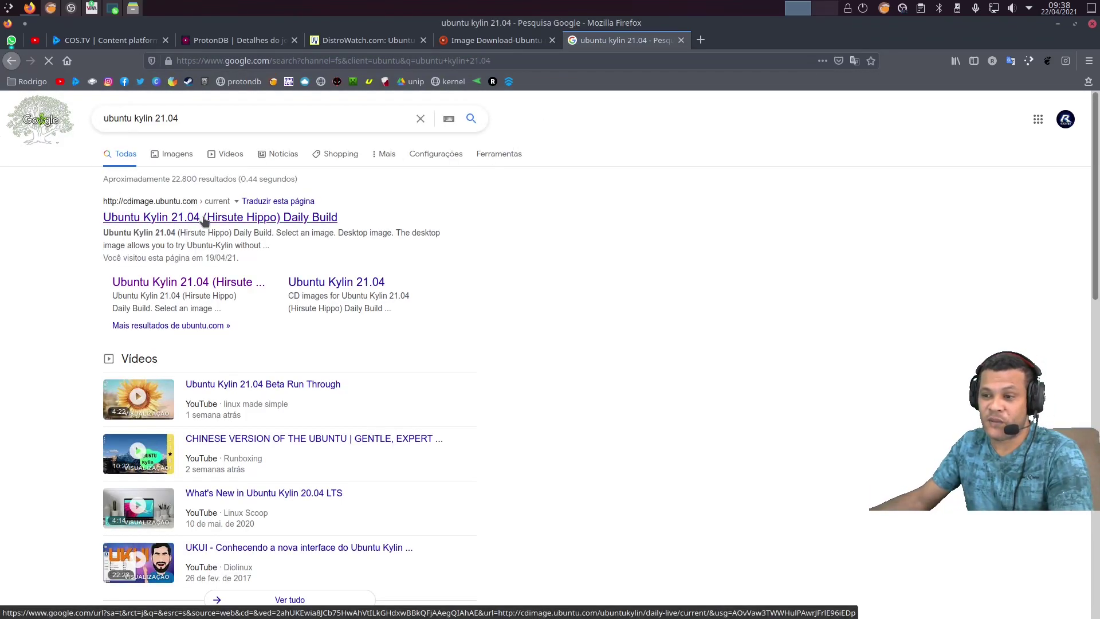
scroll(626, 407, "down", 5)
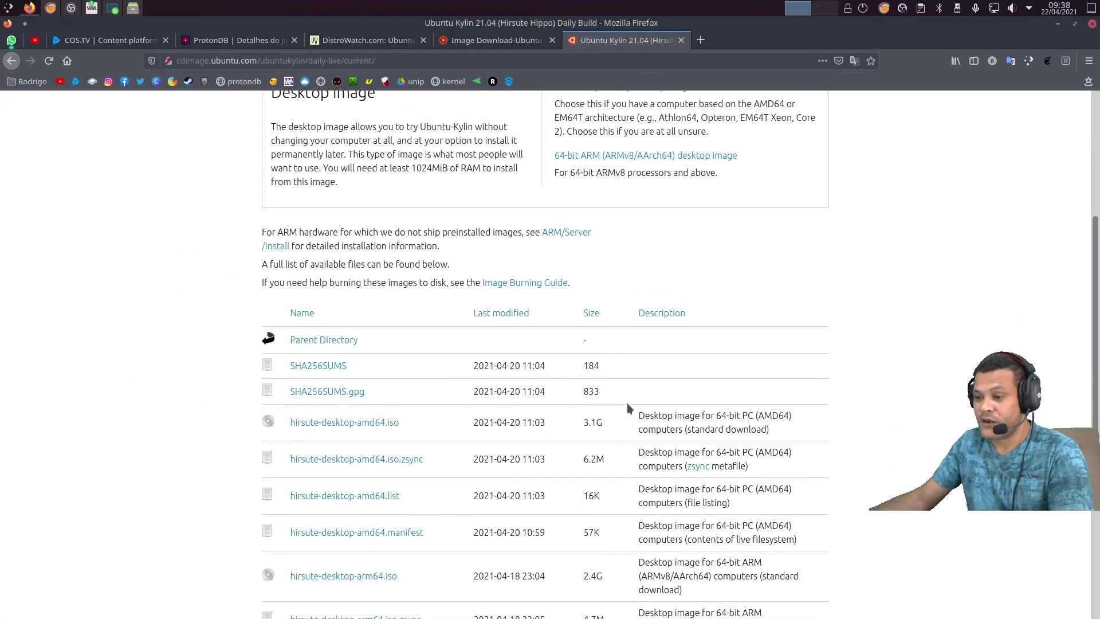
scroll(629, 413, "up", 2)
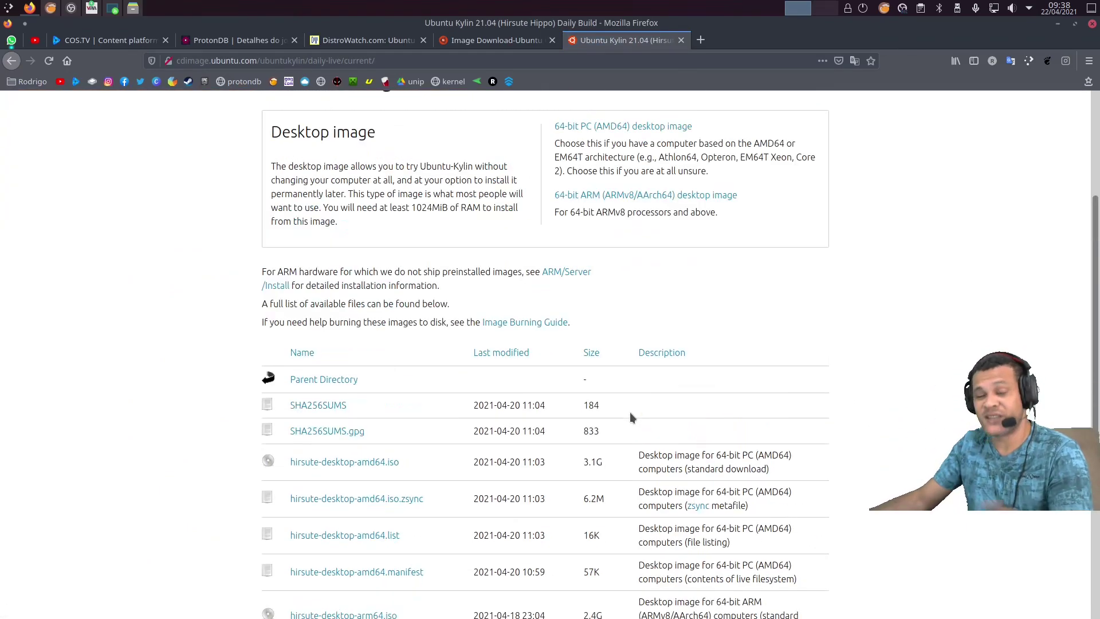
scroll(535, 456, "down", 1)
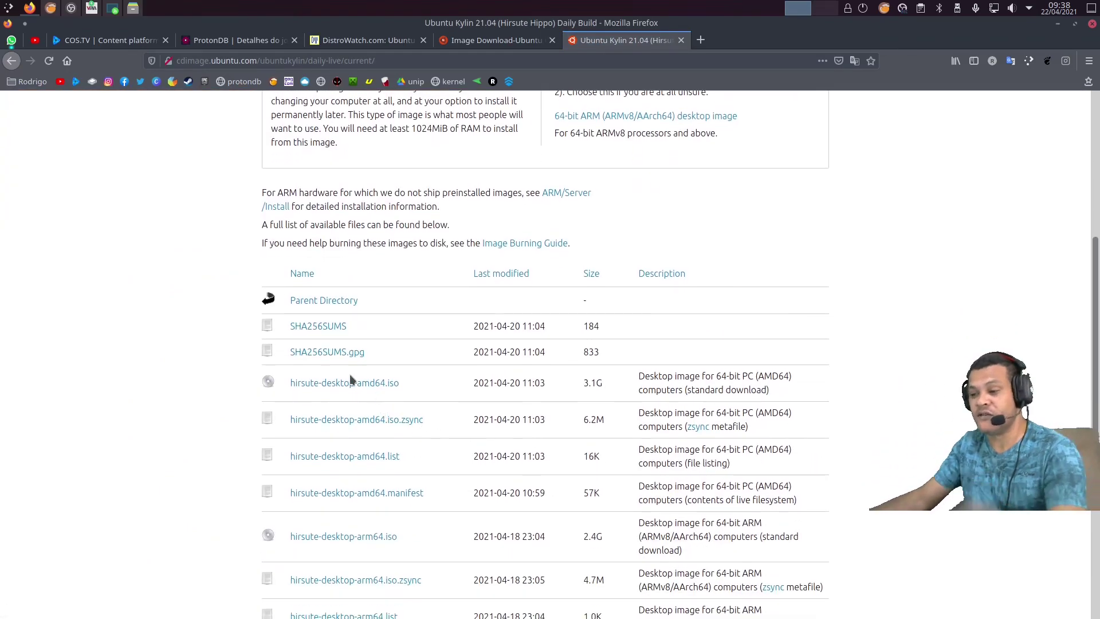
left_click_drag(525, 384, 290, 383)
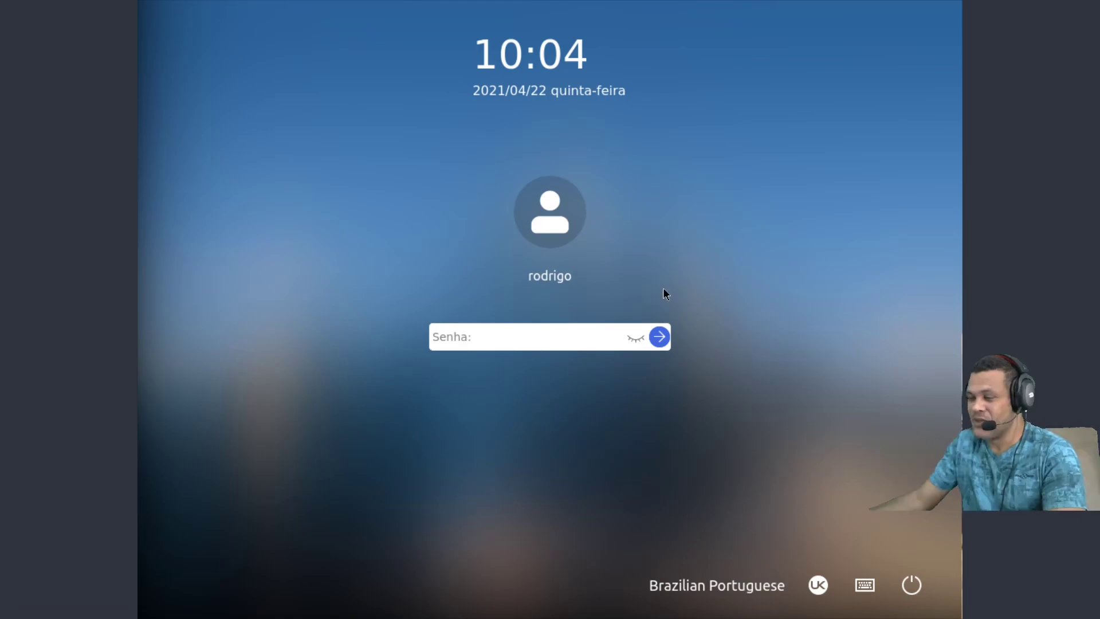
Check the available session type and keyboard options on the login screen, keep UKUI, and log in with the account password.
left_click(589, 337)
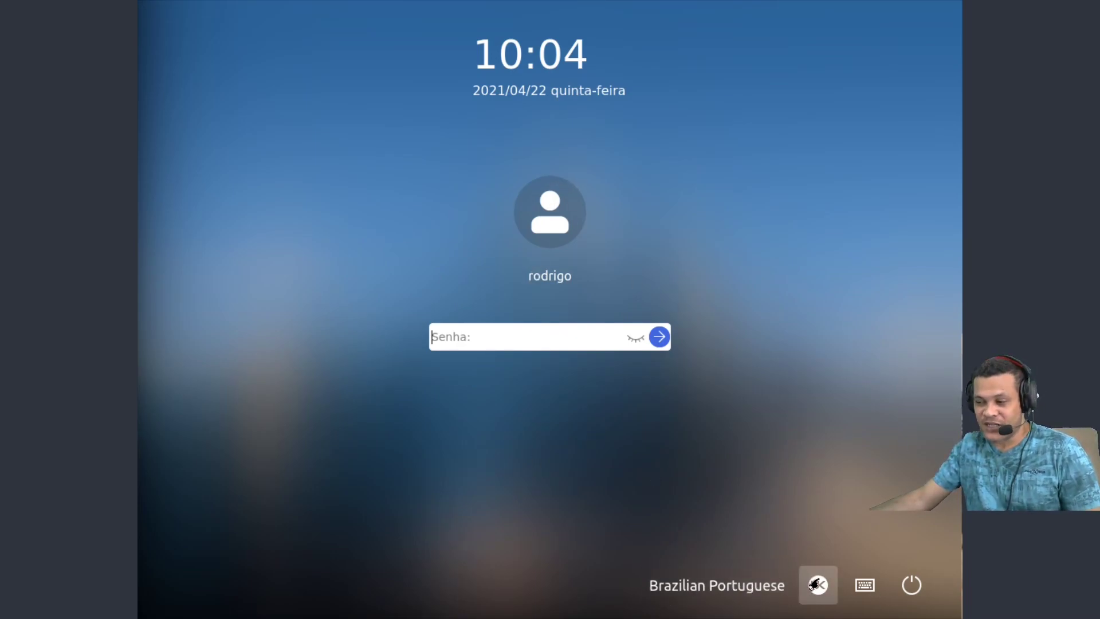
left_click(819, 585)
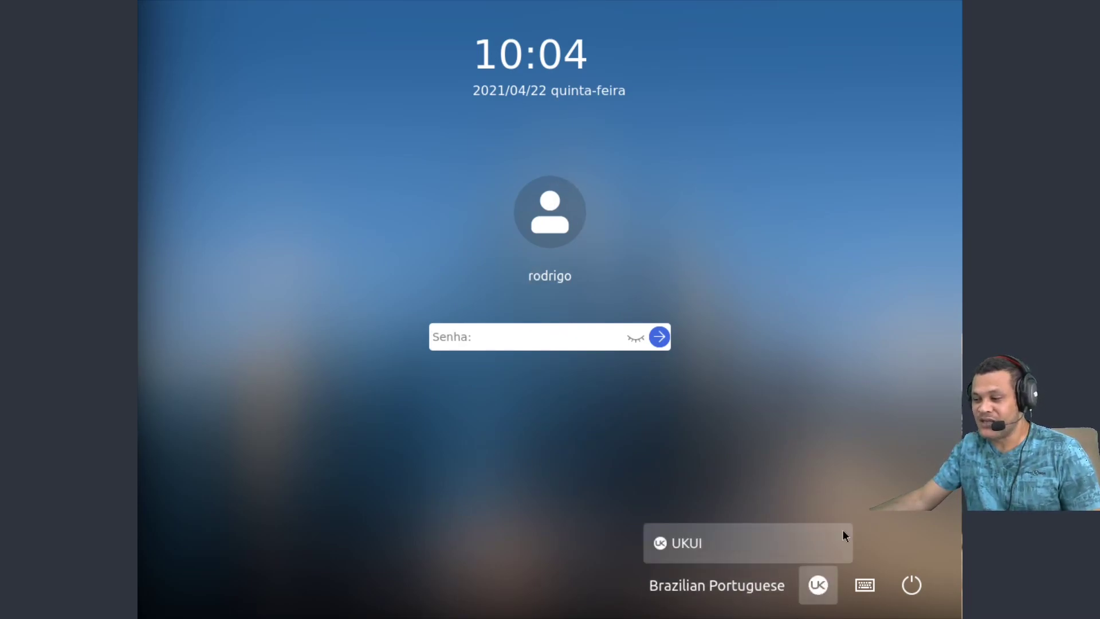
left_click(753, 541)
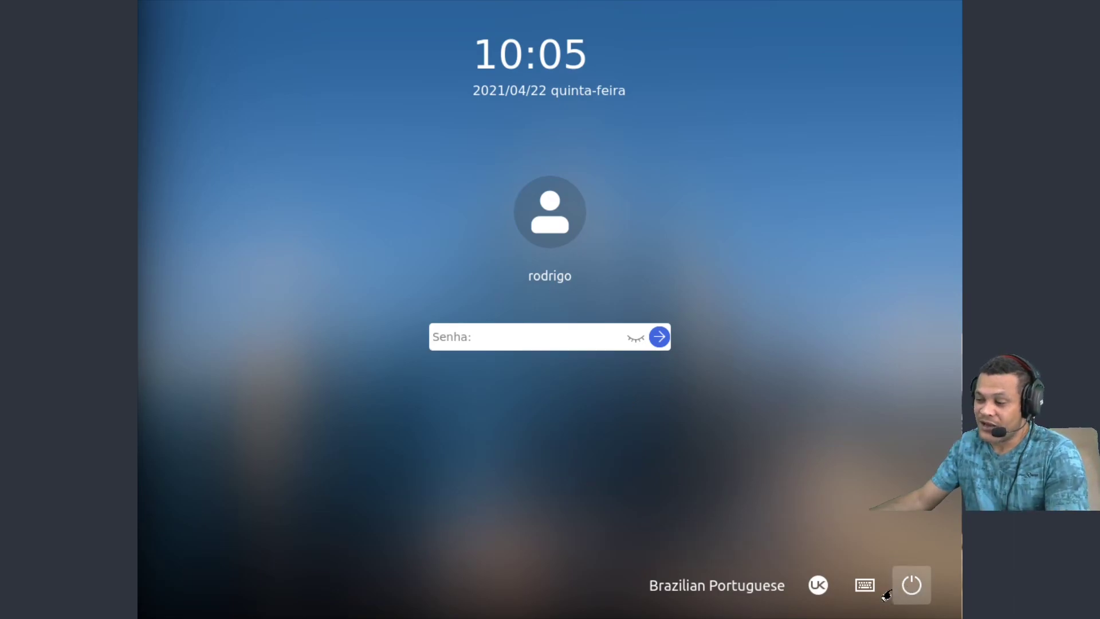
left_click(864, 584)
left_click(898, 468)
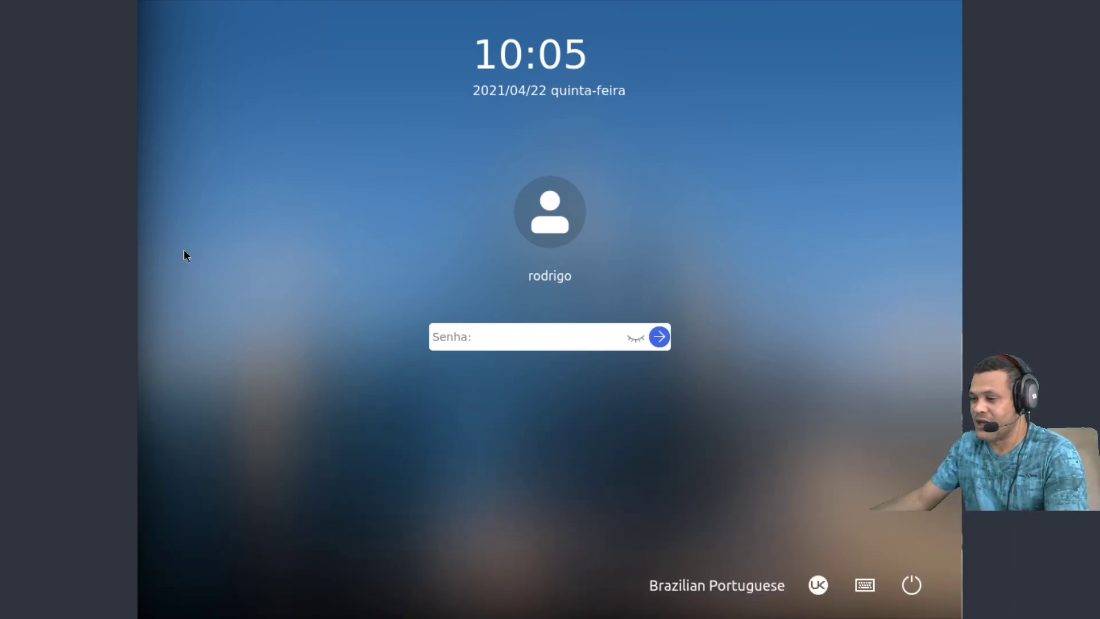
left_click(543, 342)
type("a")
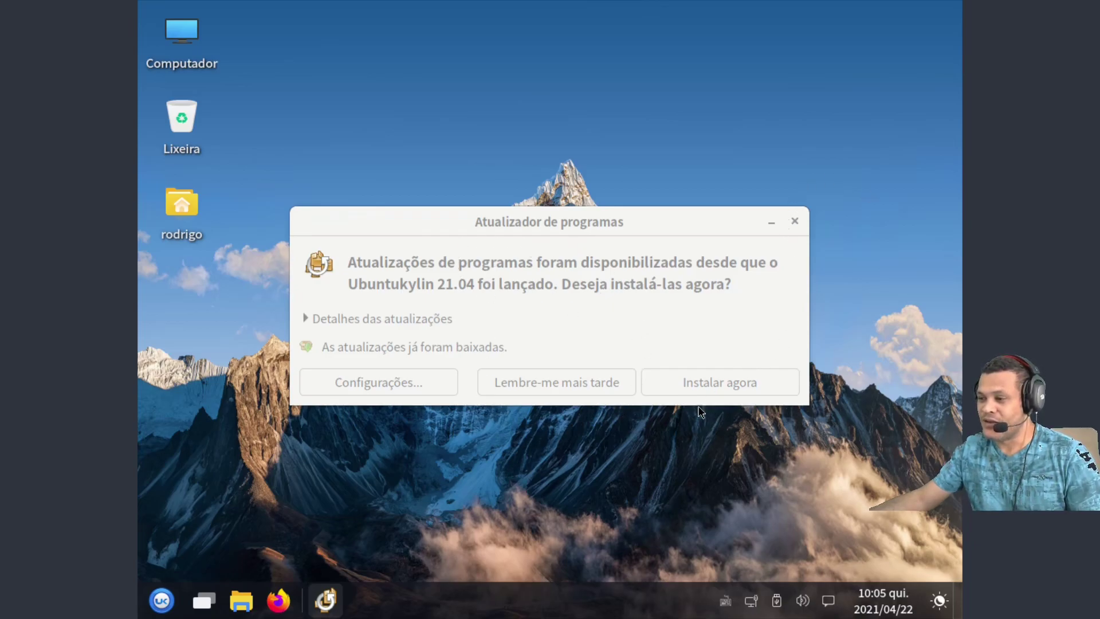
Start installing the offered software updates and look over the taskbar's volume, network and calendar pop-ups.
left_click(717, 383)
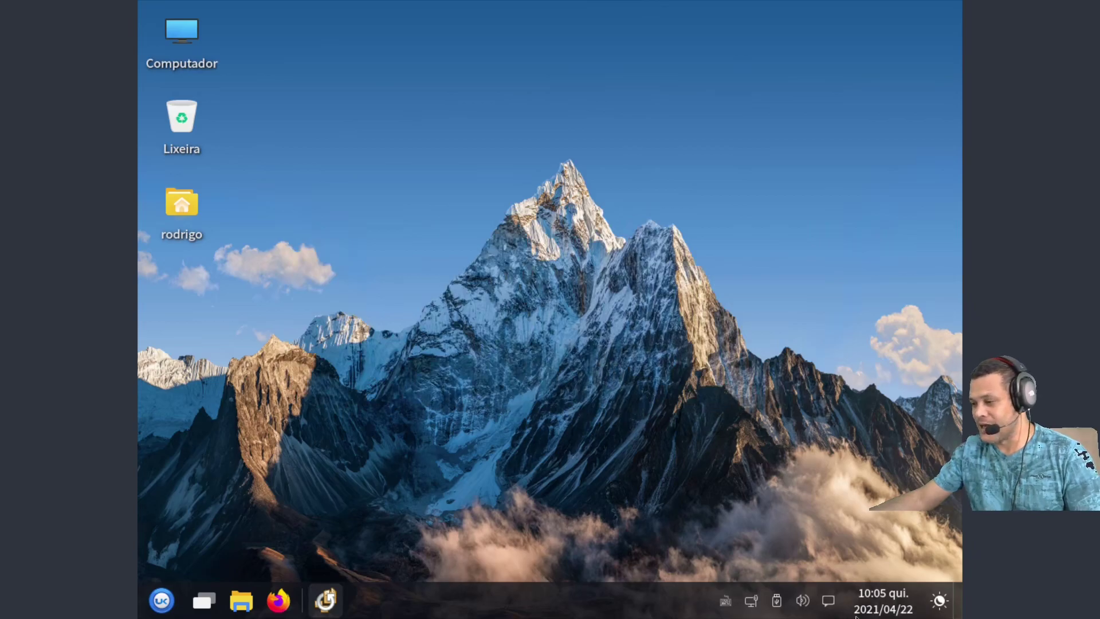
left_click(807, 600)
left_click(648, 448)
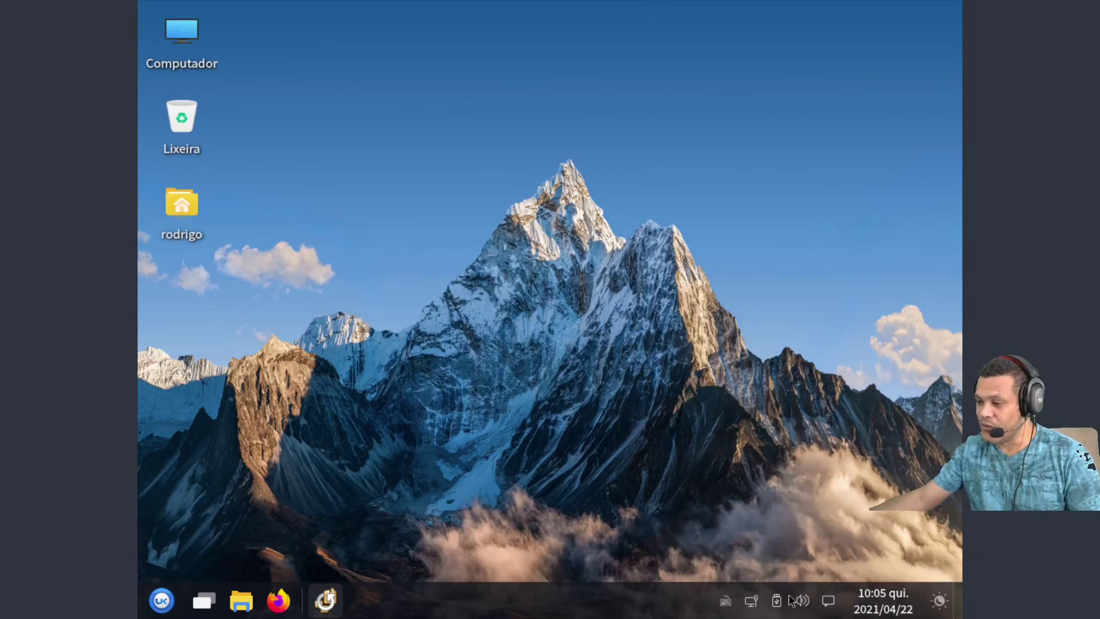
left_click(751, 602)
left_click(883, 601)
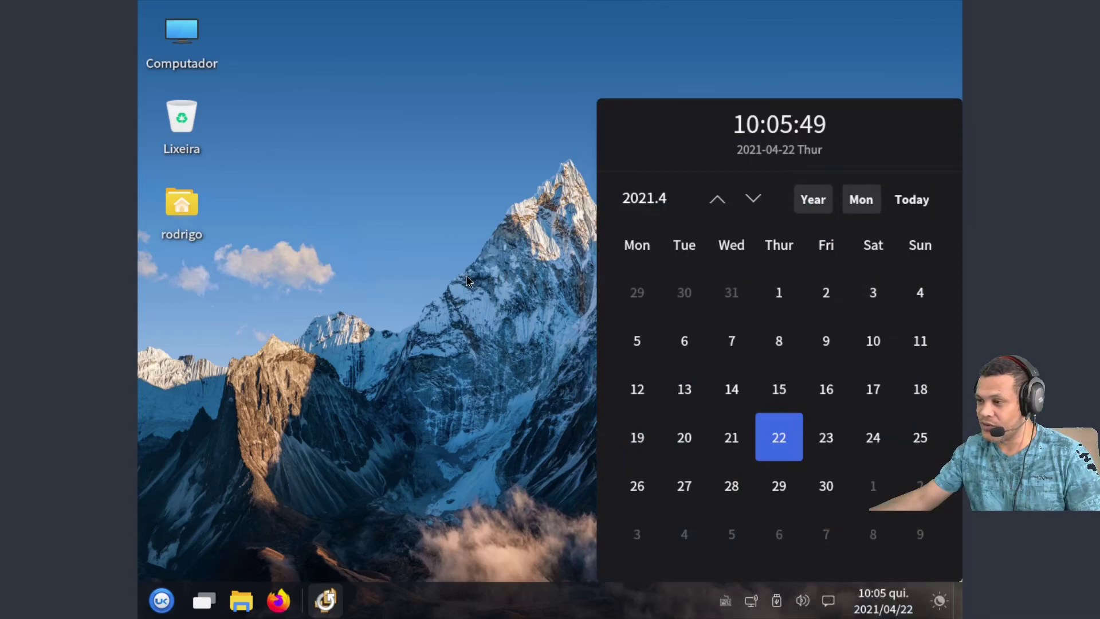
left_click(467, 276)
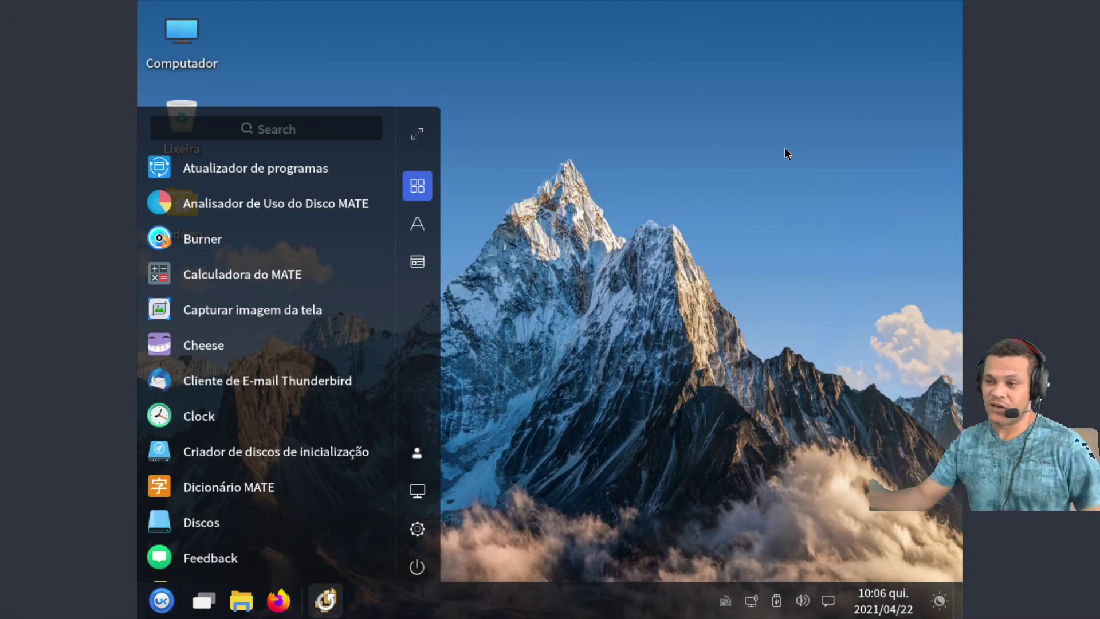
left_click(206, 163)
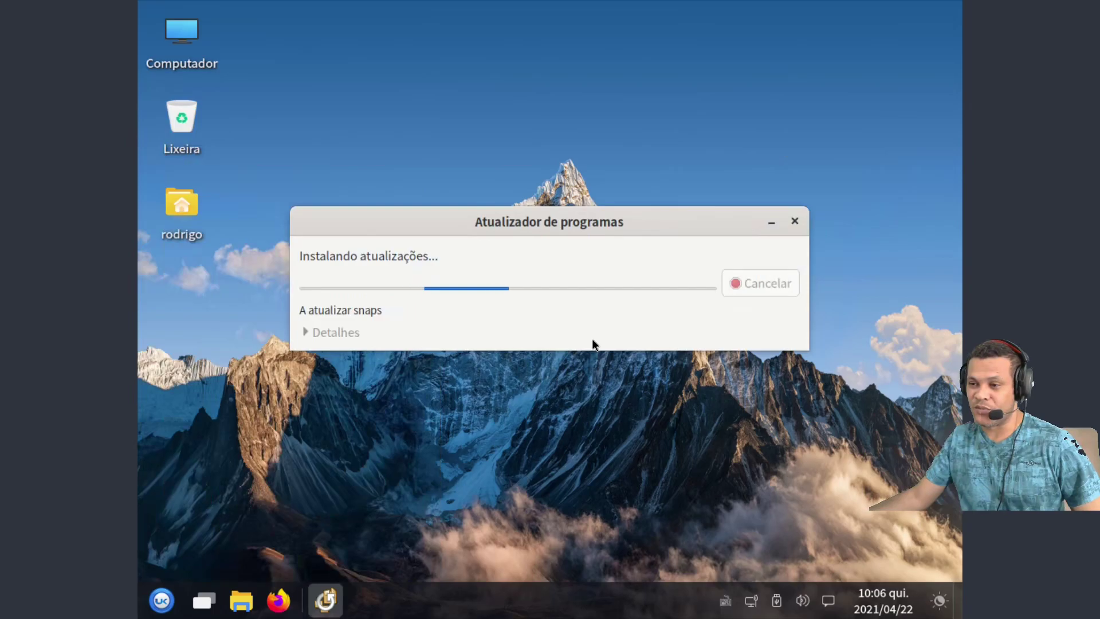
left_click_drag(568, 225, 561, 133)
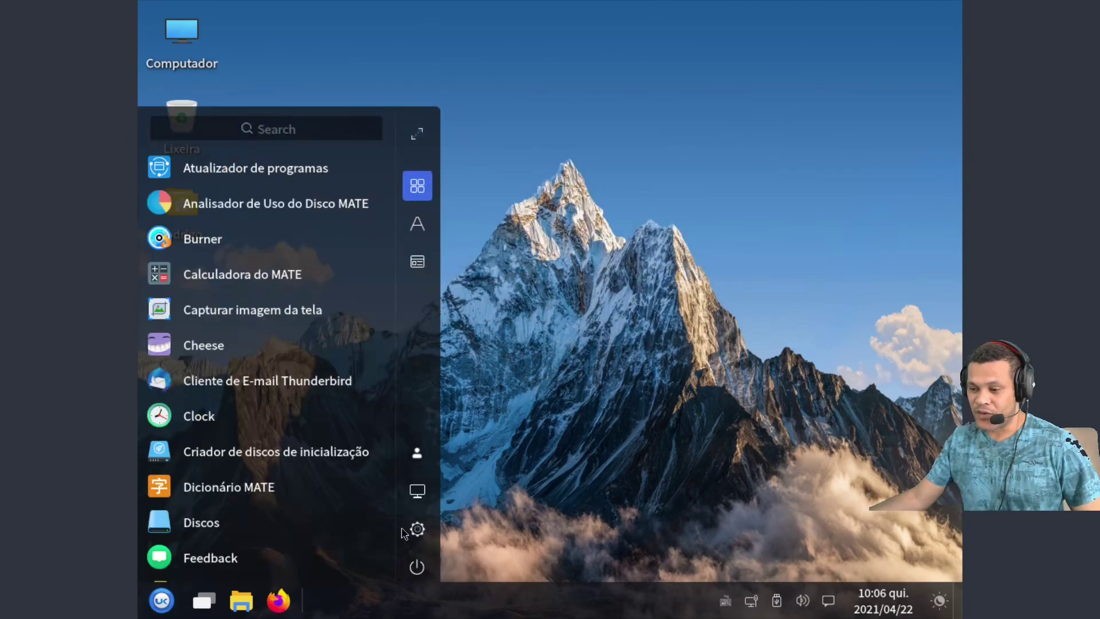
Set the display resolution to 1920x1080 in the system settings, apply it and save the configuration.
left_click(417, 529)
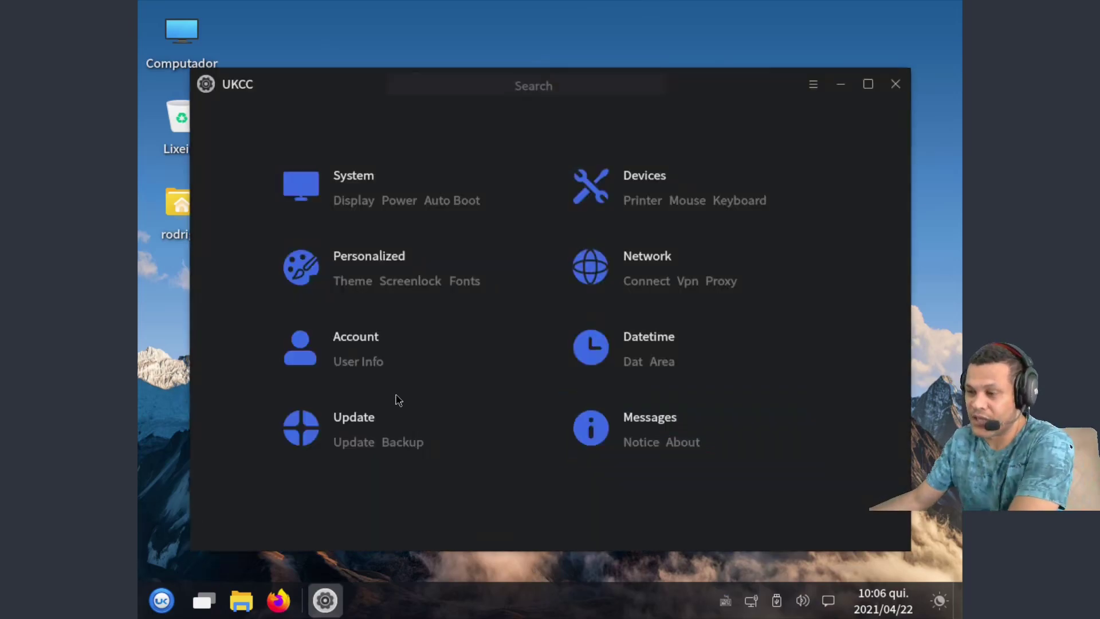
left_click(395, 200)
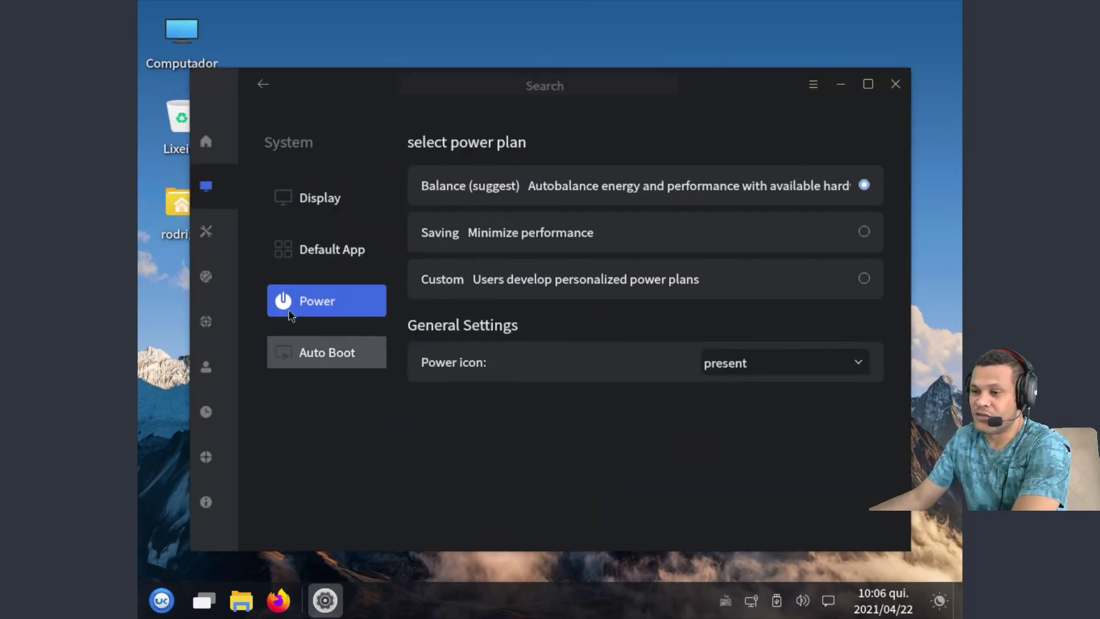
left_click(336, 208)
left_click(347, 213)
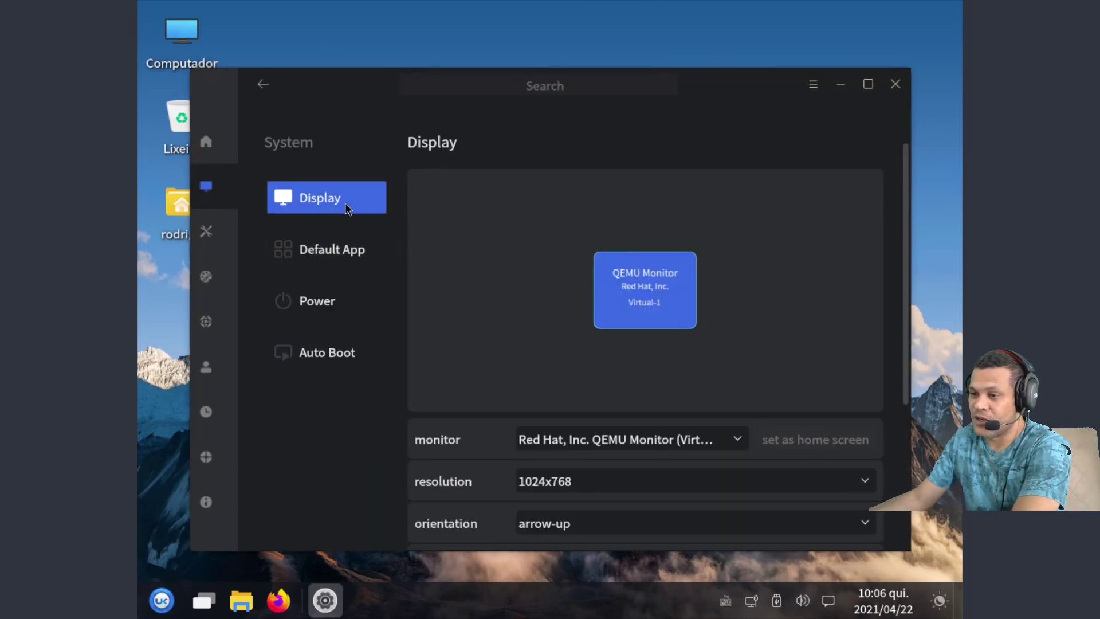
left_click(800, 483)
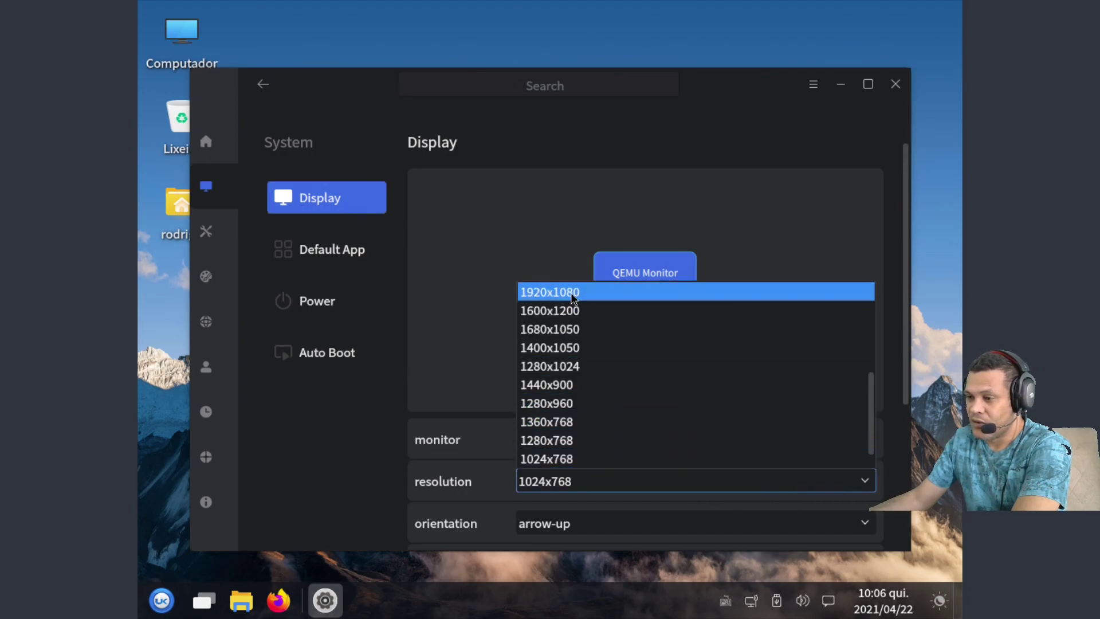
left_click(761, 291)
left_click(868, 84)
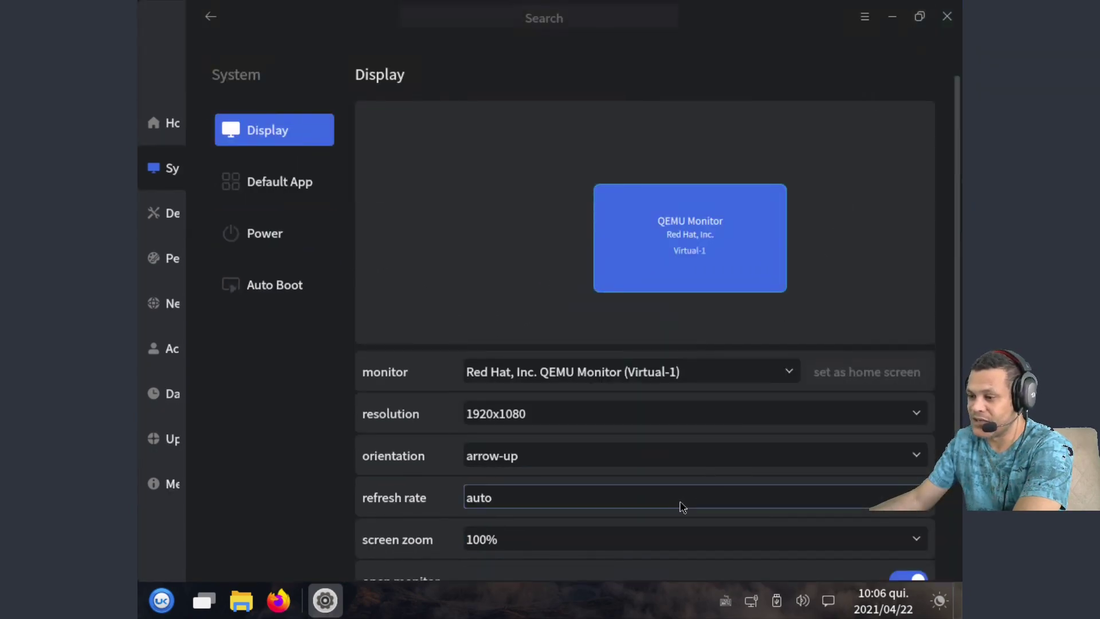
scroll(368, 483, "down", 2)
left_click(403, 527)
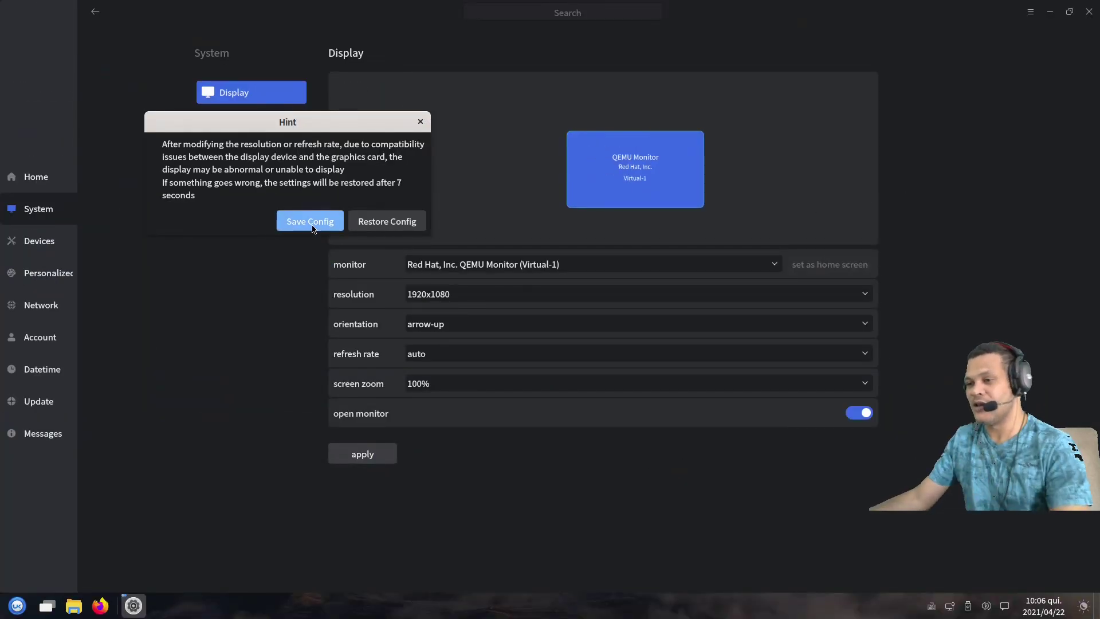
left_click(324, 222)
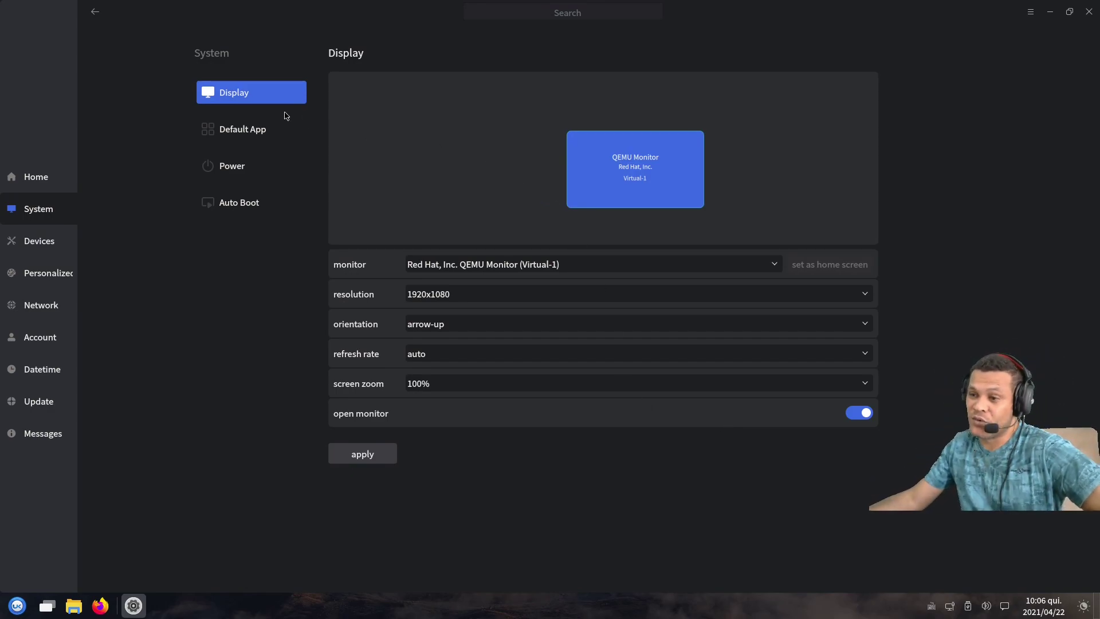
Review the Default App, Power and Auto Boot settings and the Network connection page.
left_click(259, 131)
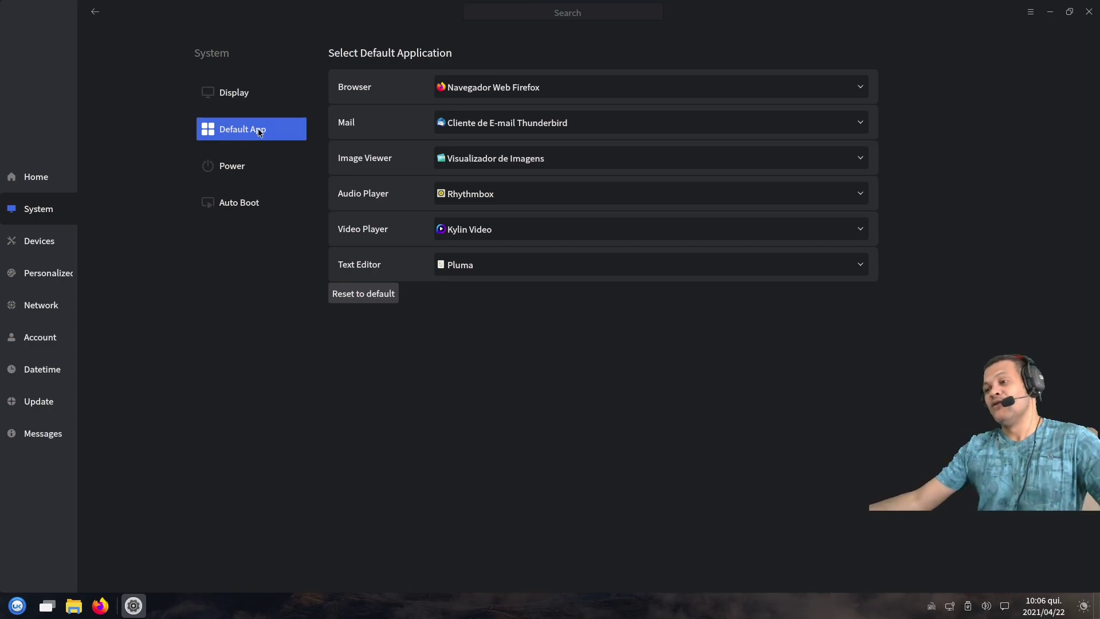
left_click(255, 166)
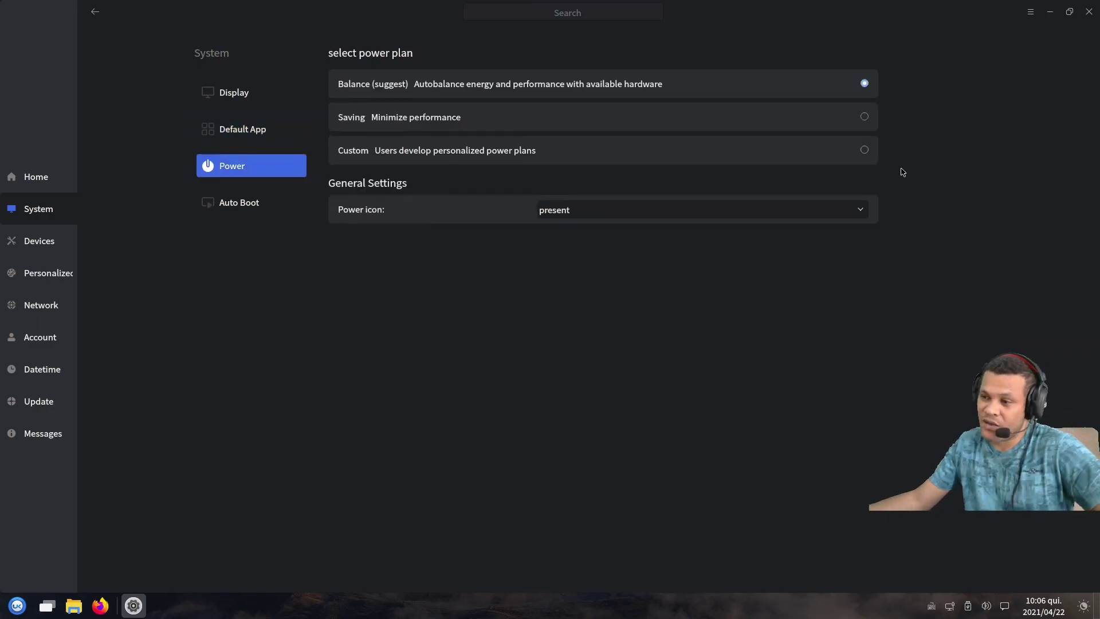
left_click(249, 205)
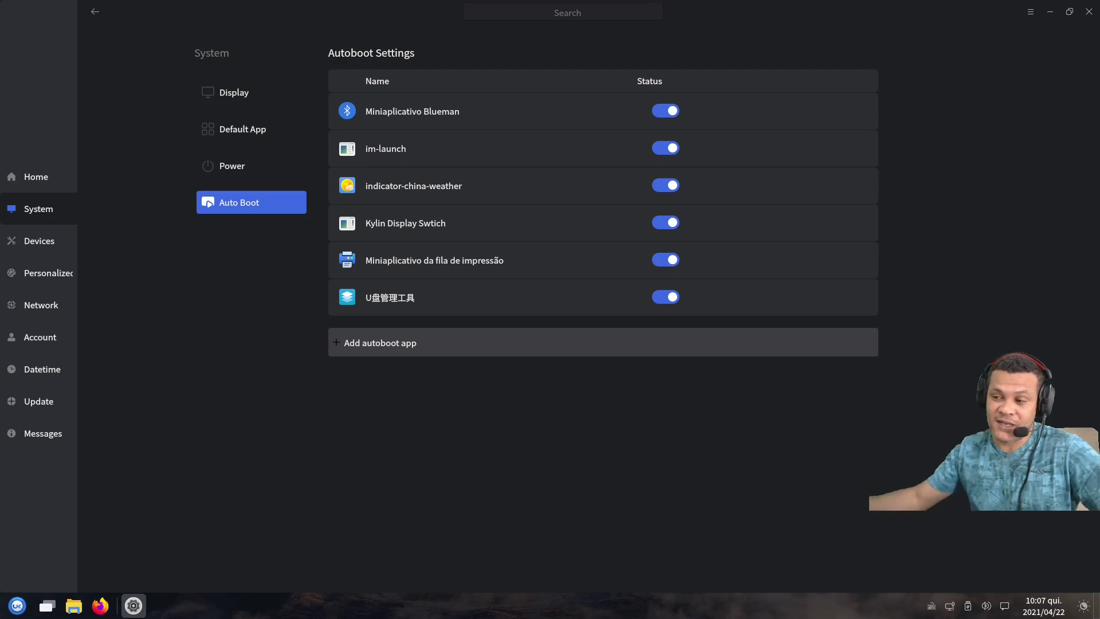
left_click(26, 172)
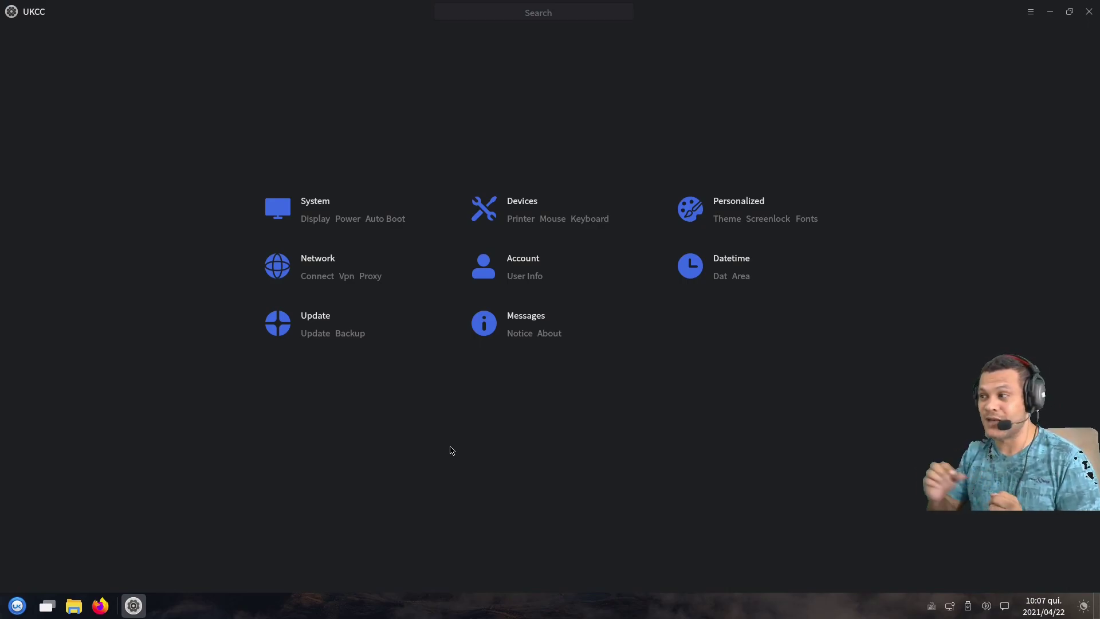
left_click(378, 291)
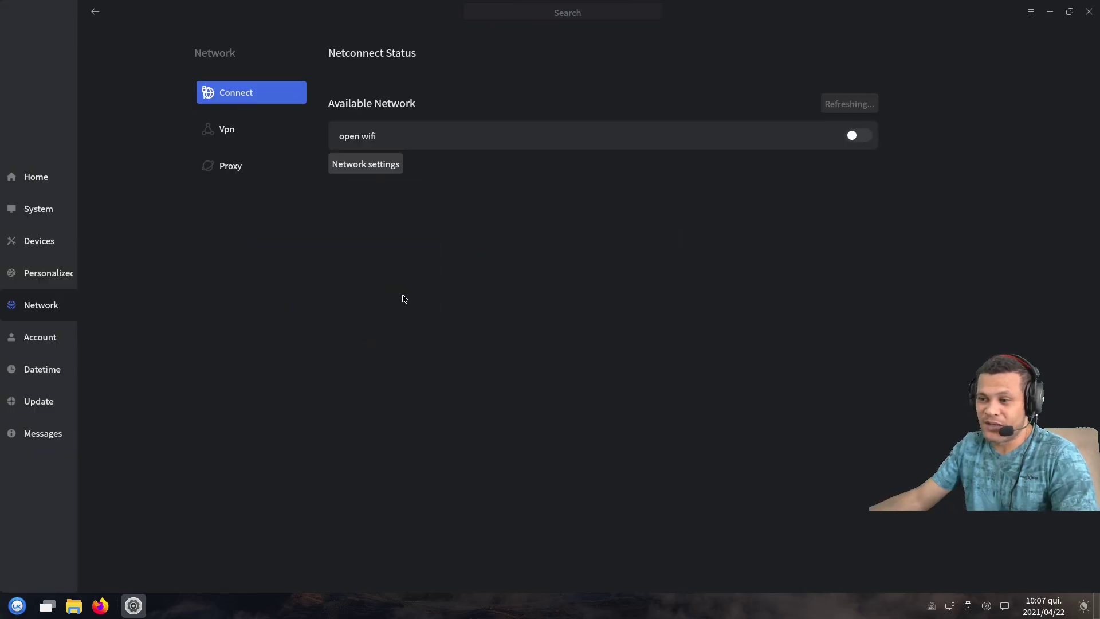
Change the current user's picture to the blue creature-head image and try the passwordless login option.
left_click(36, 343)
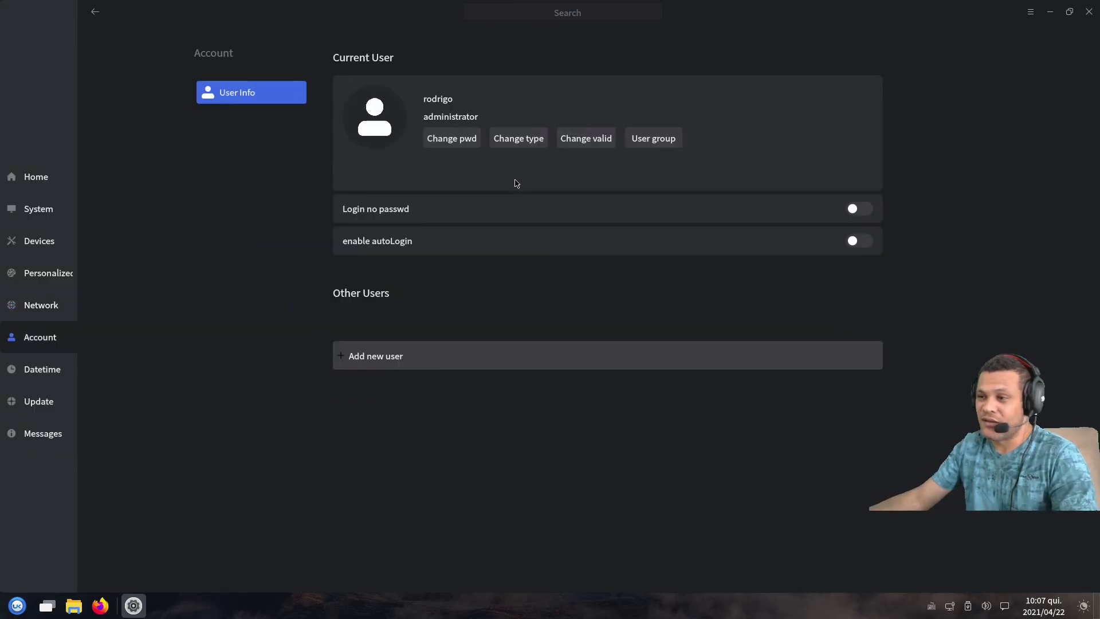
left_click(382, 127)
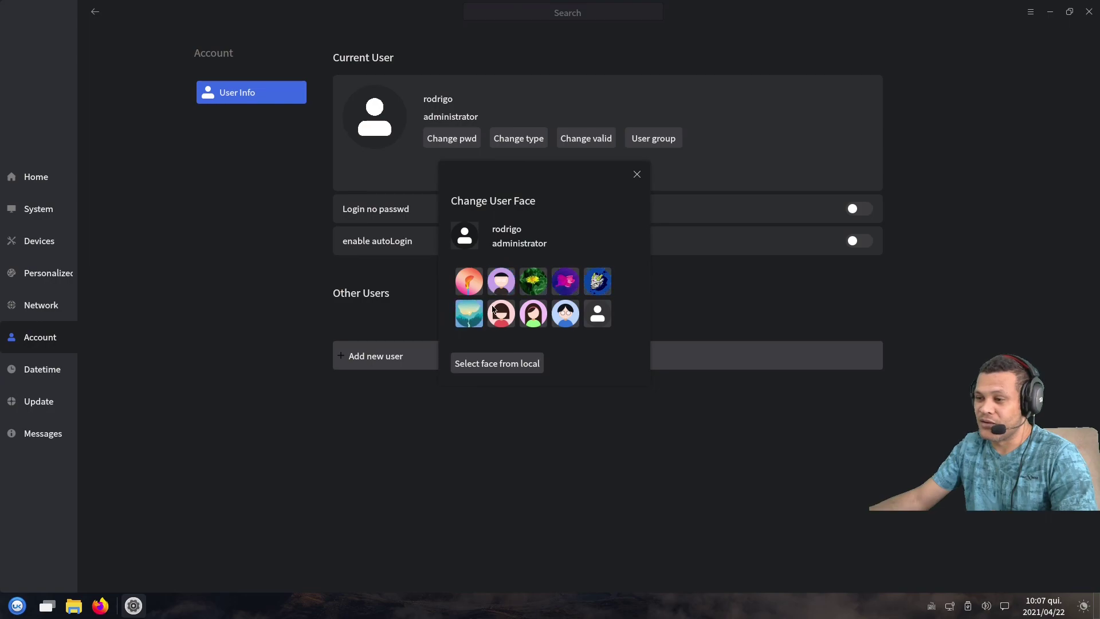
left_click(597, 280)
left_click(637, 175)
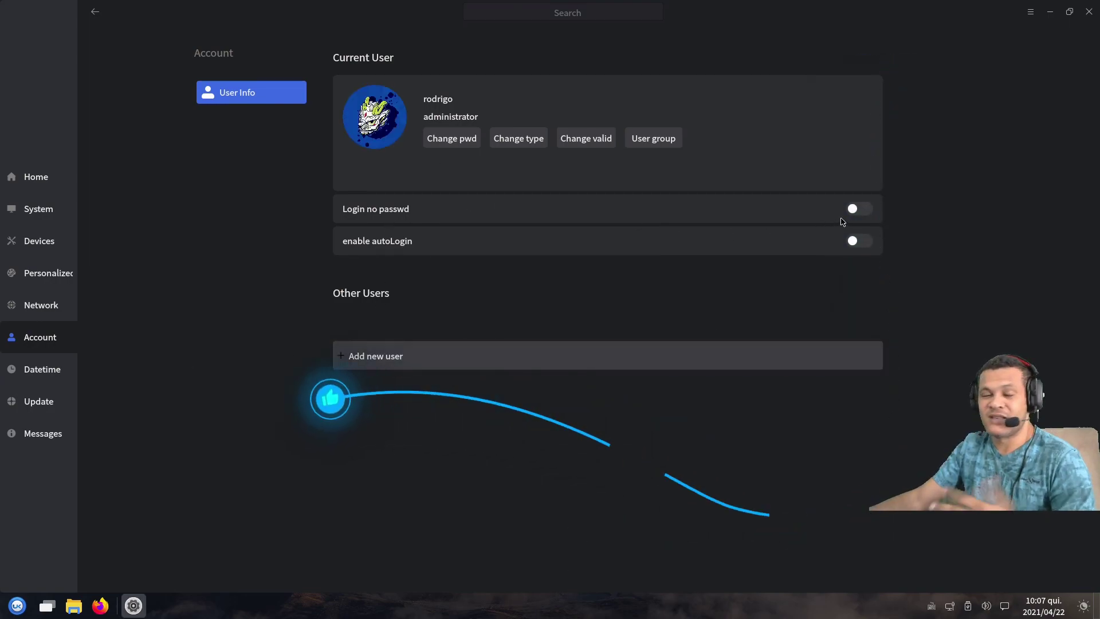
left_click(859, 208)
left_click(861, 209)
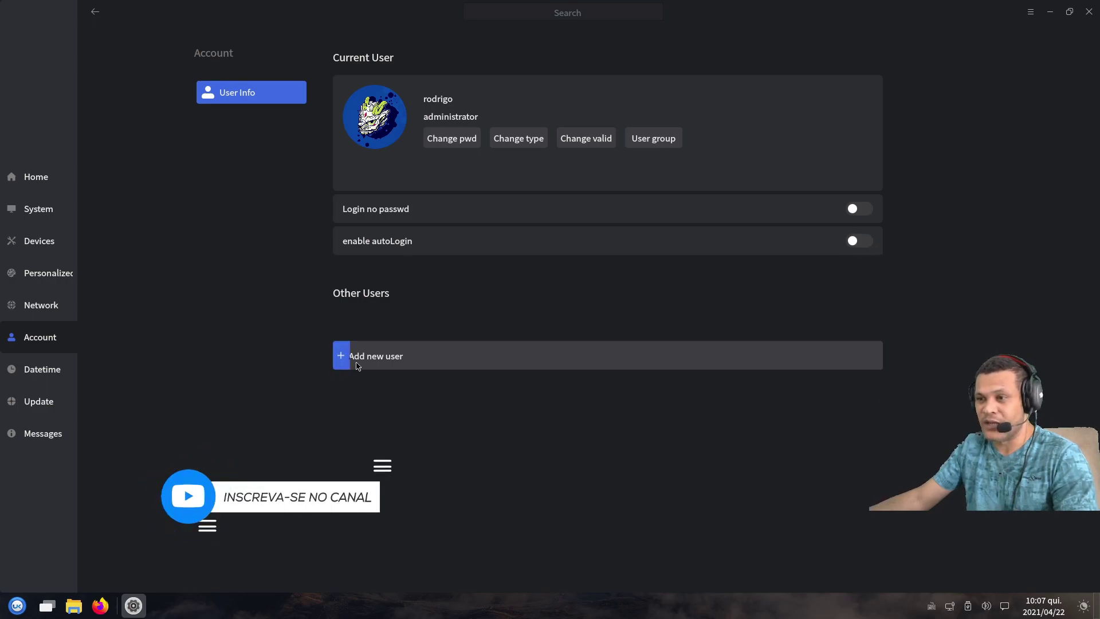
Review the Datetime, Backup and Messages settings, check for system updates, and return to the settings overview.
left_click(51, 372)
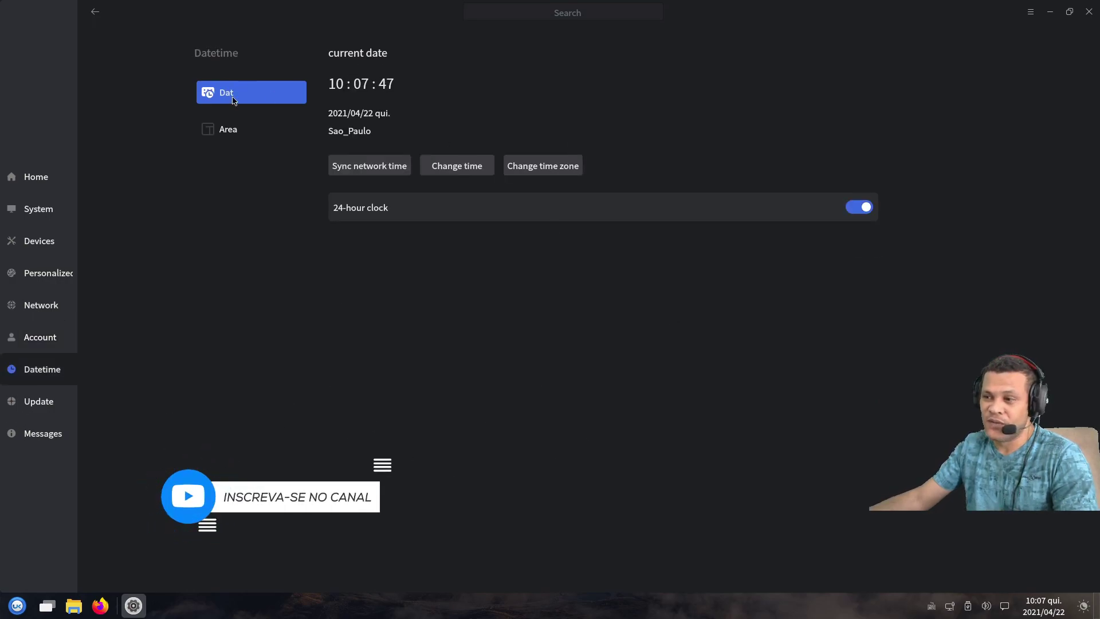
left_click(38, 404)
left_click(762, 86)
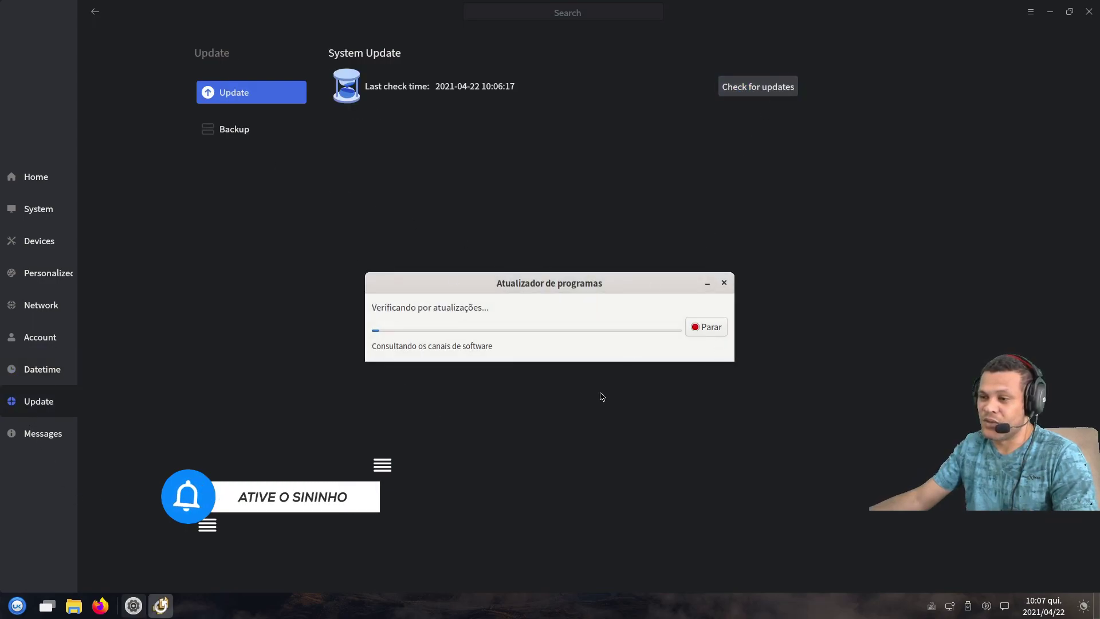
left_click(208, 131)
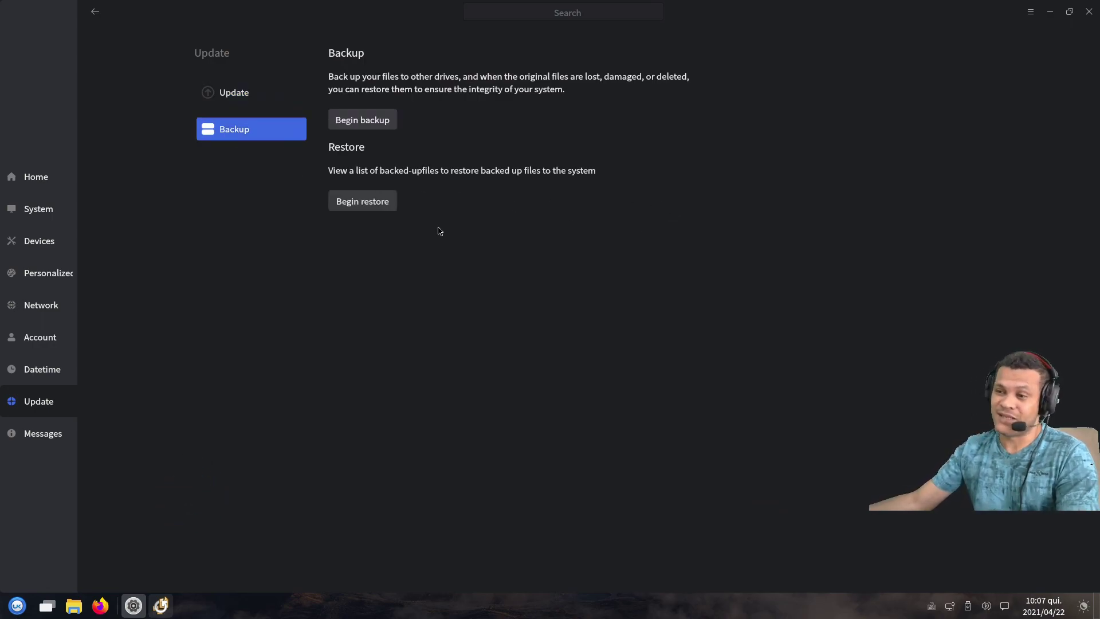
left_click(52, 433)
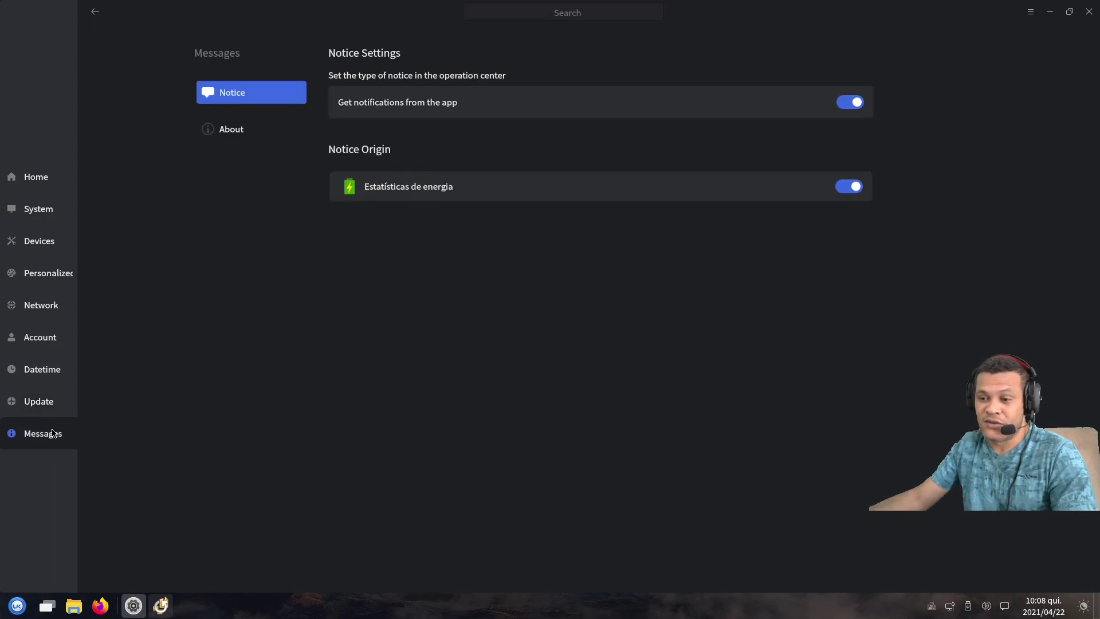
left_click(95, 12)
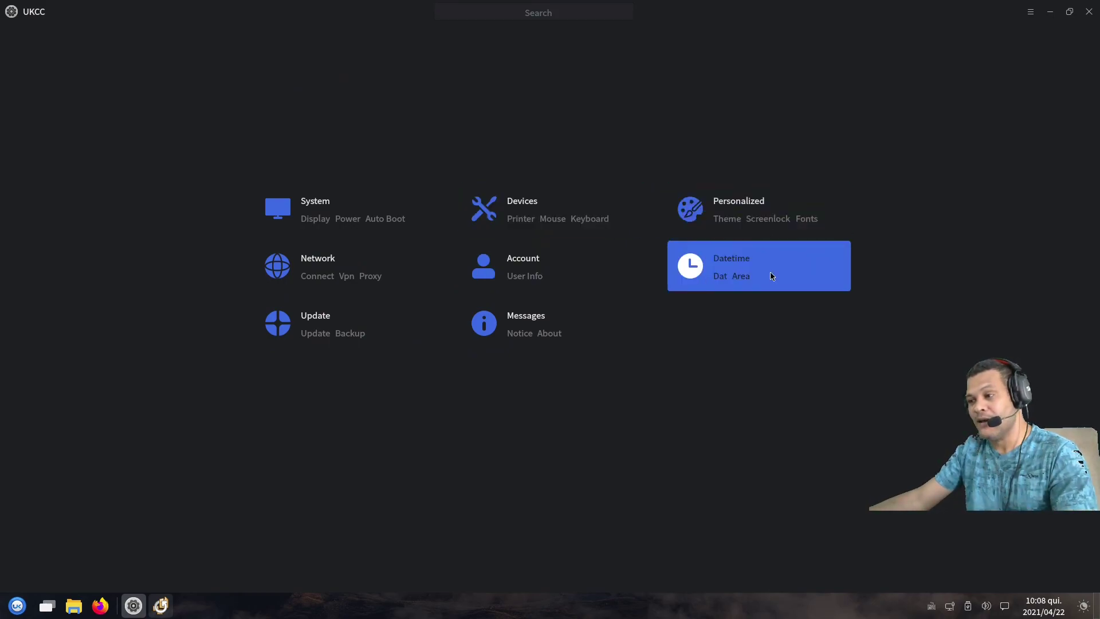
Review the desktop Background settings and the online wallpaper page, load YouTube in that browser window, and close all browser tabs.
left_click(720, 216)
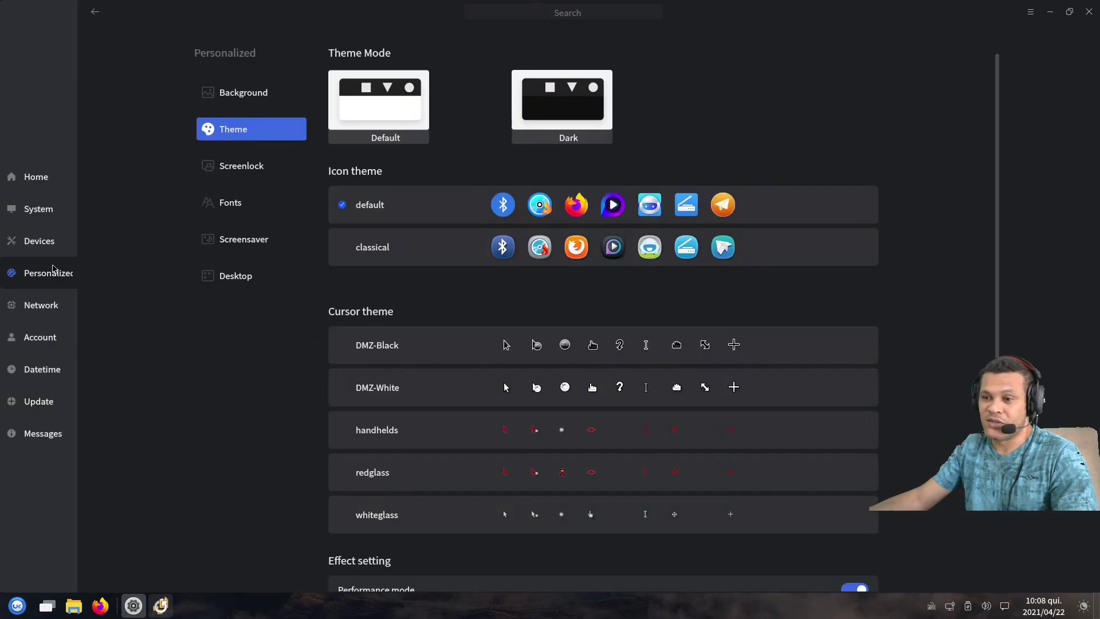
left_click(241, 93)
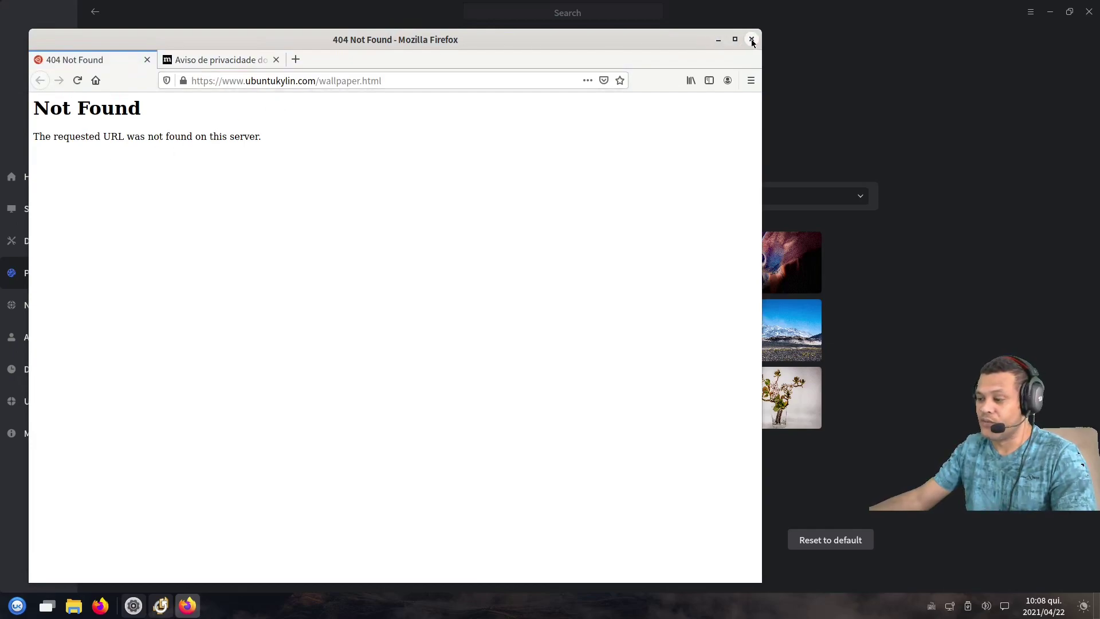
left_click(221, 80)
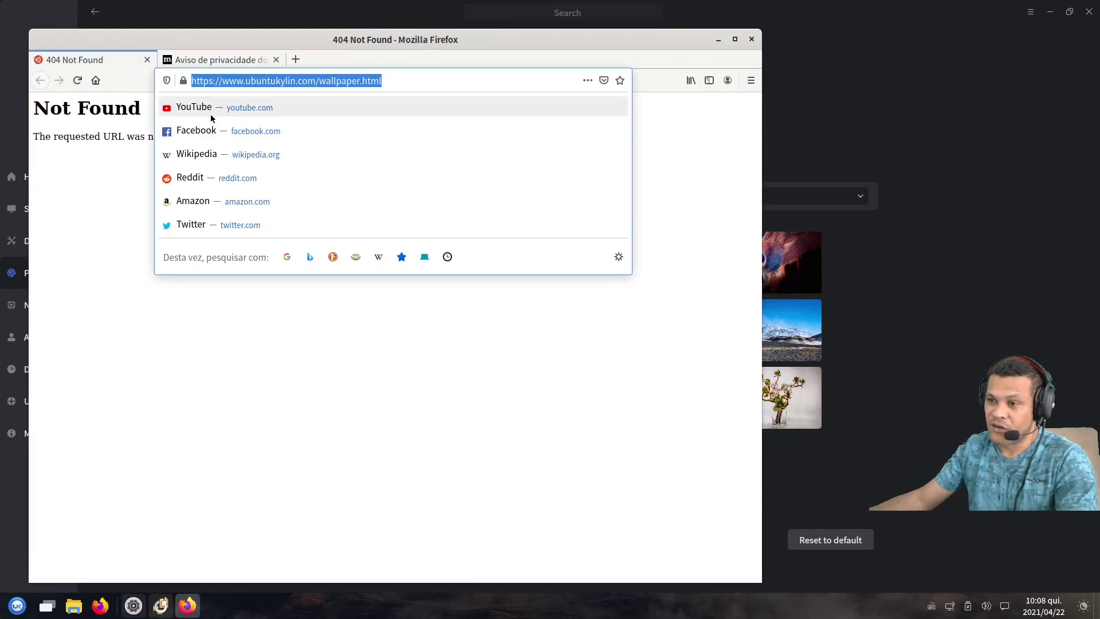
left_click(210, 114)
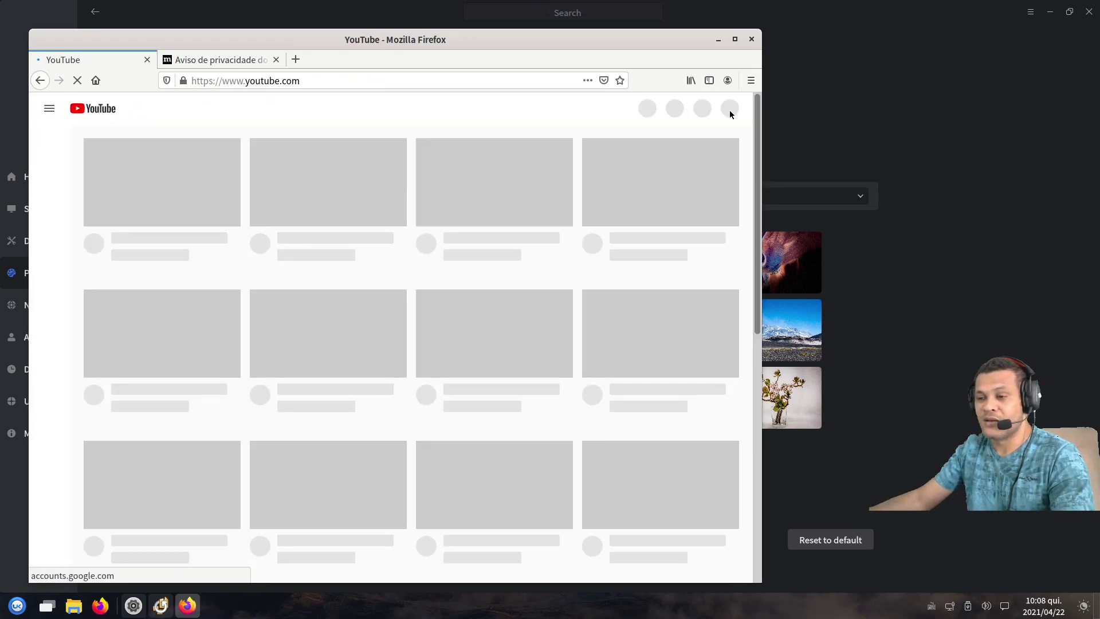
left_click(751, 39)
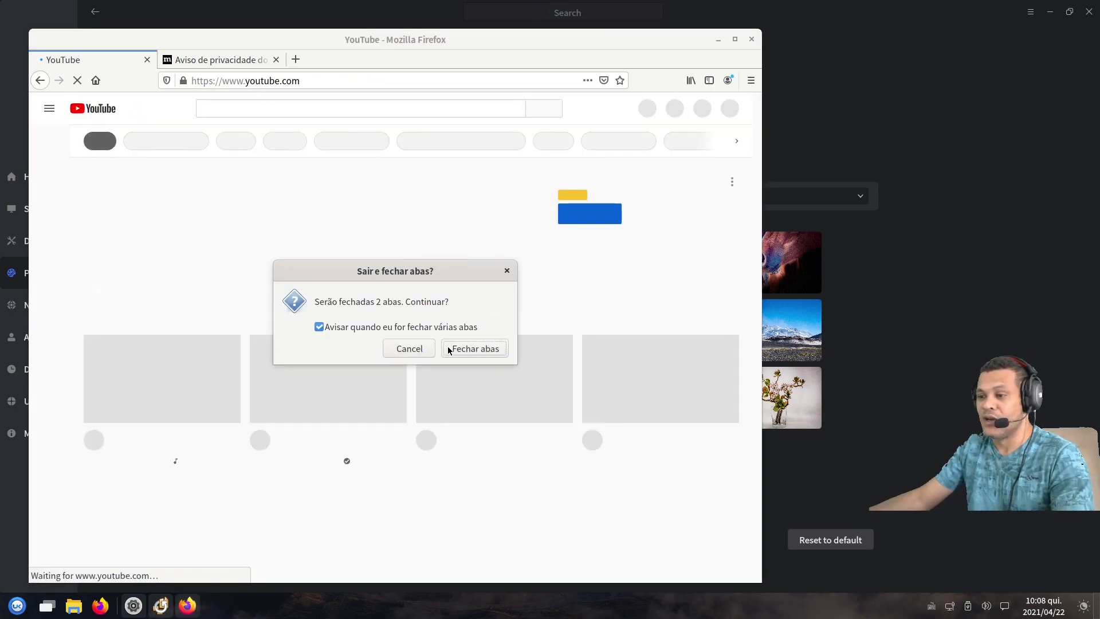
left_click(479, 352)
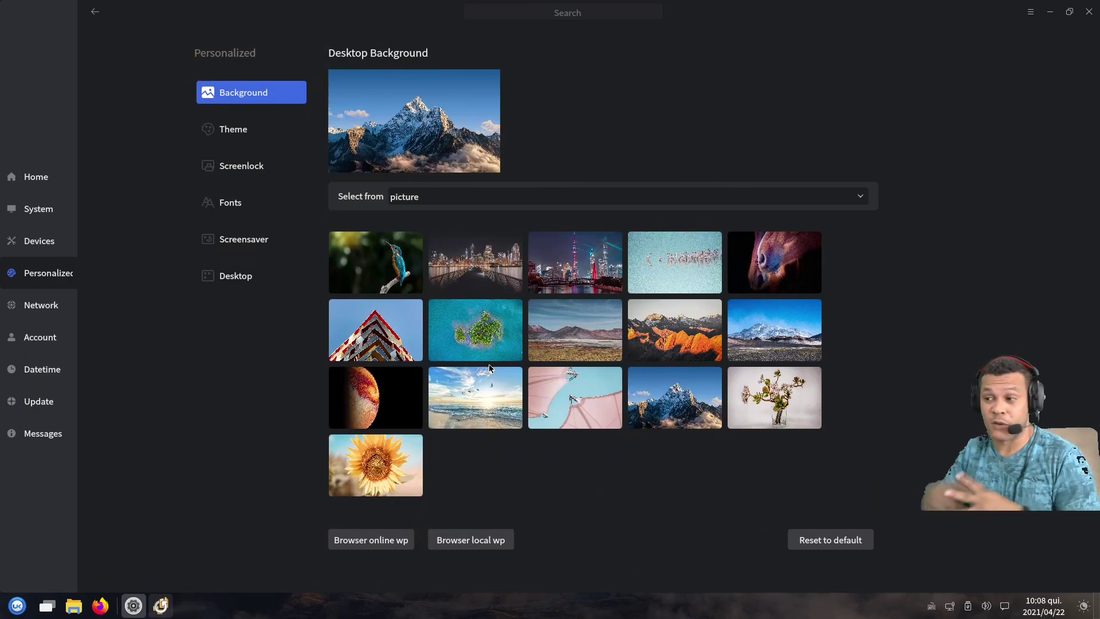
Open the Theme settings, dismiss the software updater notice and maximize the settings window.
left_click(249, 129)
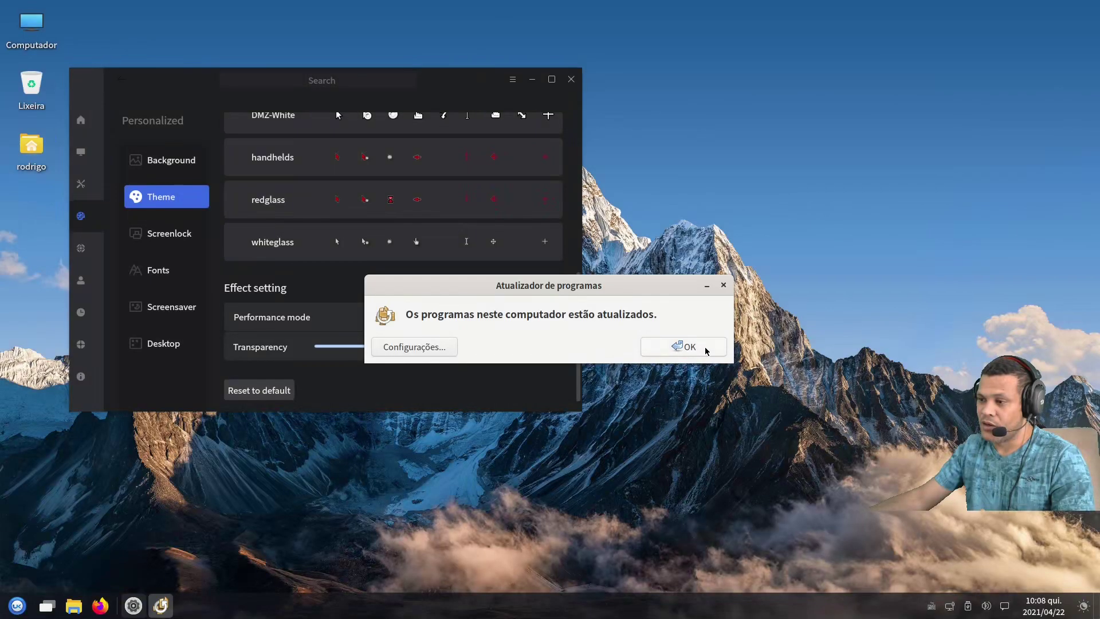
left_click(706, 350)
left_click(551, 79)
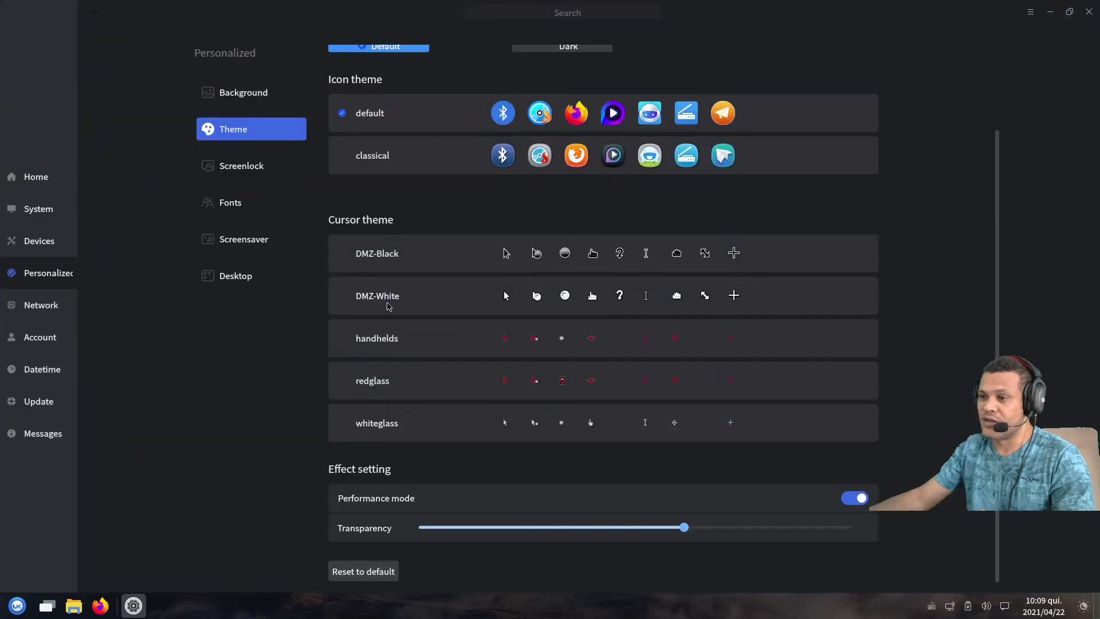
Try the classical icon theme and switch back to the default icon theme.
scroll(378, 115, "up", 2)
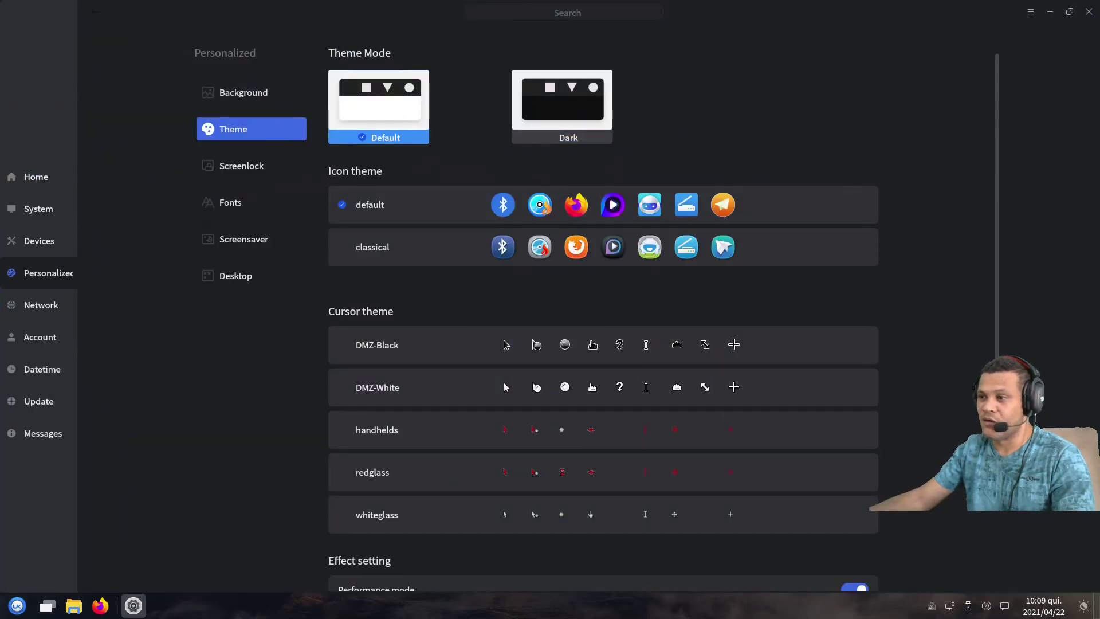
left_click(347, 248)
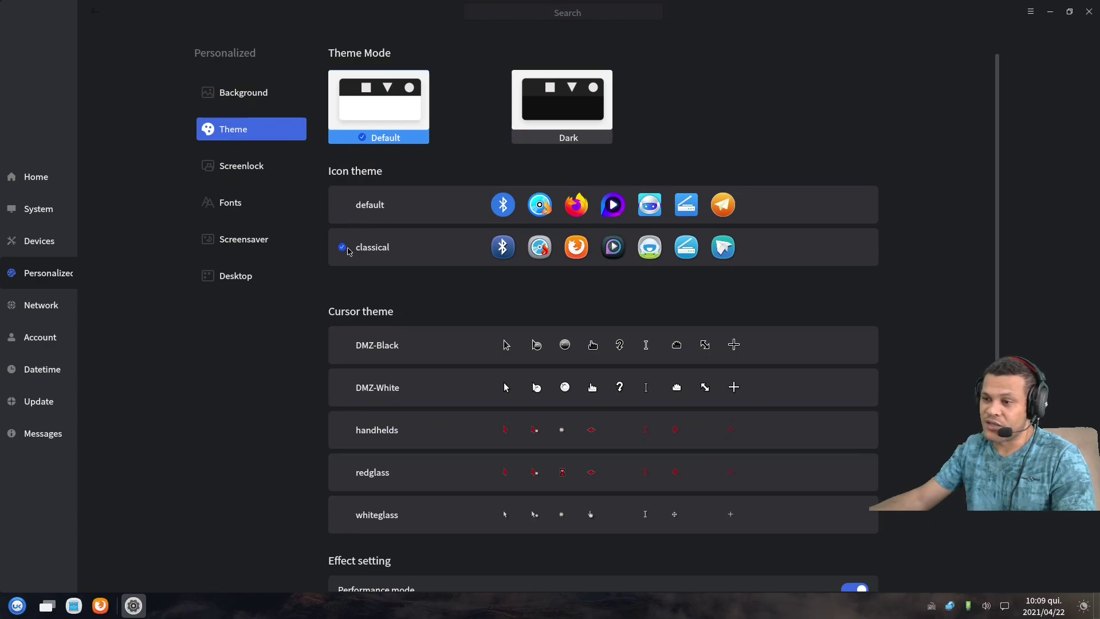
left_click(360, 205)
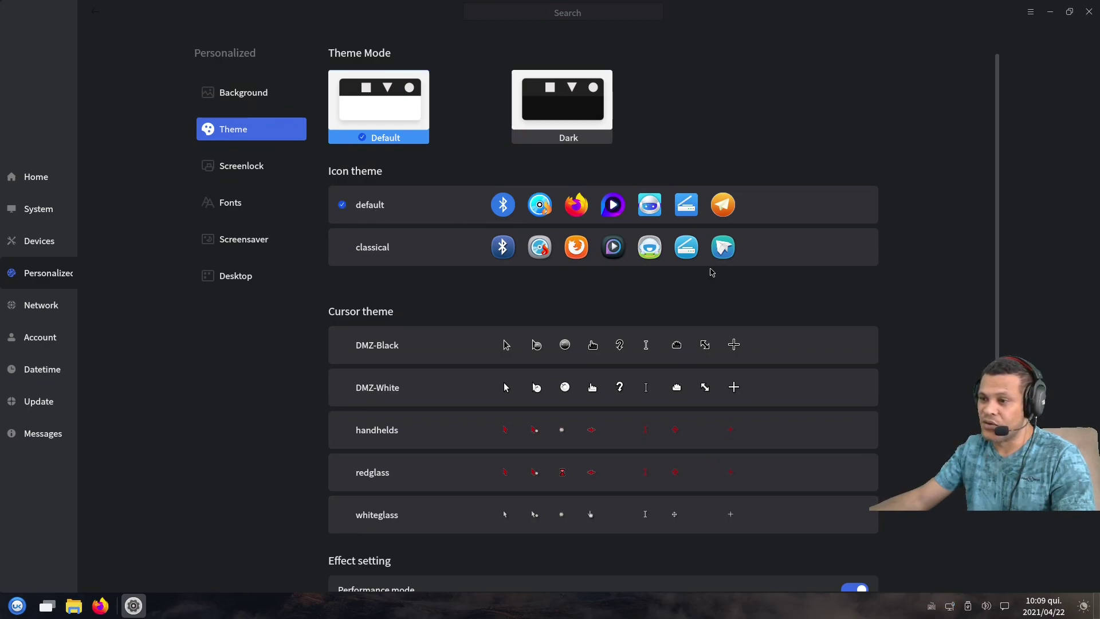
Lower the transparency effect slightly and reset the theme settings to default.
scroll(869, 354, "down", 2)
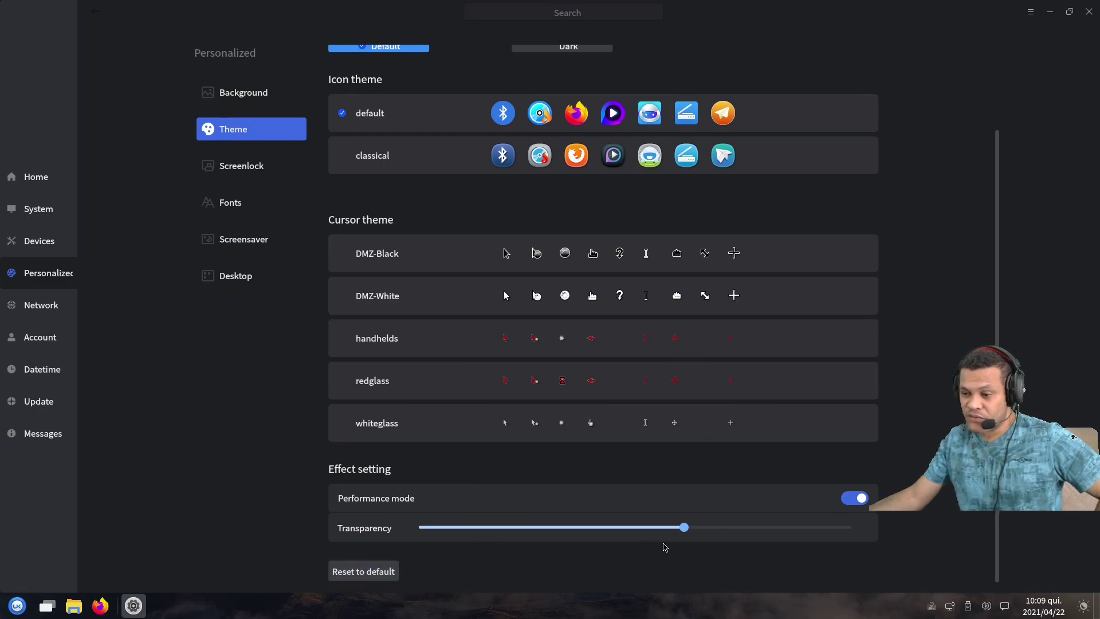
left_click_drag(691, 534, 663, 524)
left_click(377, 581)
Try the Dark theme mode, check how the start menu looks with it, and restore the Default theme mode.
scroll(917, 241, "up", 2)
left_click(596, 131)
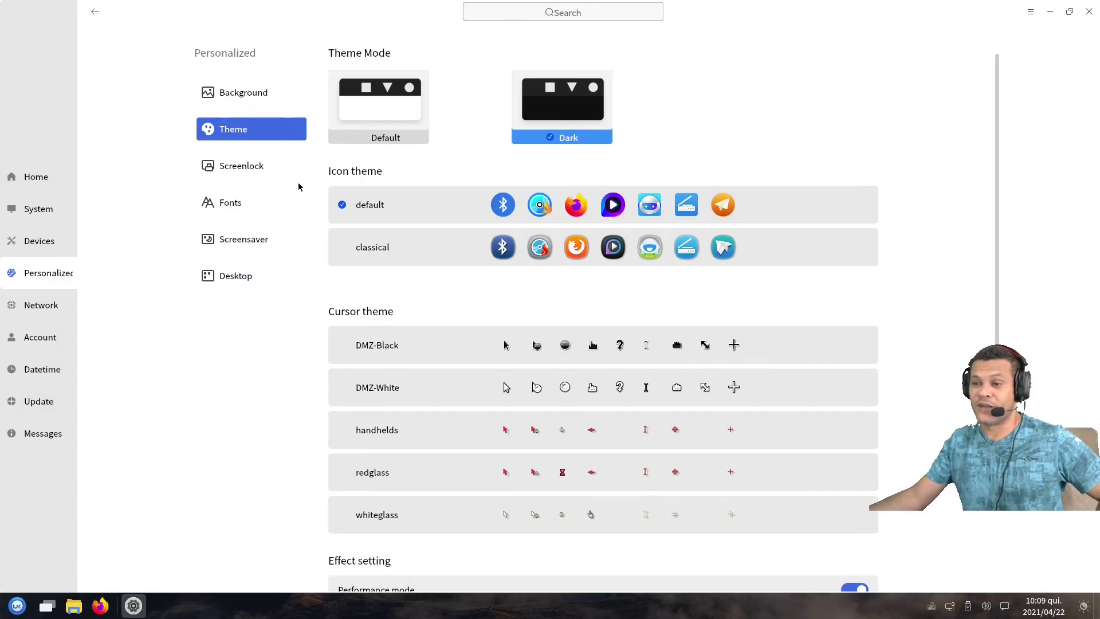
left_click(18, 605)
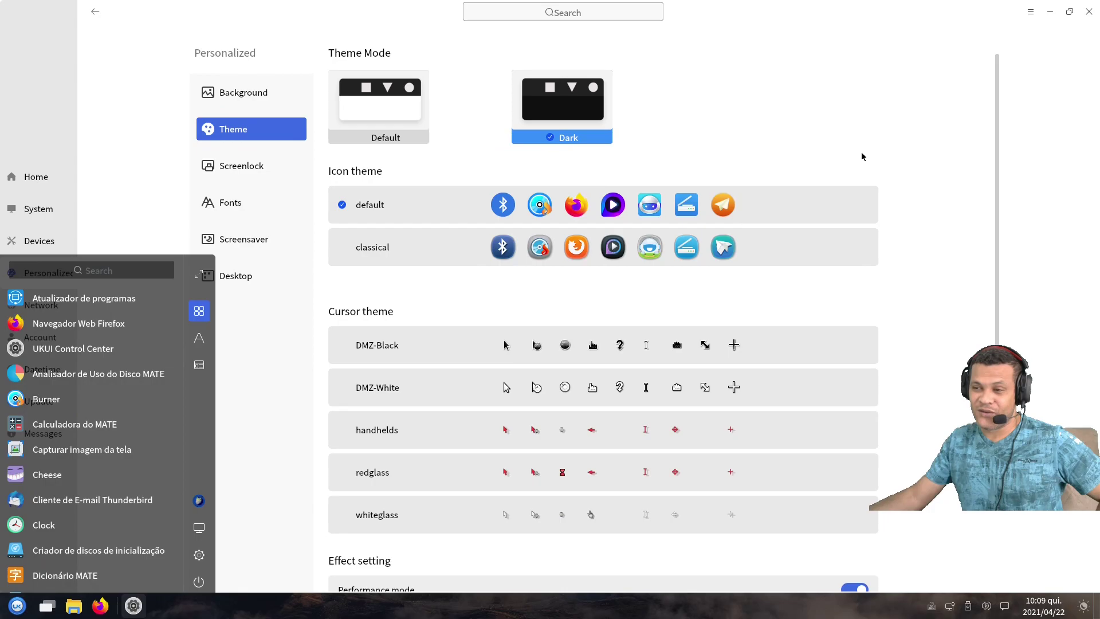
left_click(470, 114)
left_click(379, 103)
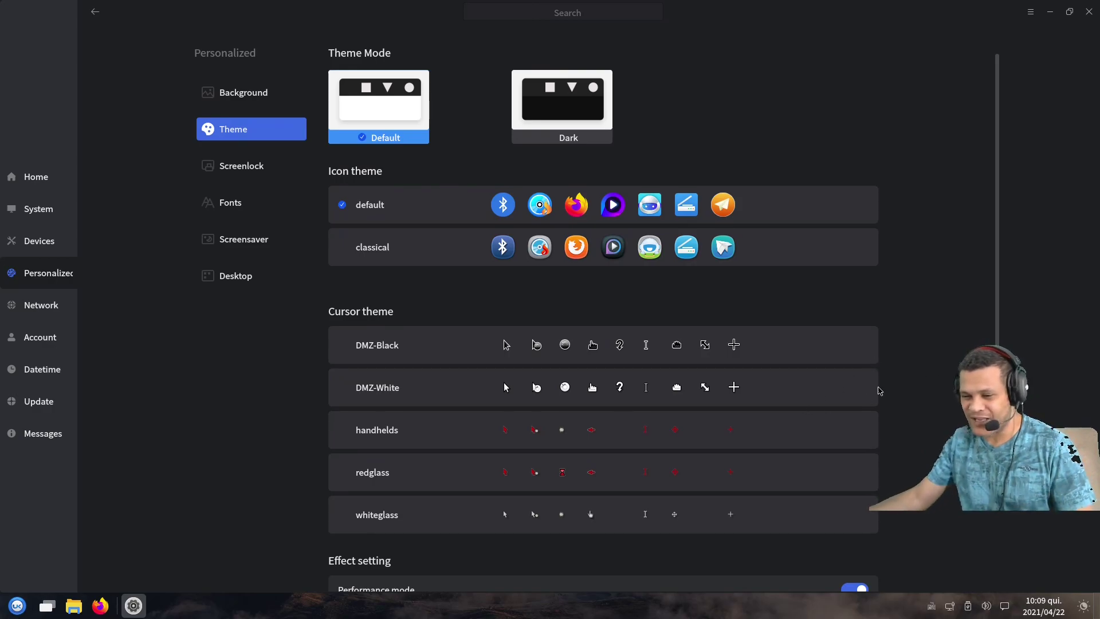
Reduce the theme's transparency setting to its minimum, checking the start menu's appearance before and after the change.
left_click(17, 605)
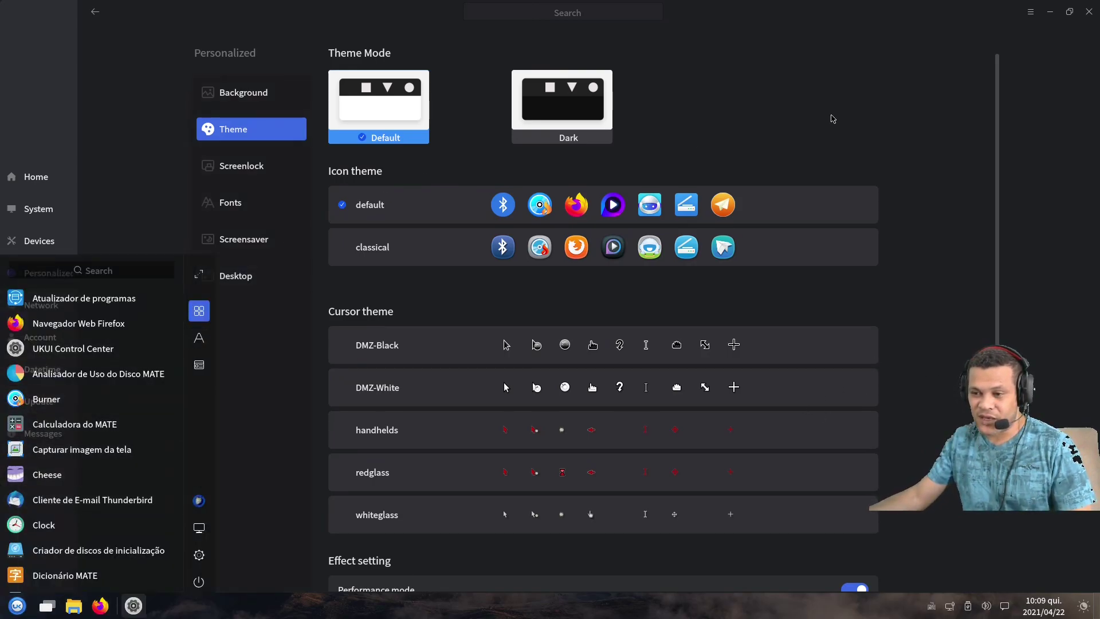
scroll(854, 527, "down", 3)
left_click_drag(630, 527, 424, 527)
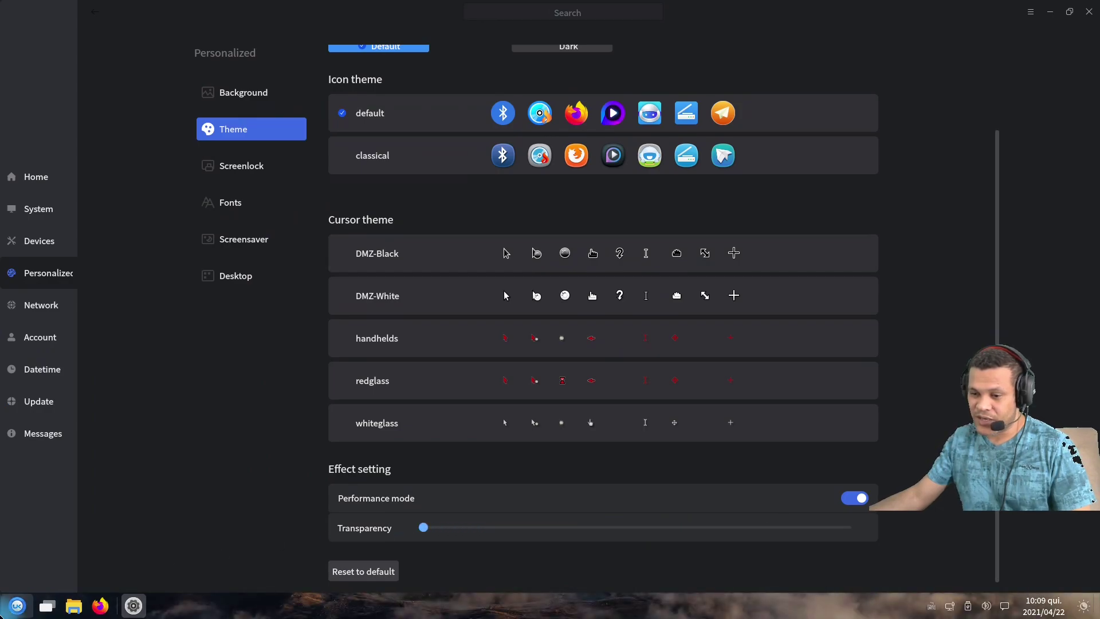
key("super")
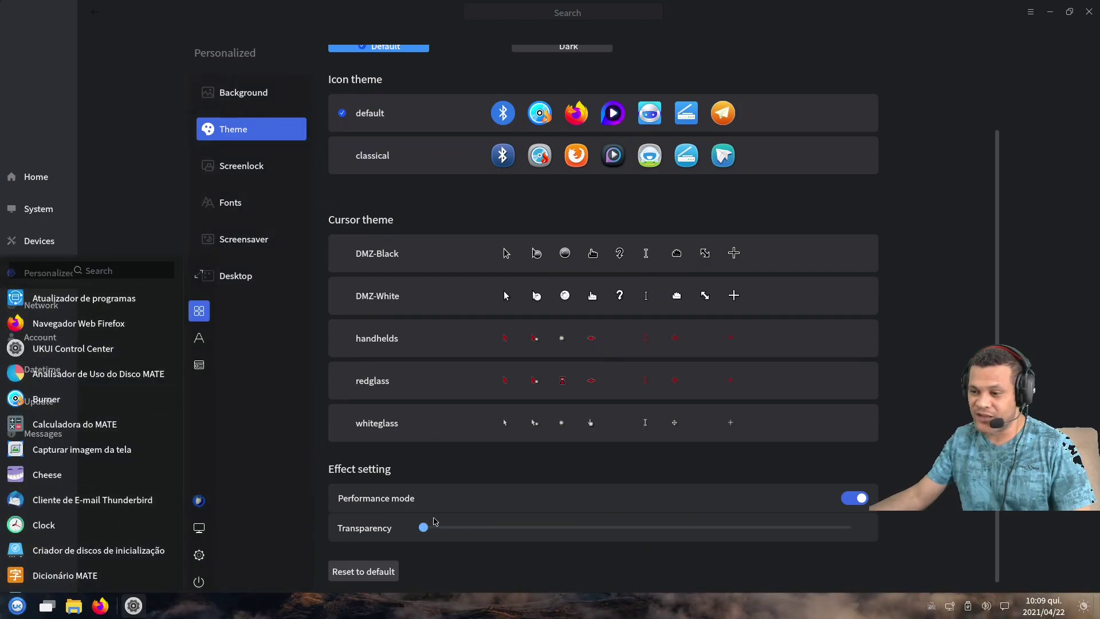
left_click(550, 492)
Review the Screenlock, Fonts and Screensaver settings of the personalization section.
left_click(256, 173)
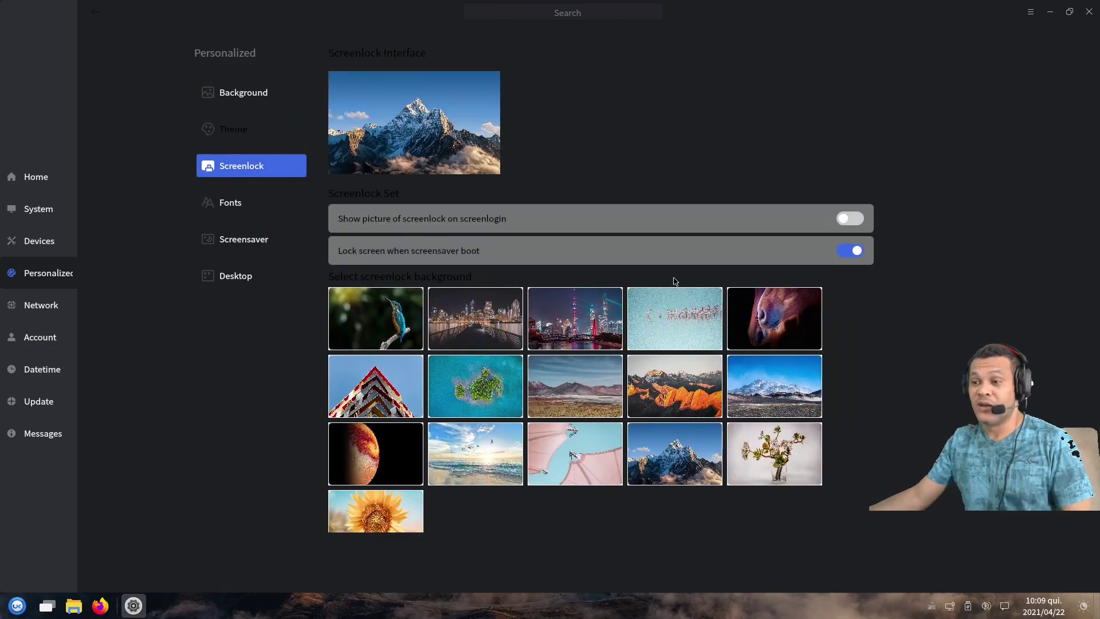
left_click(249, 206)
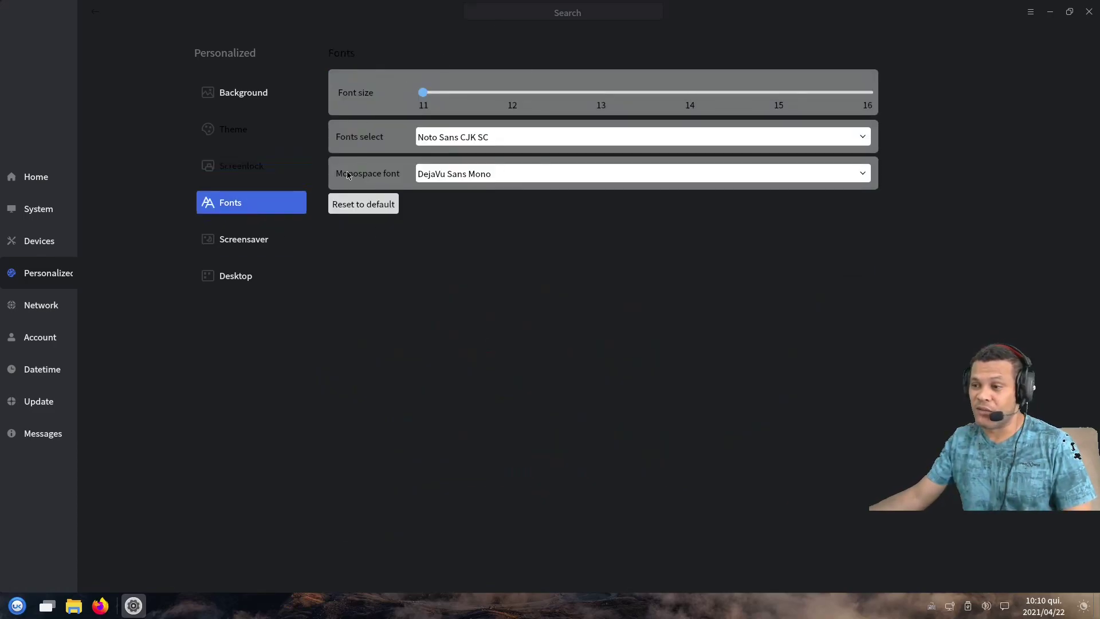
left_click(275, 246)
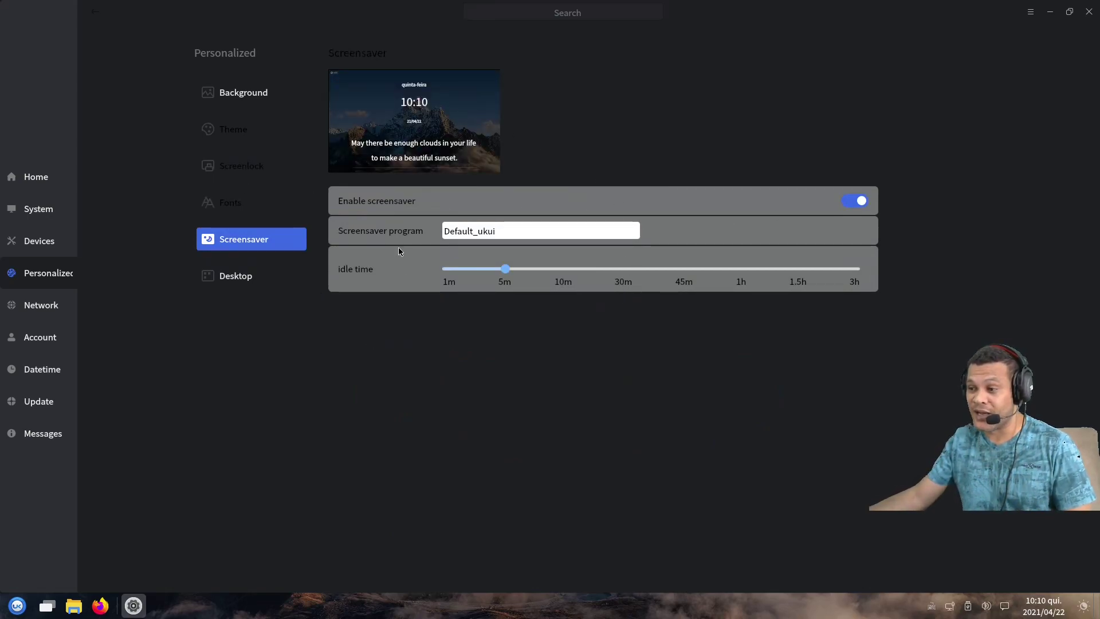
Enable the Filesystemmenu and Trashmenu icons in the Desktop settings and set the panel size to Mudium Size.
left_click(301, 276)
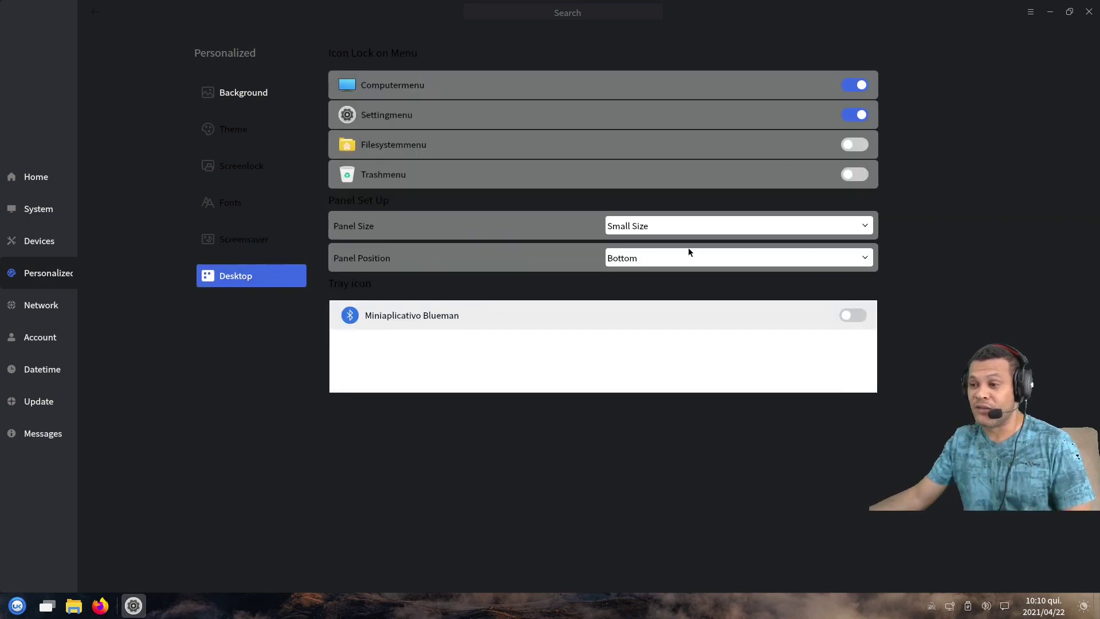
left_click(847, 145)
left_click(848, 175)
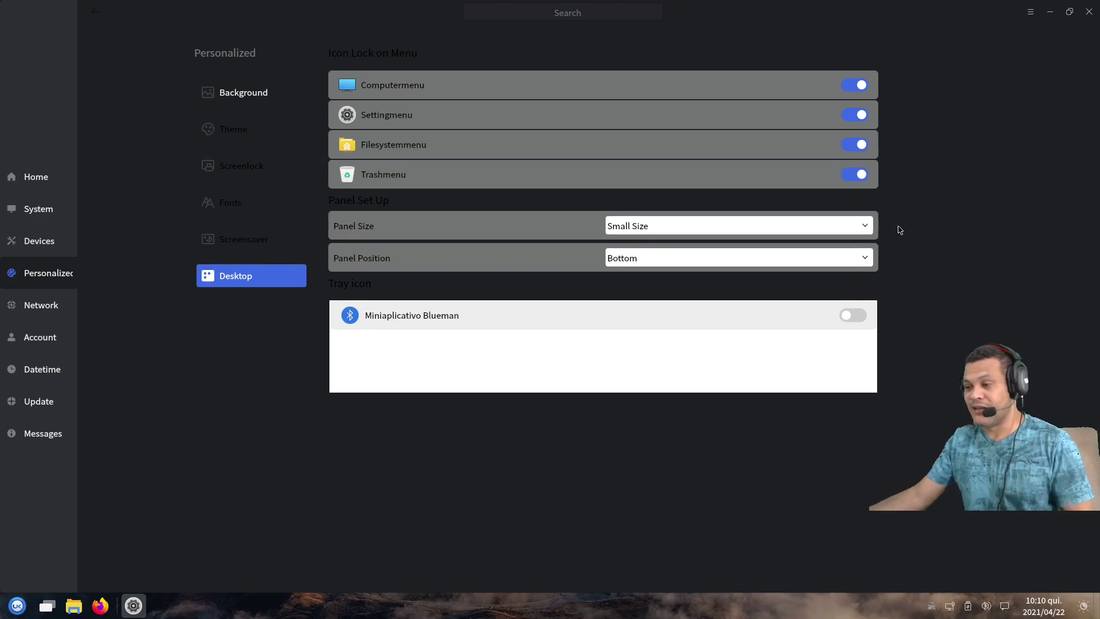
left_click(867, 226)
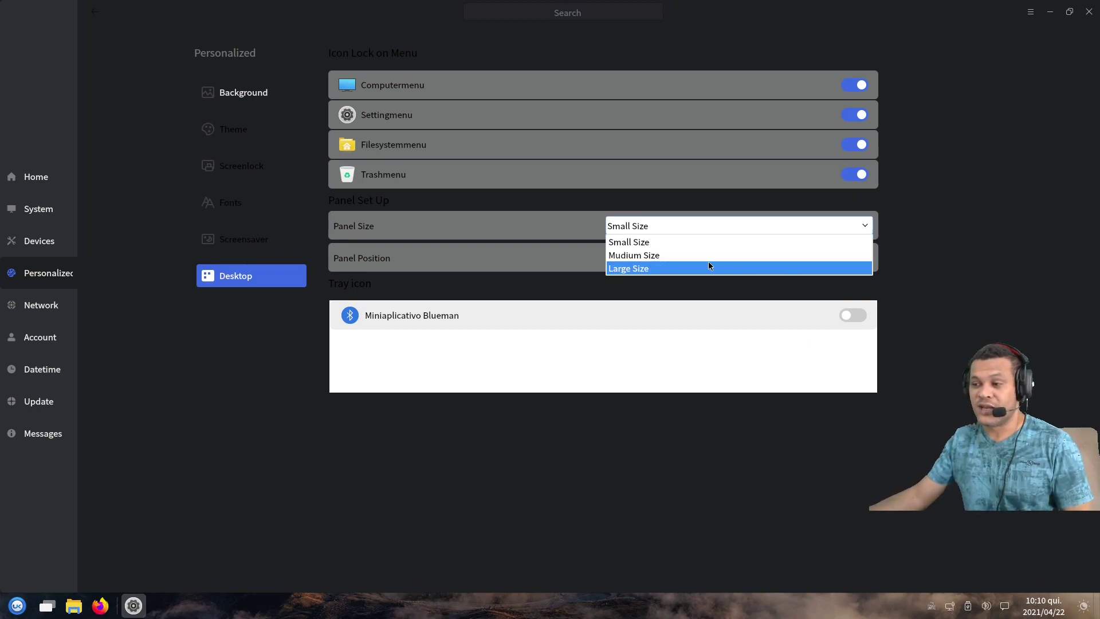
left_click(670, 261)
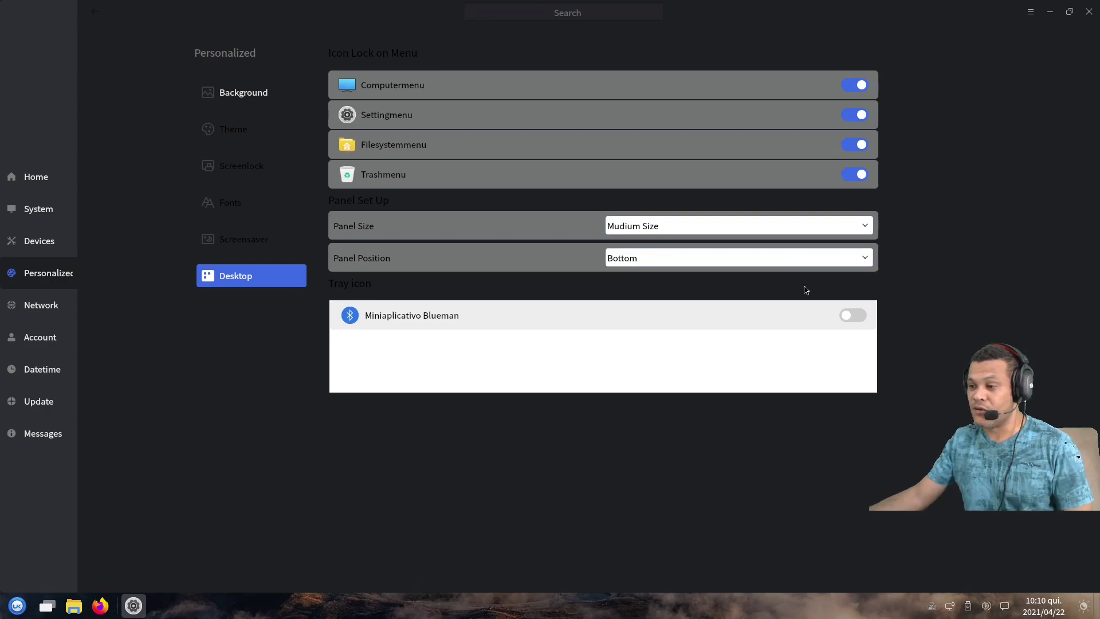
Check the available panel positions, and minimize and restore the settings window to inspect the desktop icons.
left_click(864, 269)
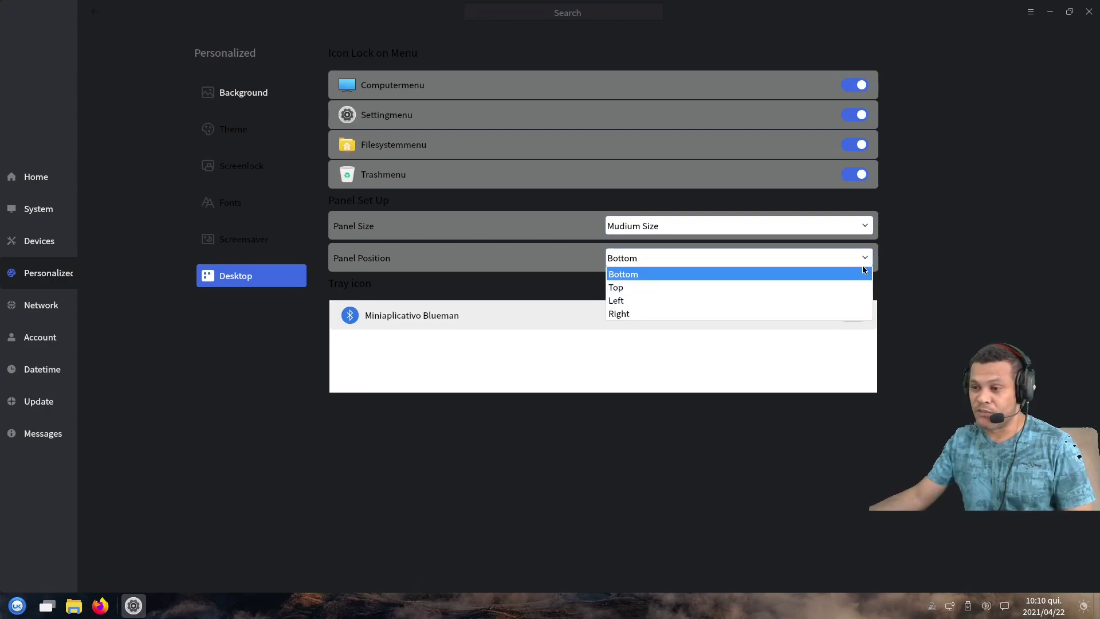
left_click(980, 262)
left_click(1050, 12)
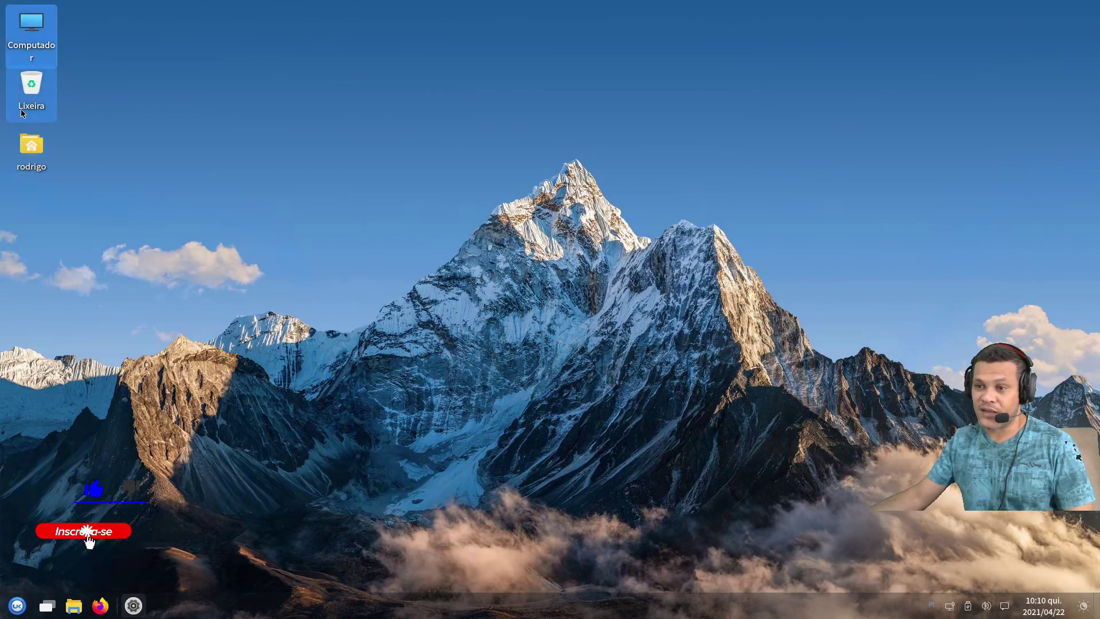
left_click(32, 147)
left_click(133, 606)
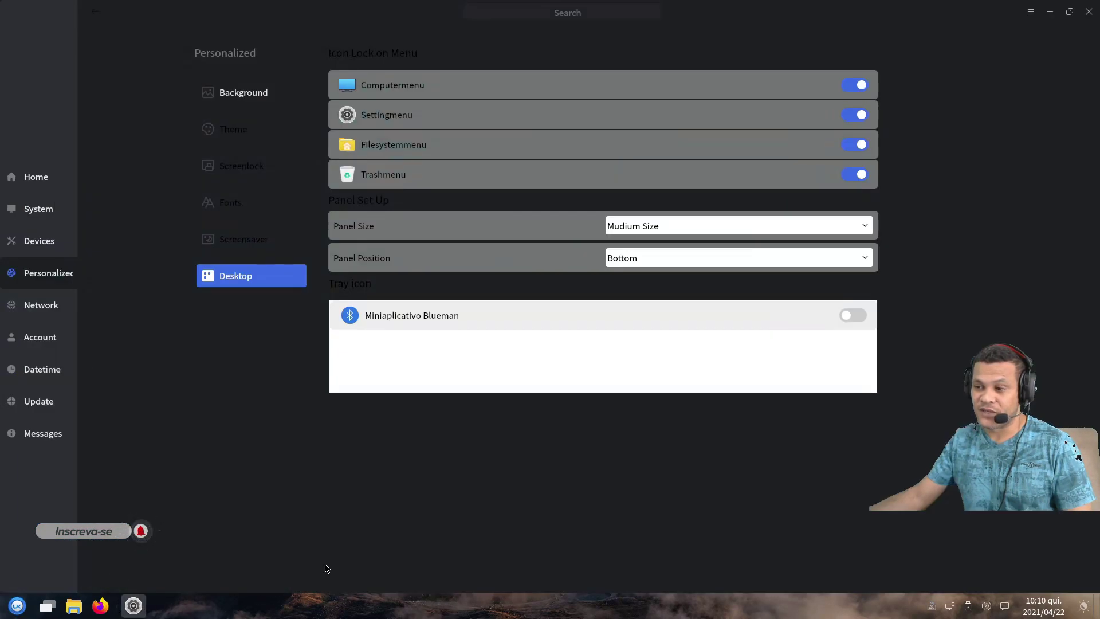
left_click(1050, 12)
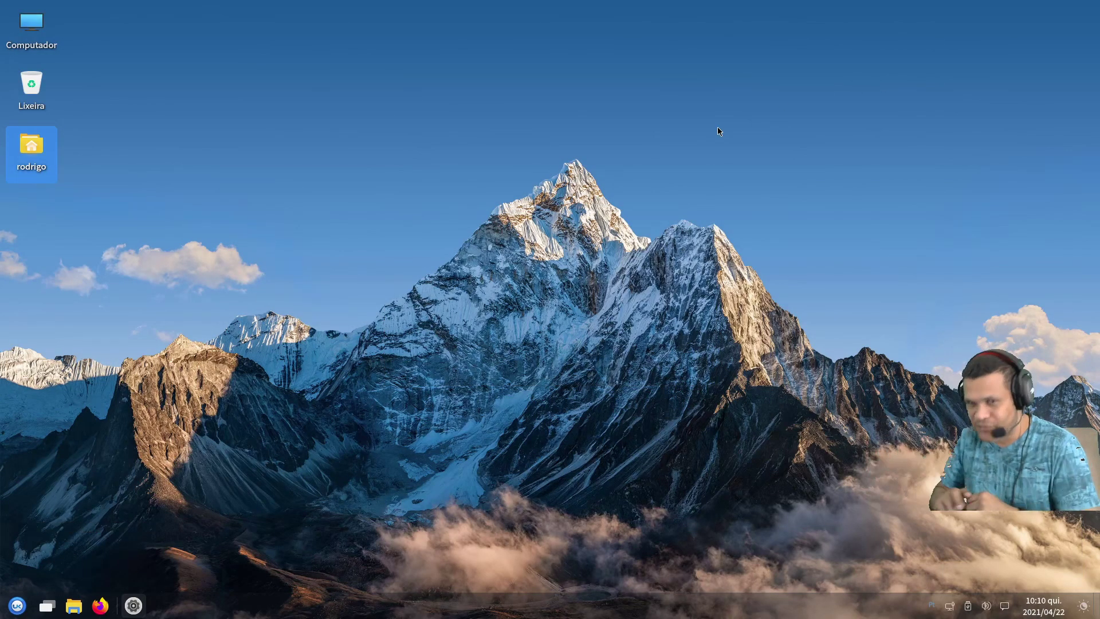
left_click(126, 602)
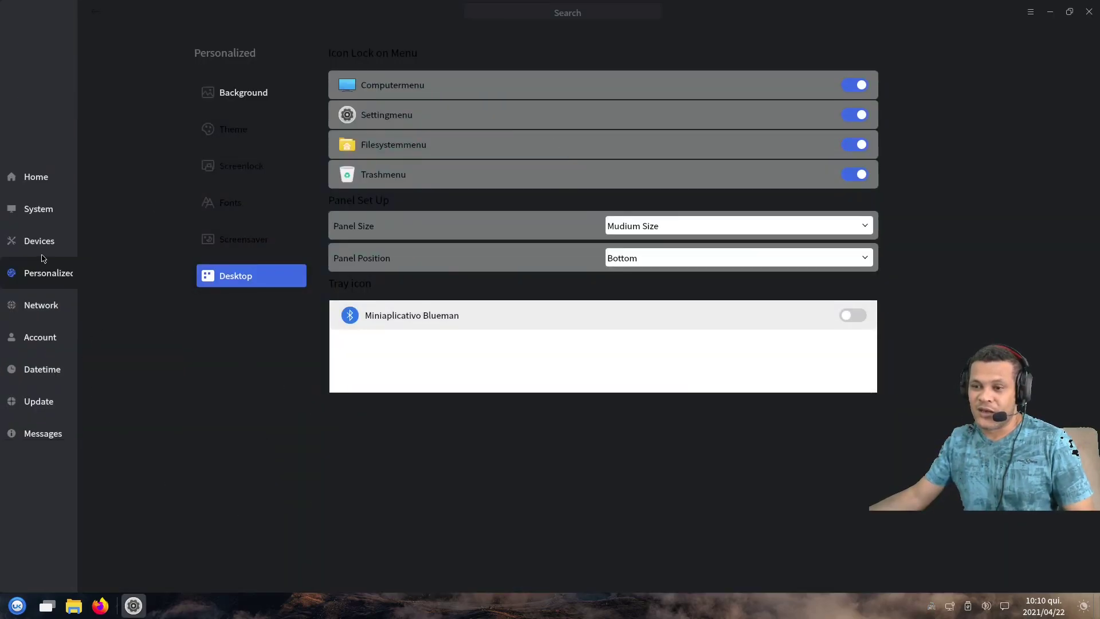
Return to the settings overview, reapply the Default theme mode in the Theme settings, and close the control center.
left_click(39, 179)
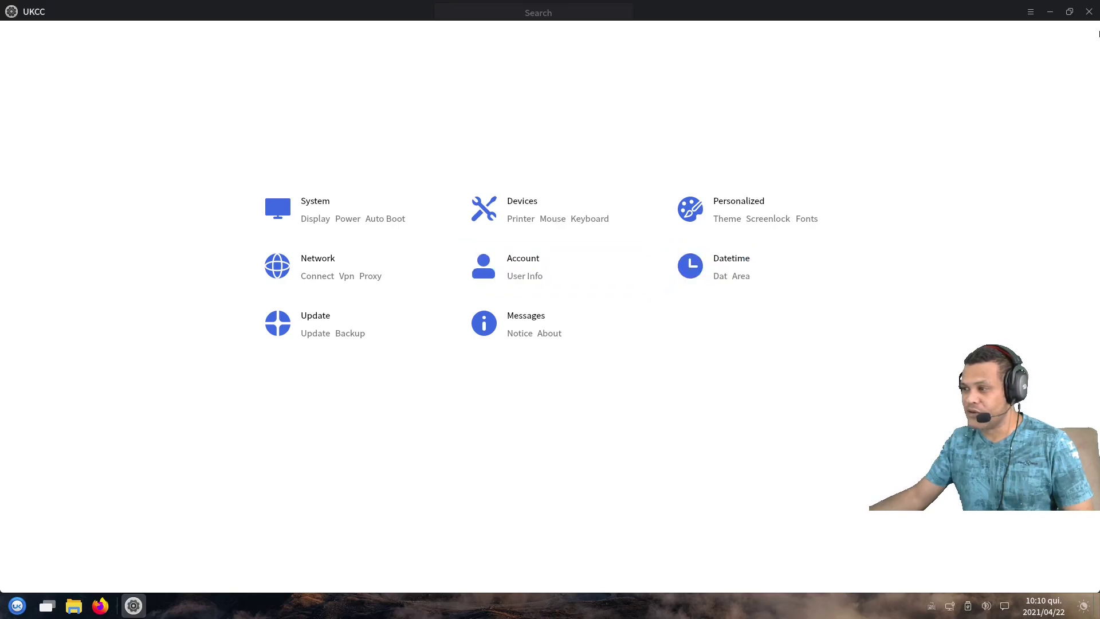
left_click(727, 199)
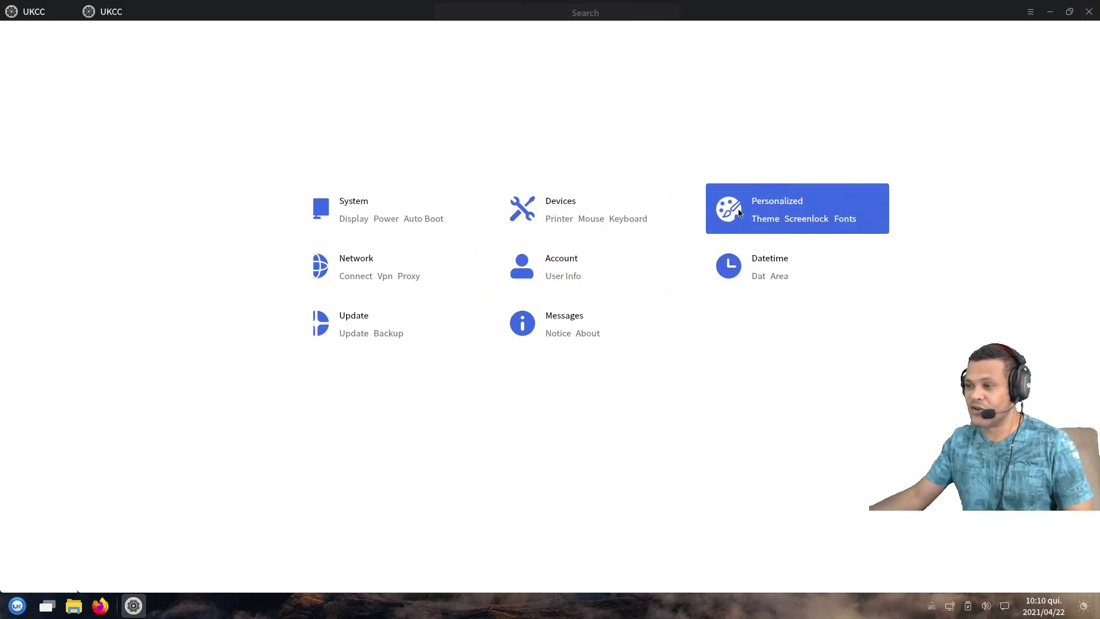
left_click(233, 131)
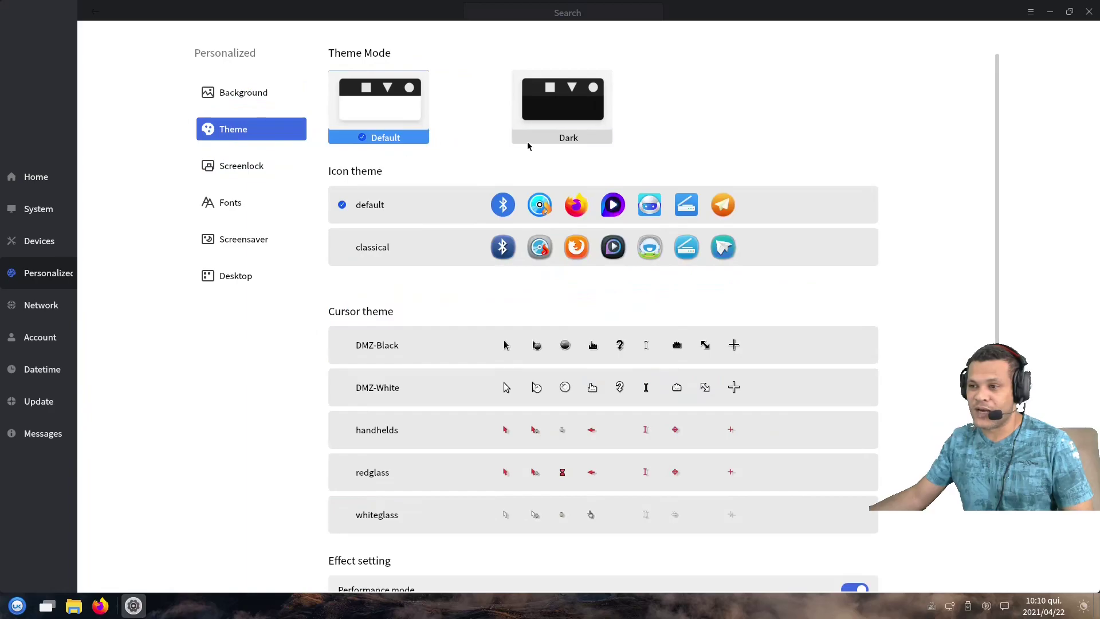
left_click(410, 117)
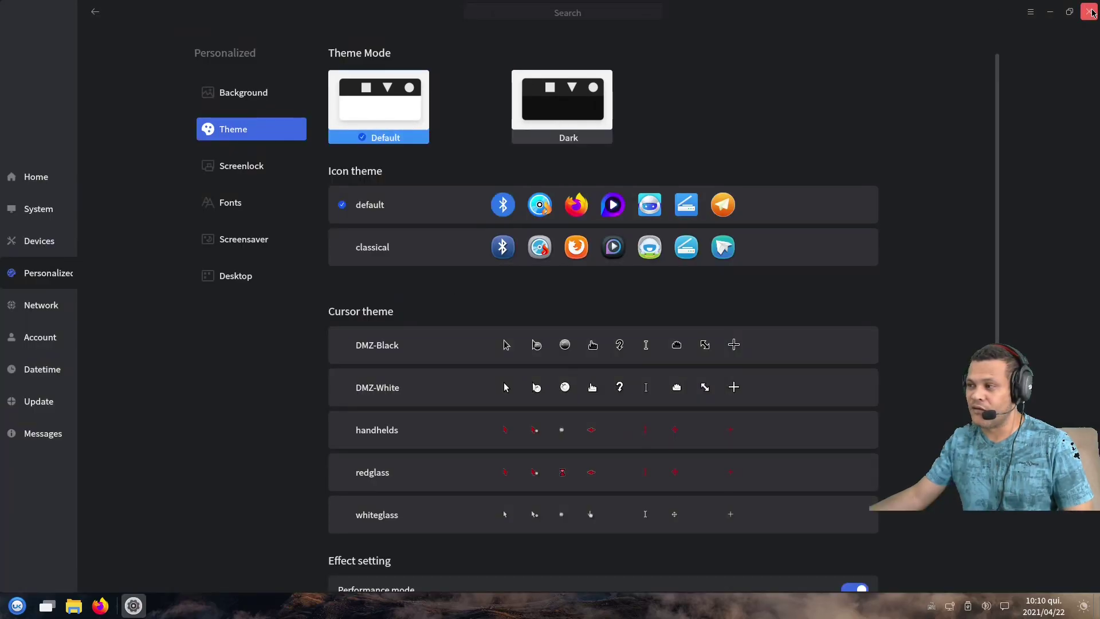
left_click(1089, 12)
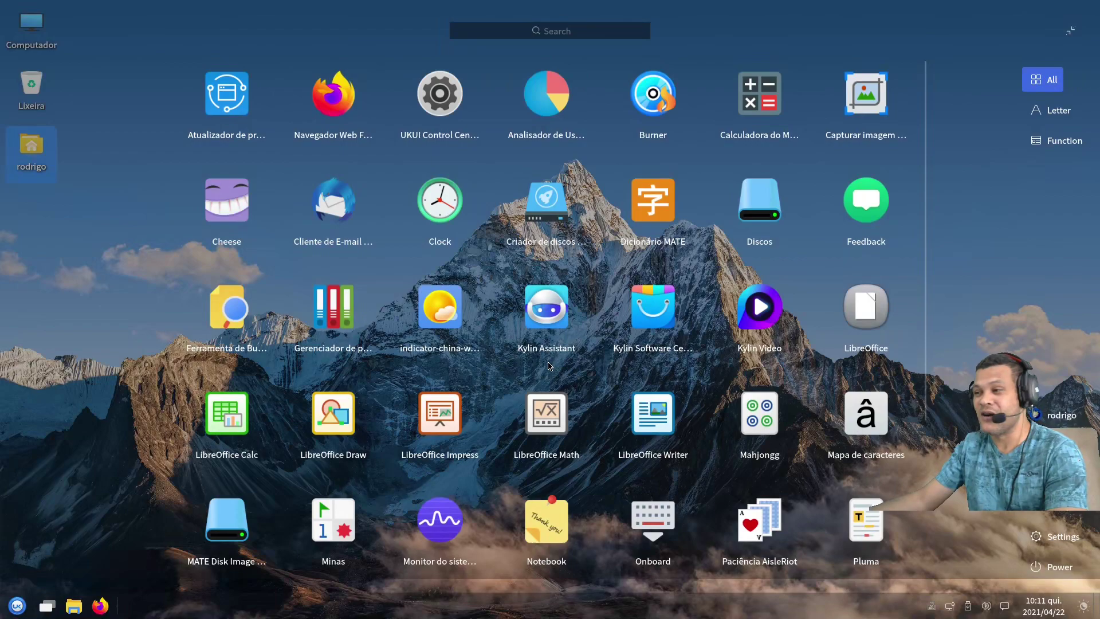
Compare the compact and full-screen views of the start menu and look through all installed applications.
left_click(1070, 31)
left_click(18, 607)
left_click(17, 607)
left_click(199, 260)
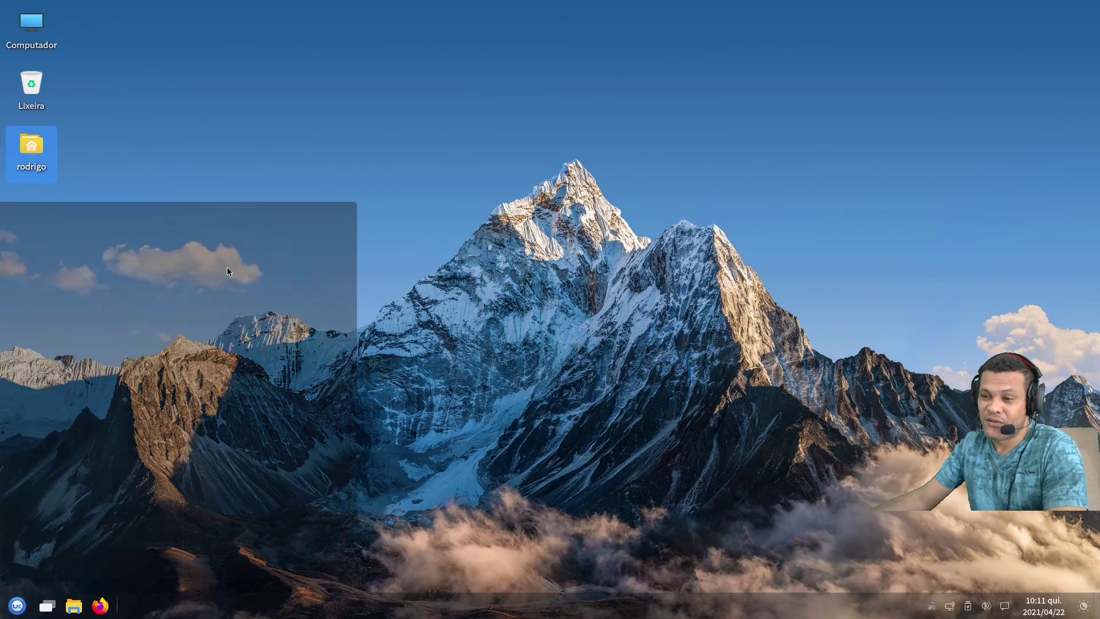
scroll(710, 379, "down", 2)
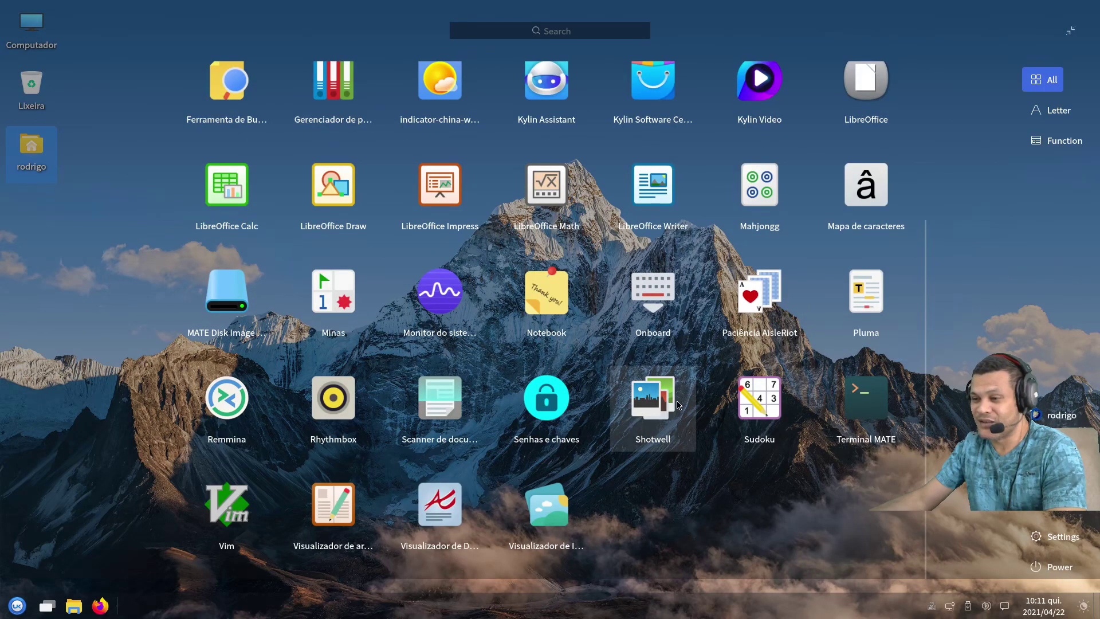
scroll(678, 404, "up", 2)
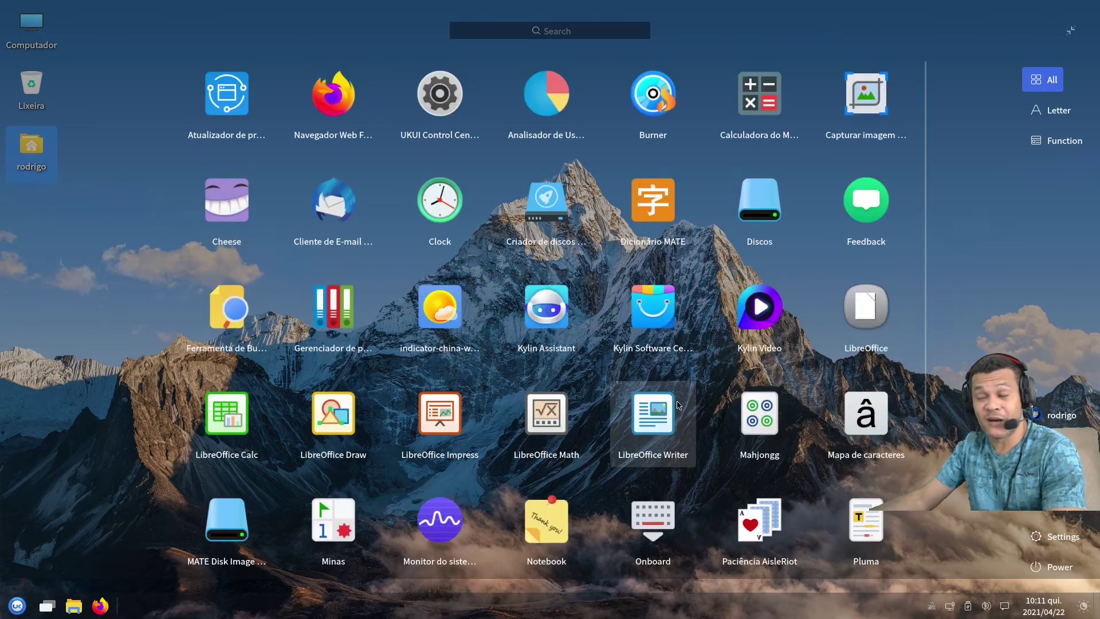
left_click(1070, 30)
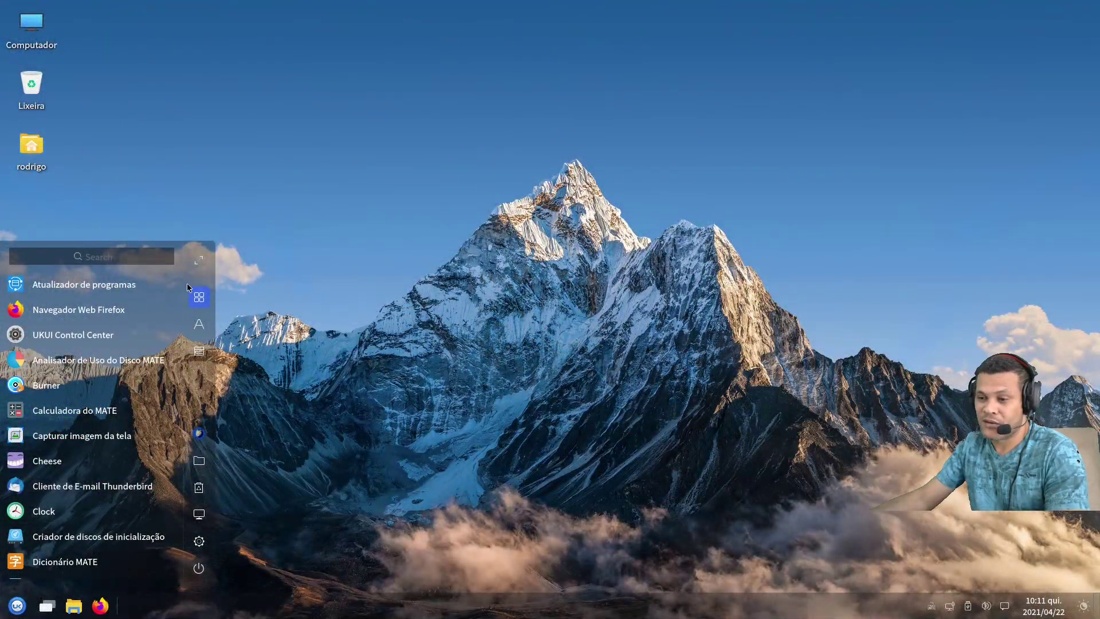
left_click(200, 261)
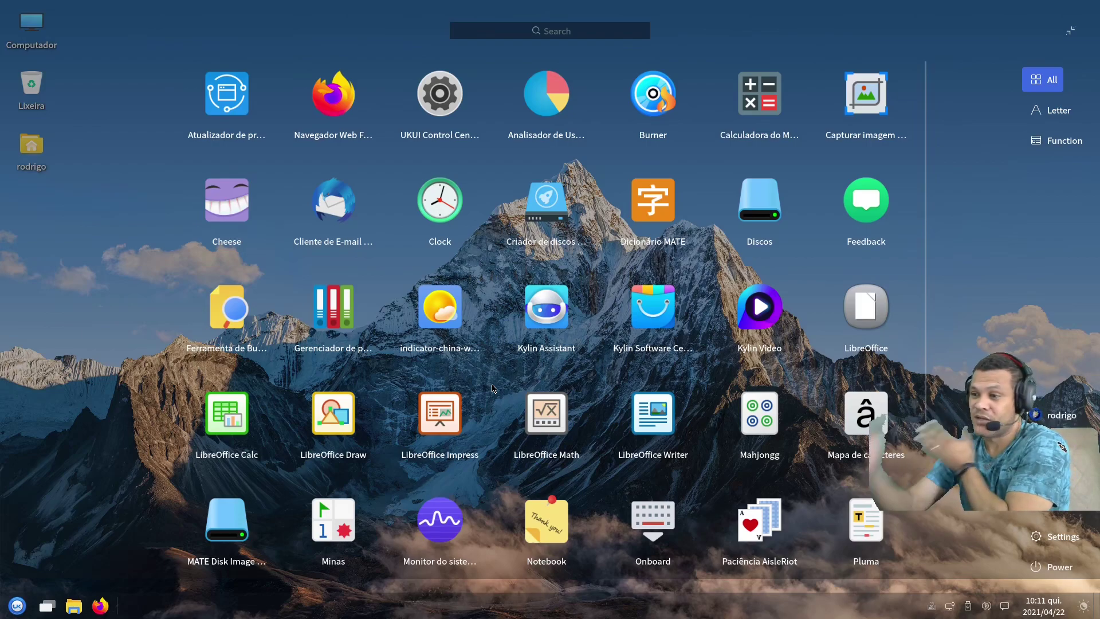
Open the UKUI Control Center, apply the Dark theme mode in the Theme settings, and close the control center.
left_click(418, 121)
left_click_drag(365, 159, 246, 62)
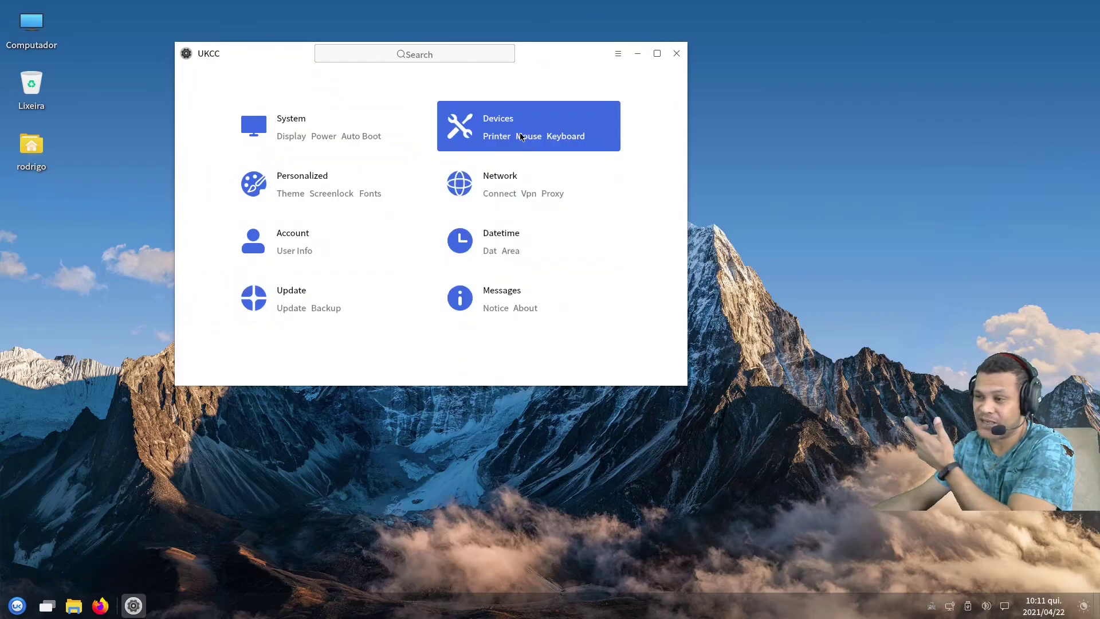
left_click(355, 205)
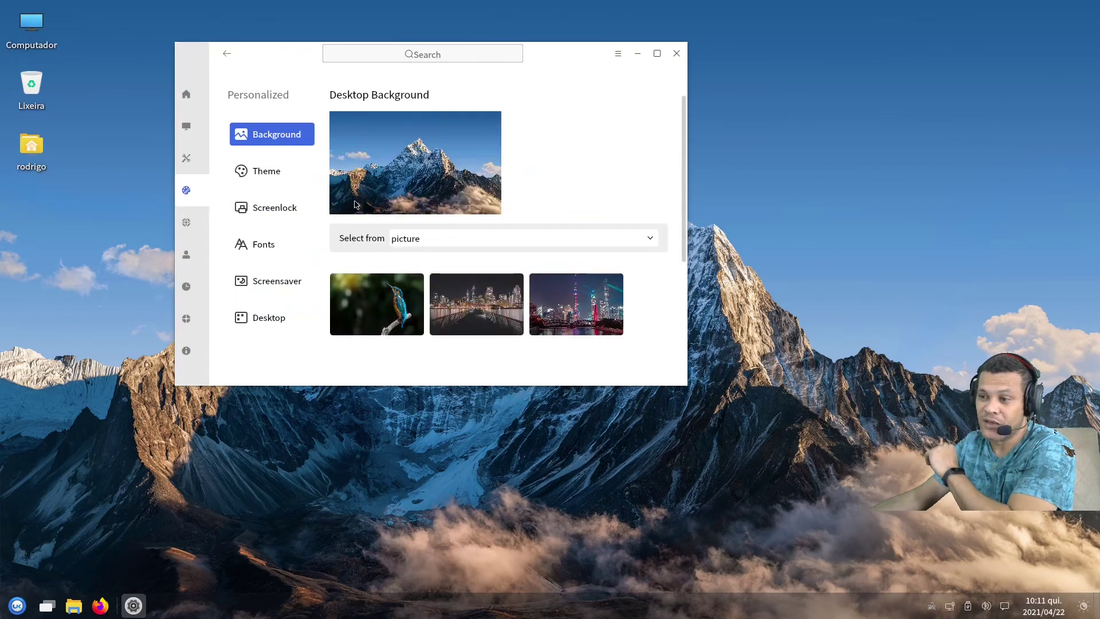
left_click(292, 172)
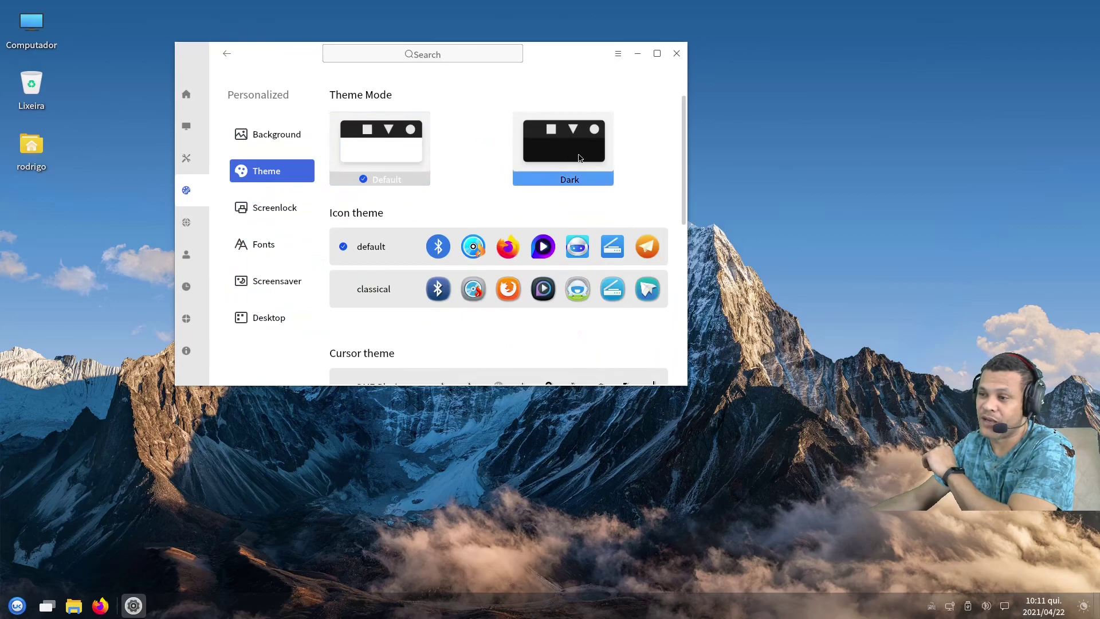
left_click(676, 53)
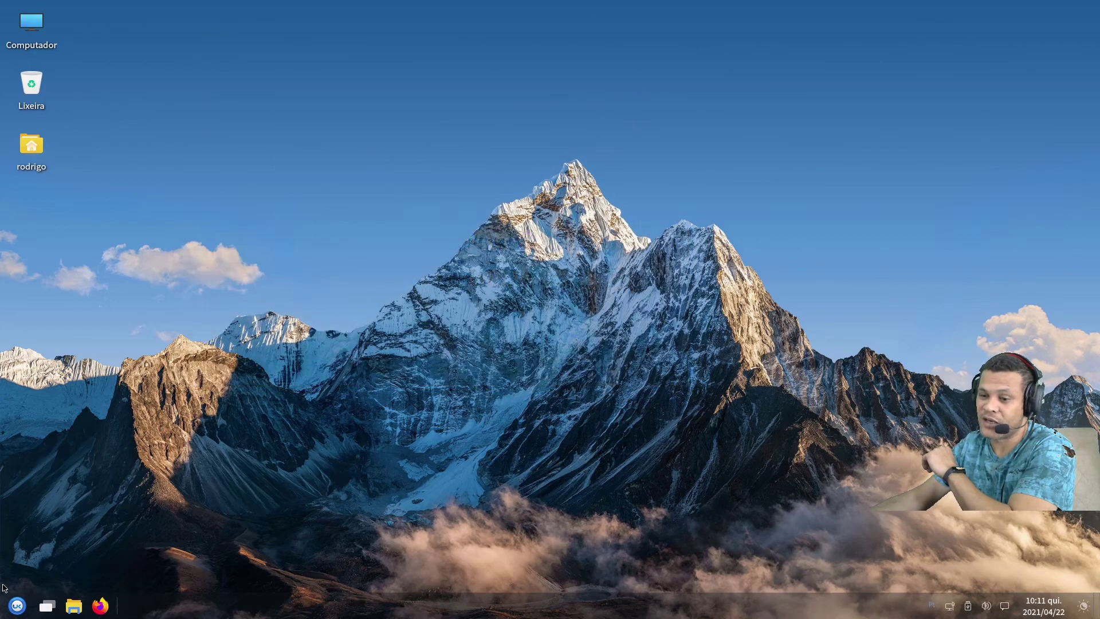
Reopen the UKUI Control Center to check its appearance under the selected theme, and close it.
left_click(17, 606)
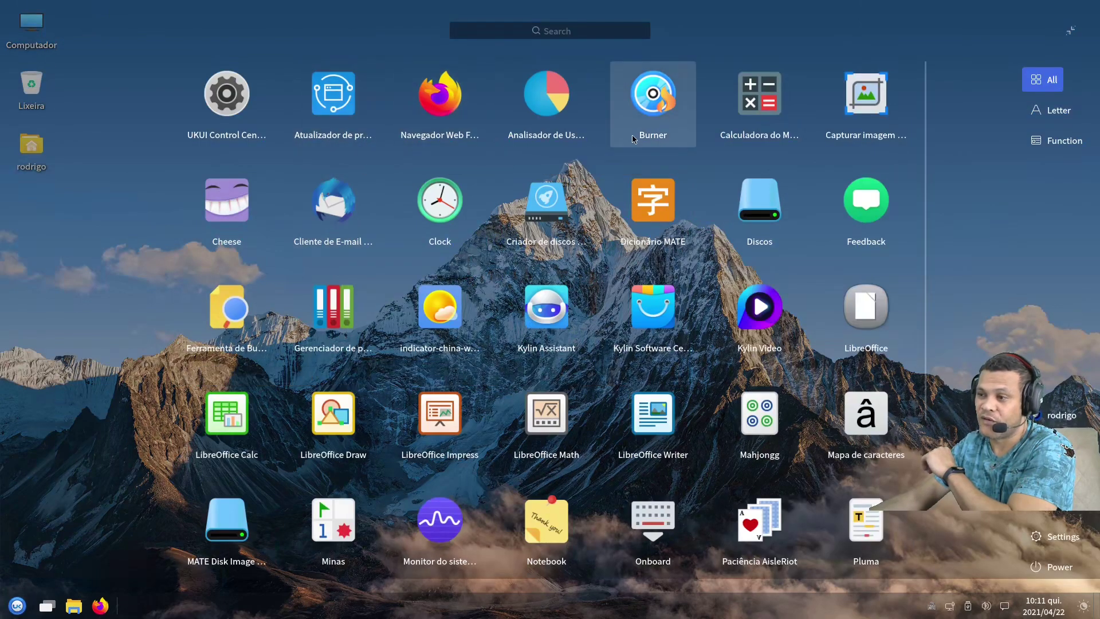
left_click(500, 372)
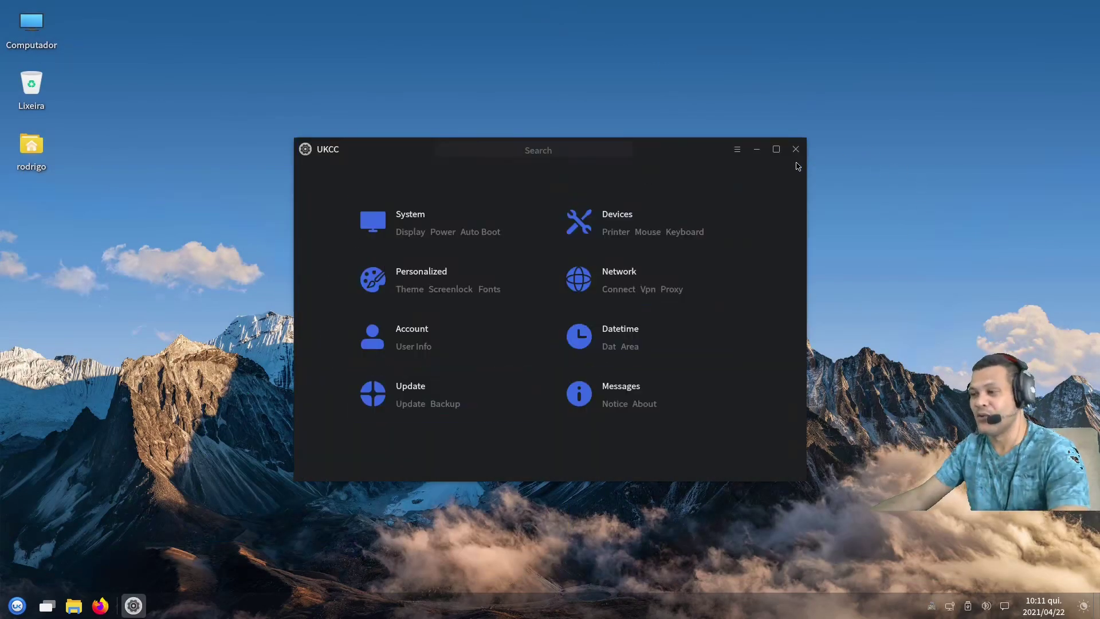
left_click(796, 150)
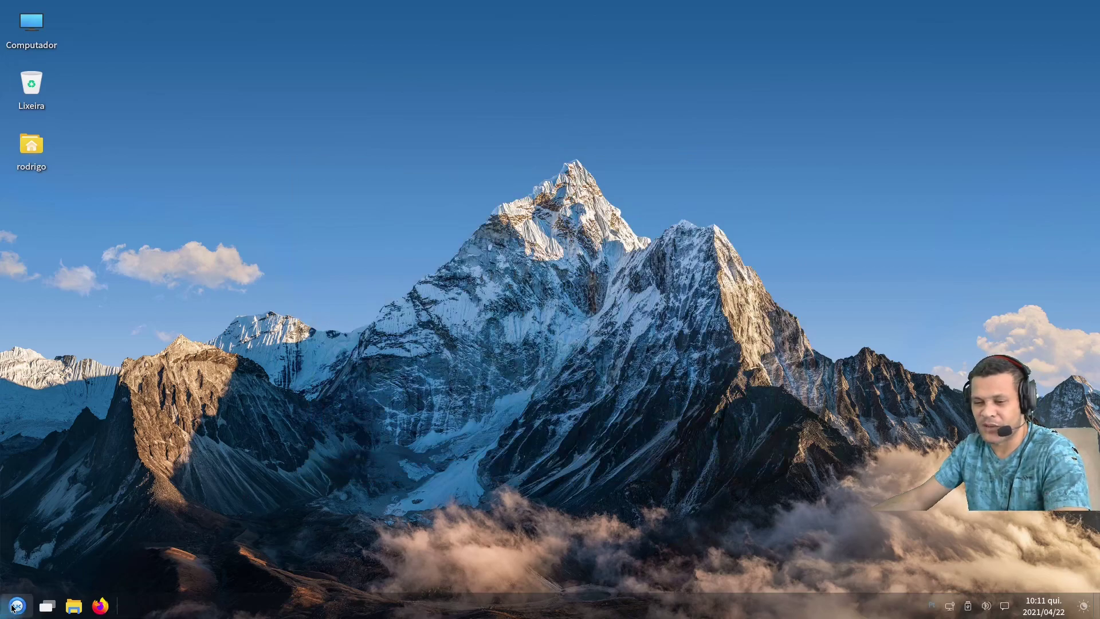
Look through the application list in the compact start menu and expand the menu to full screen.
left_click(16, 606)
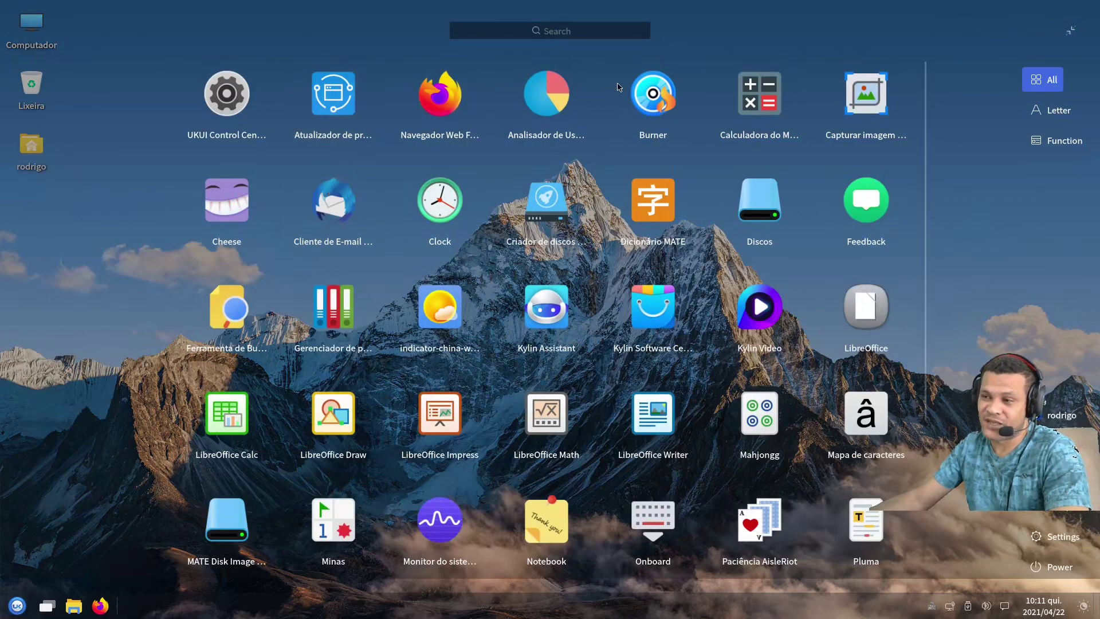
left_click(1075, 37)
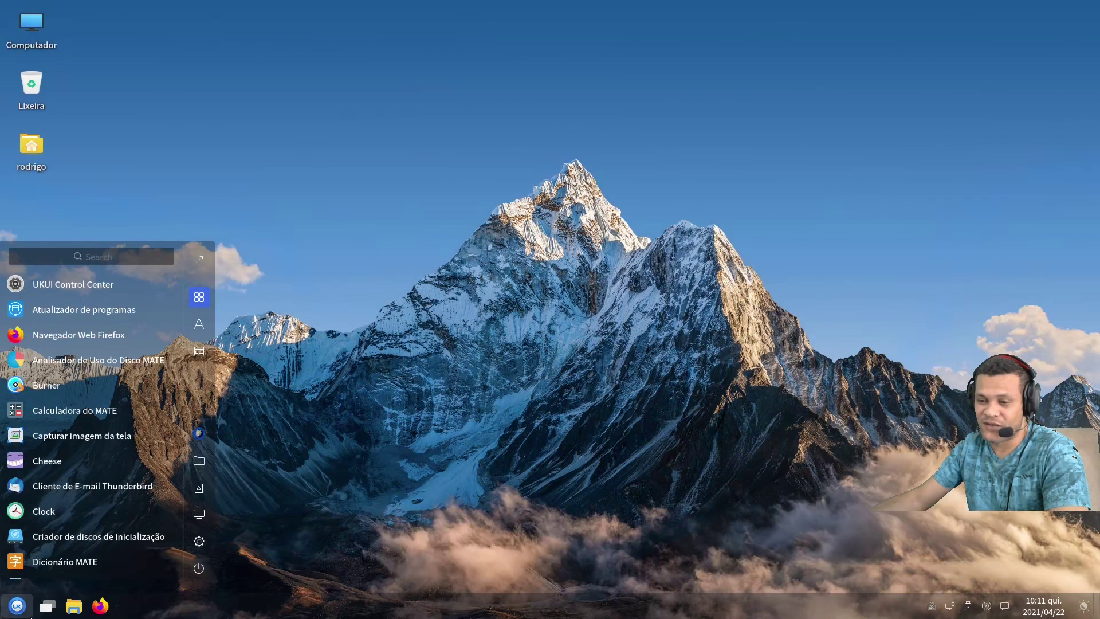
left_click(23, 614)
left_click(23, 614)
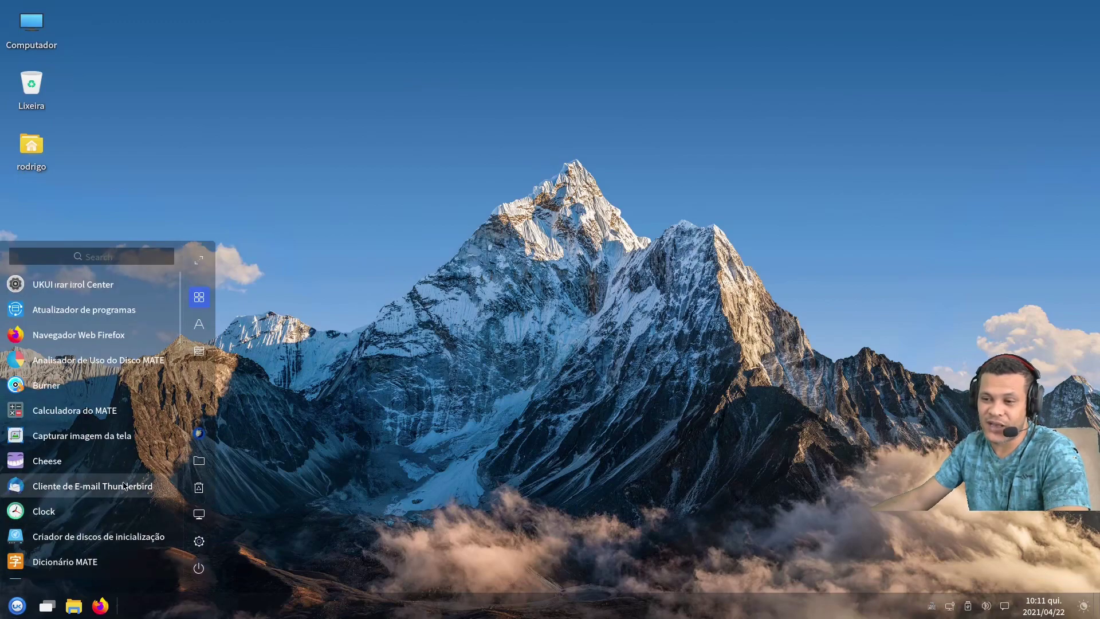
scroll(119, 492, "down", 5)
scroll(119, 491, "down", 5)
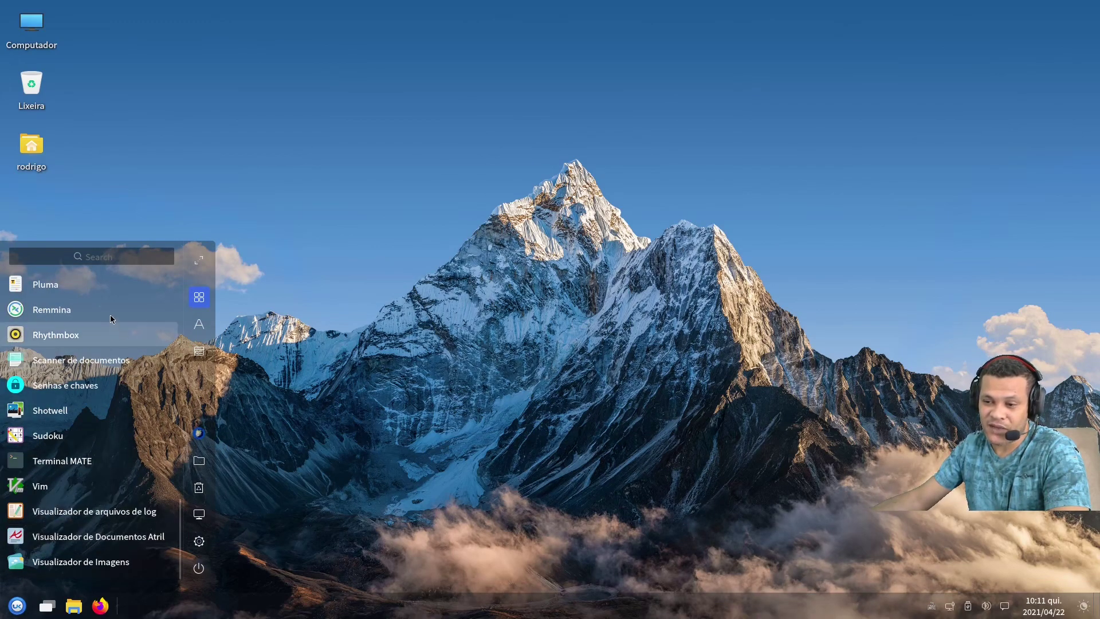
left_click(199, 261)
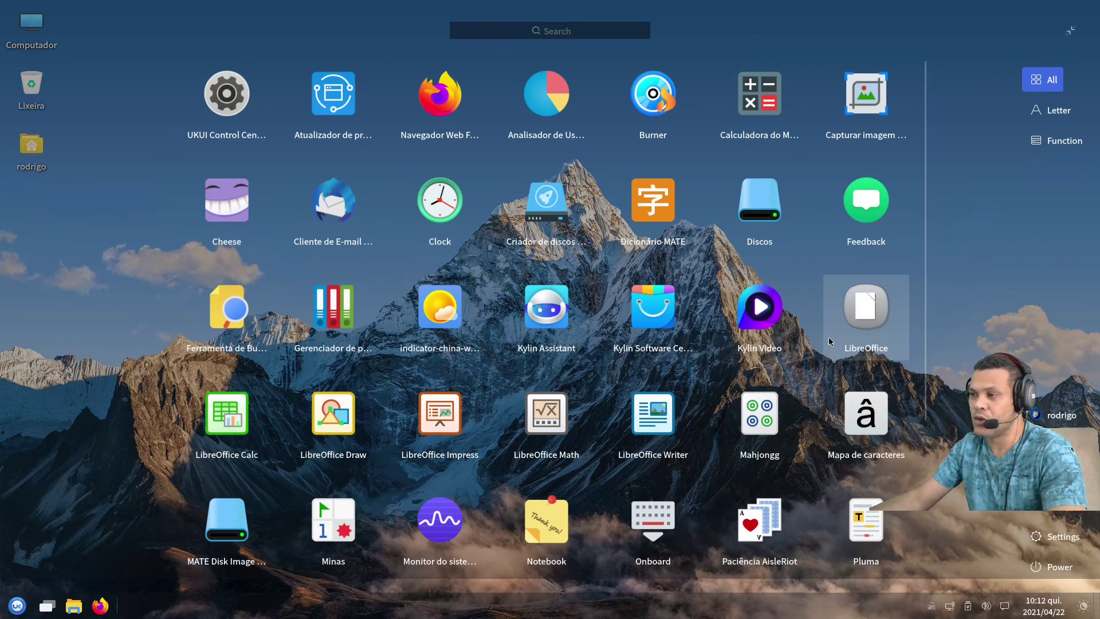
Inspect the Burner application, close it, and launch Criador de discos de inicialização.
left_click(651, 116)
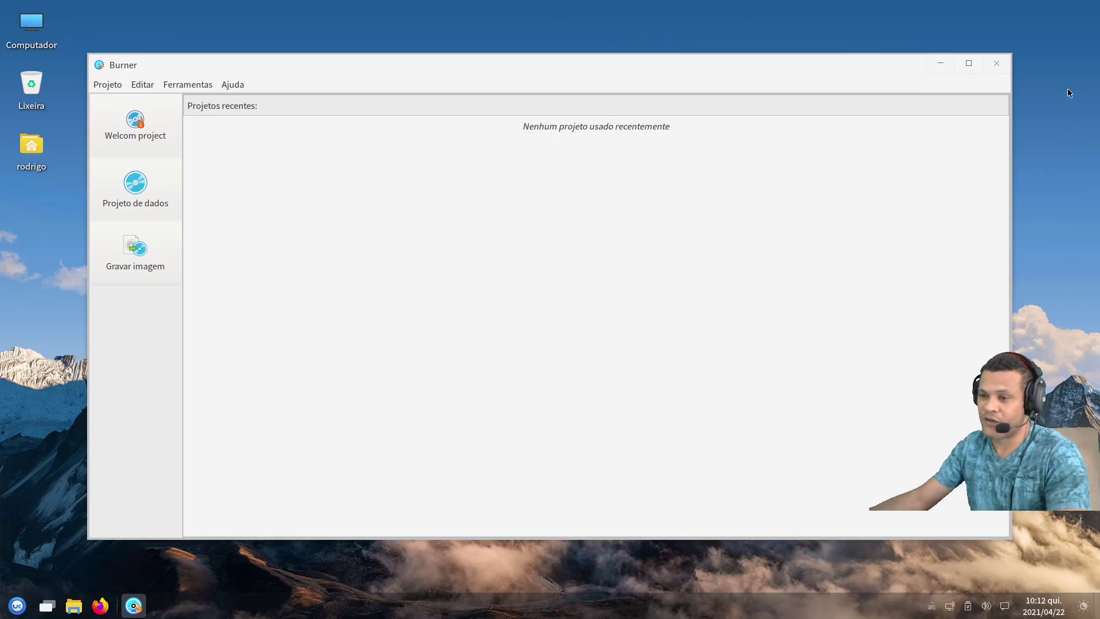
left_click(995, 65)
left_click(17, 606)
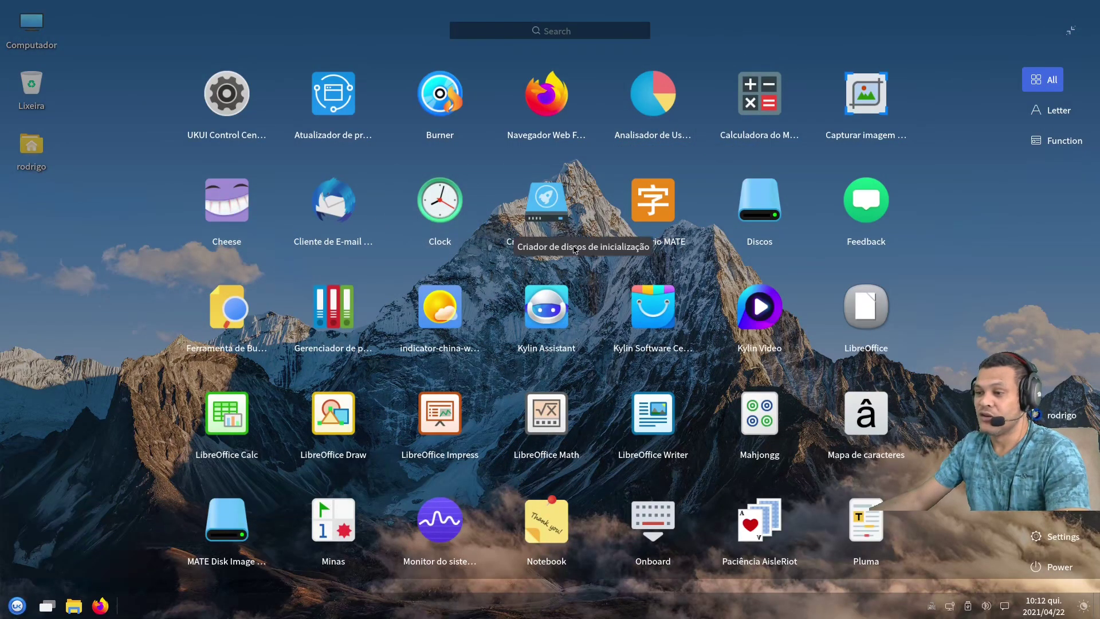
left_click(547, 201)
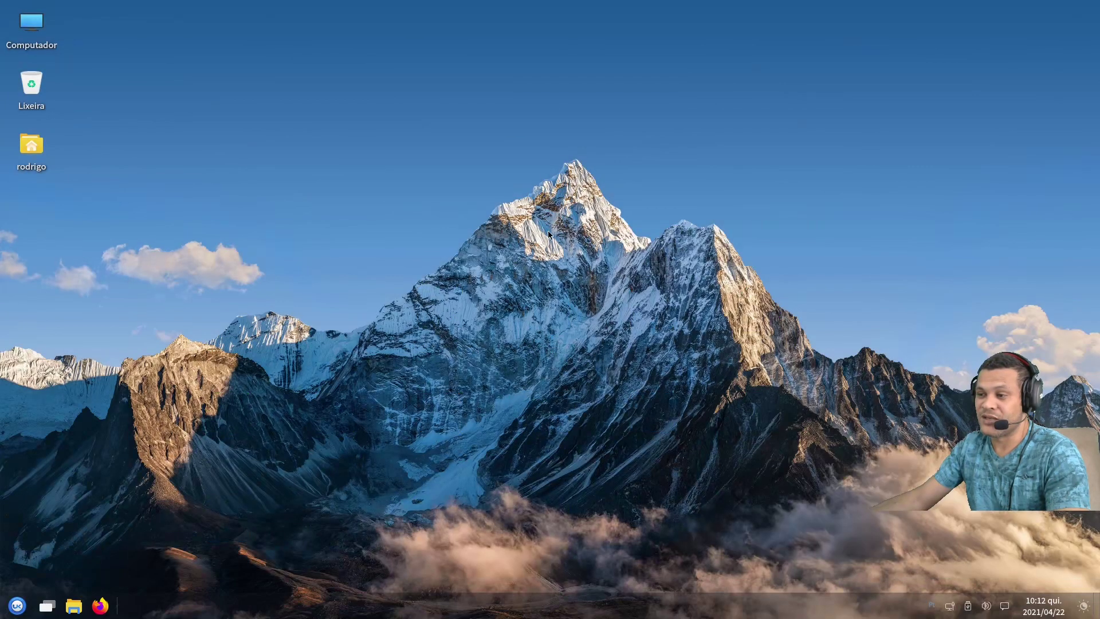
left_click_drag(534, 184, 427, 130)
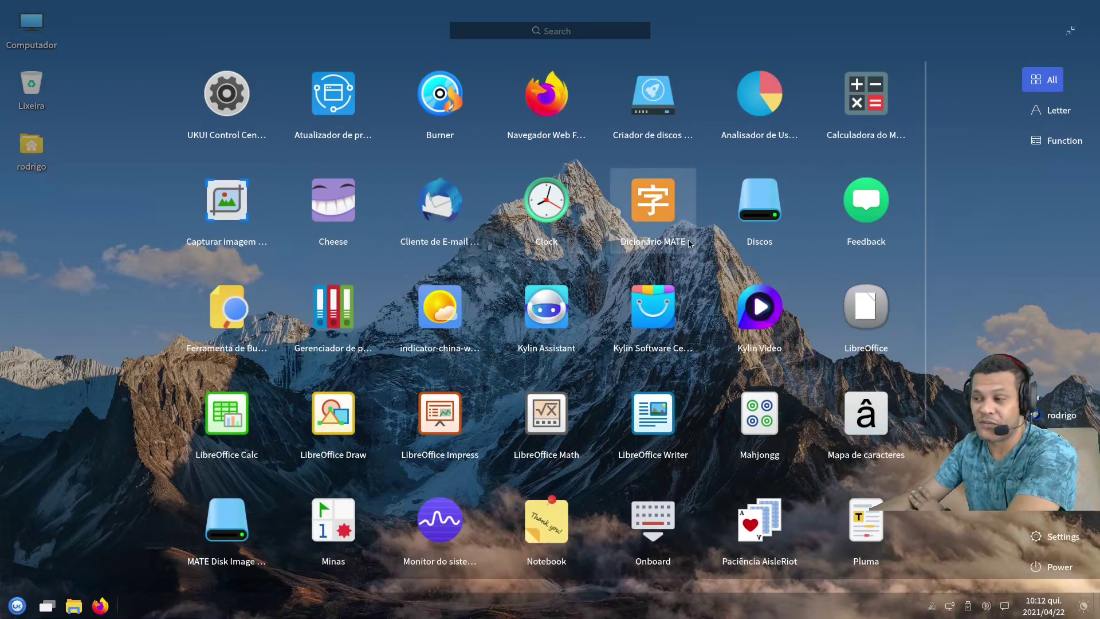
Open Discos, view its version details in Sobre o Discos, and close the application.
left_click(769, 233)
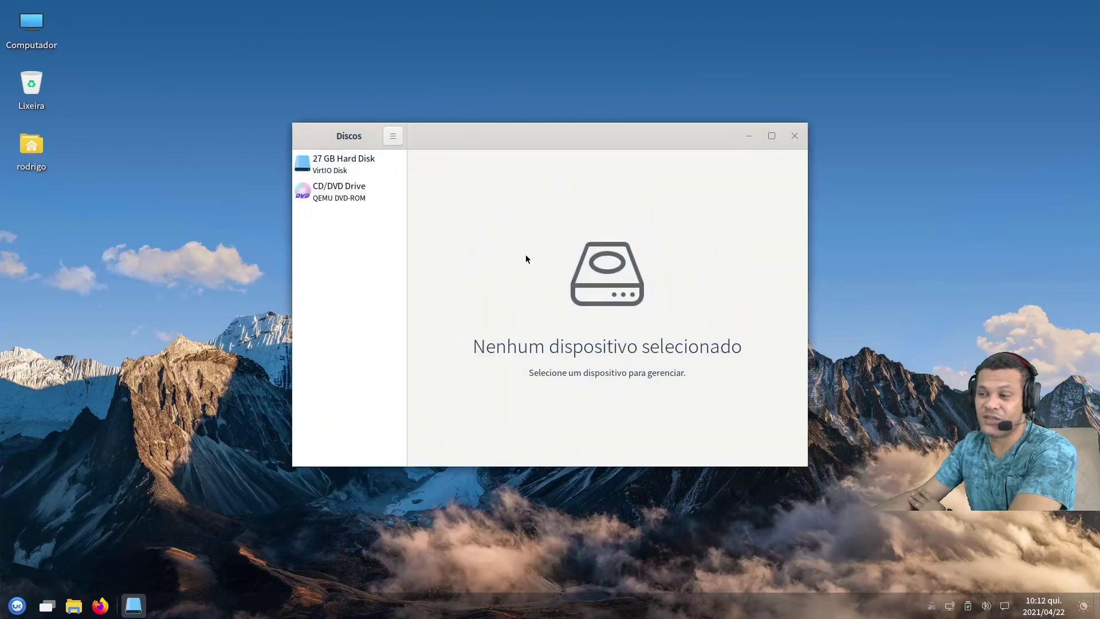
left_click_drag(509, 145, 405, 126)
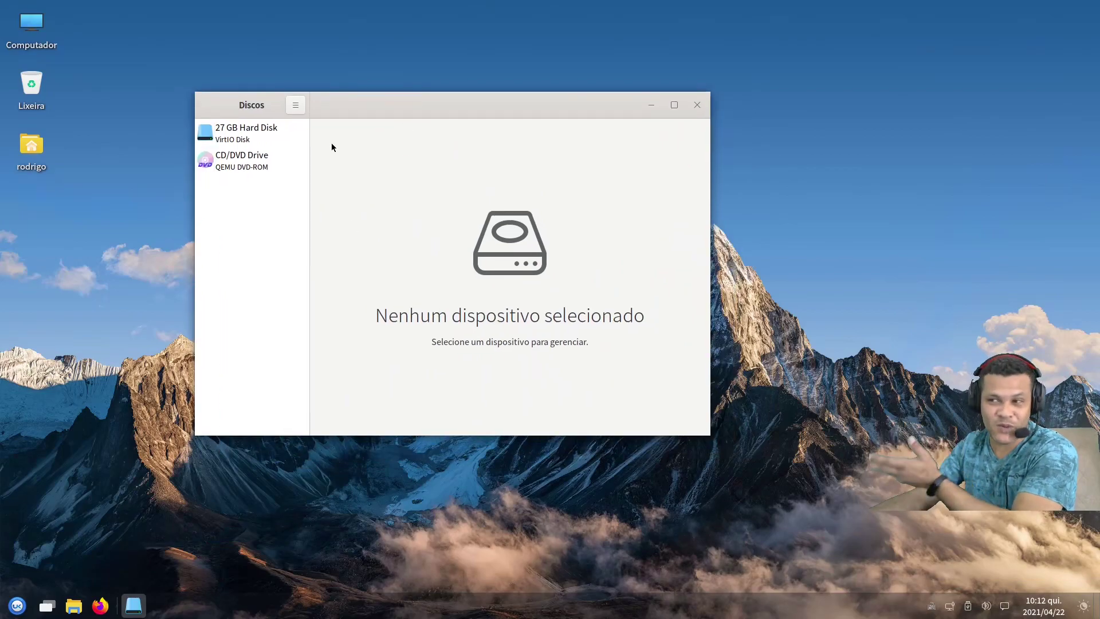
left_click(296, 105)
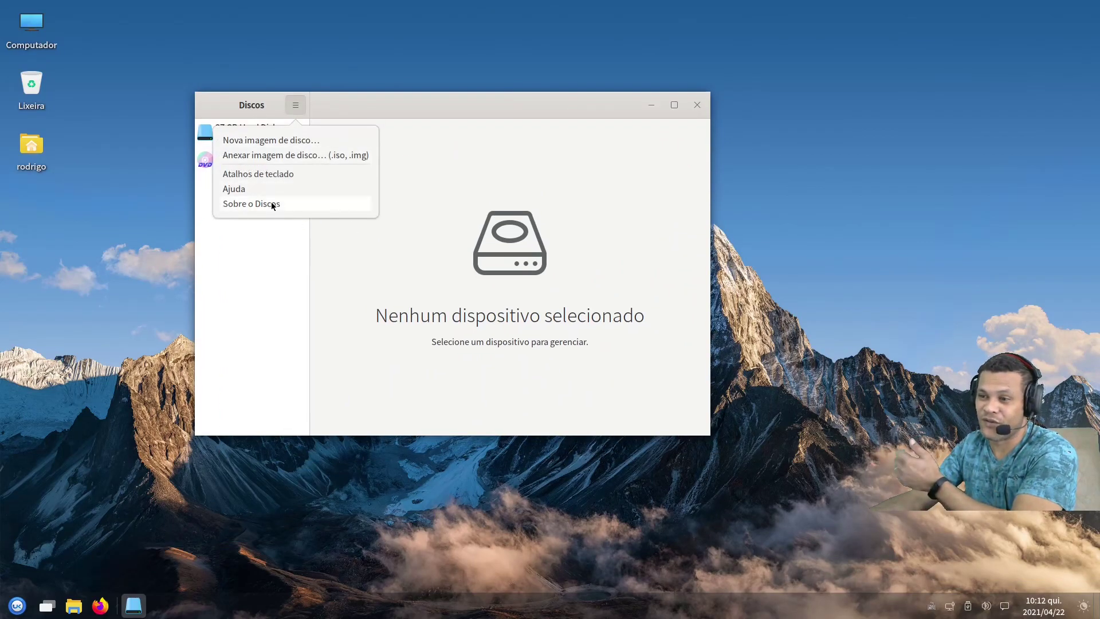
left_click(275, 206)
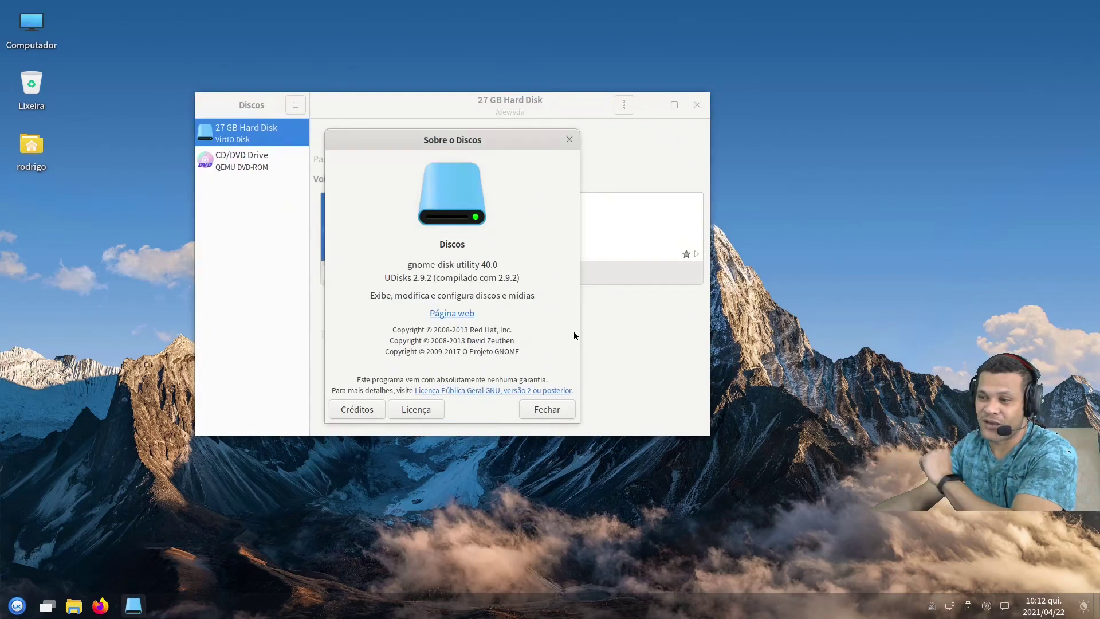
left_click(570, 141)
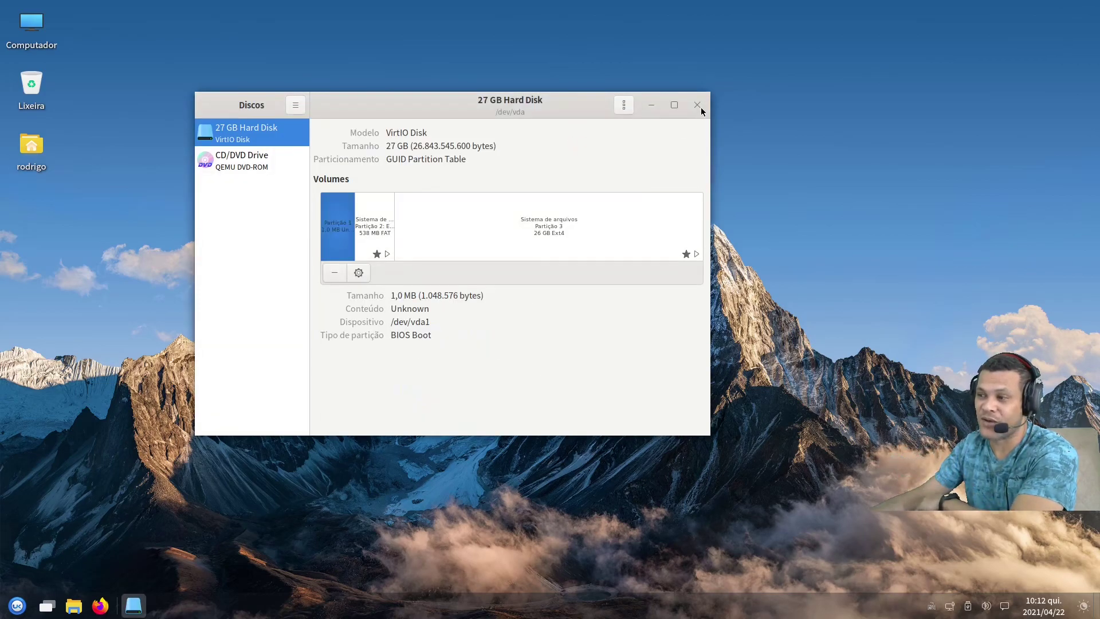
left_click(699, 109)
Launch Kylin Software Center and authenticate the software source update with the account password.
key("super")
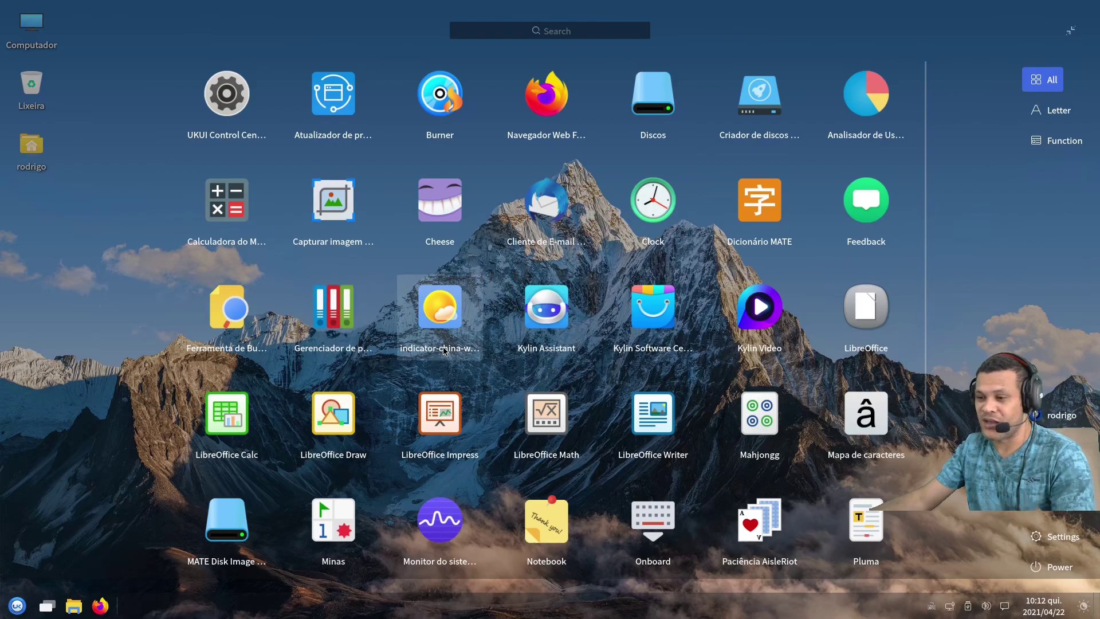
left_click(668, 335)
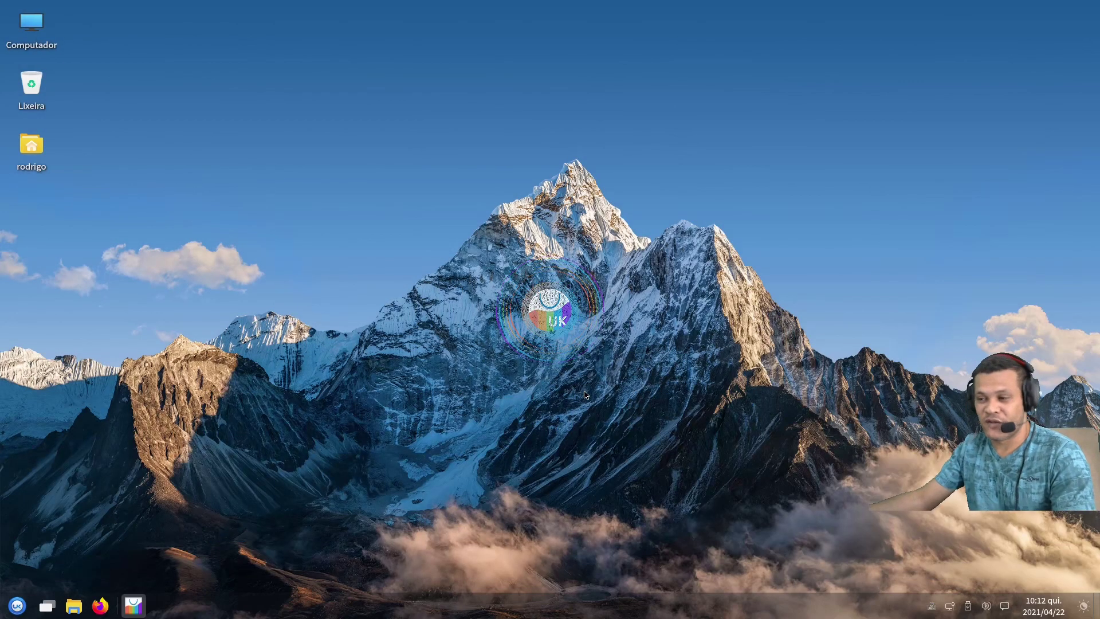
left_click(602, 326)
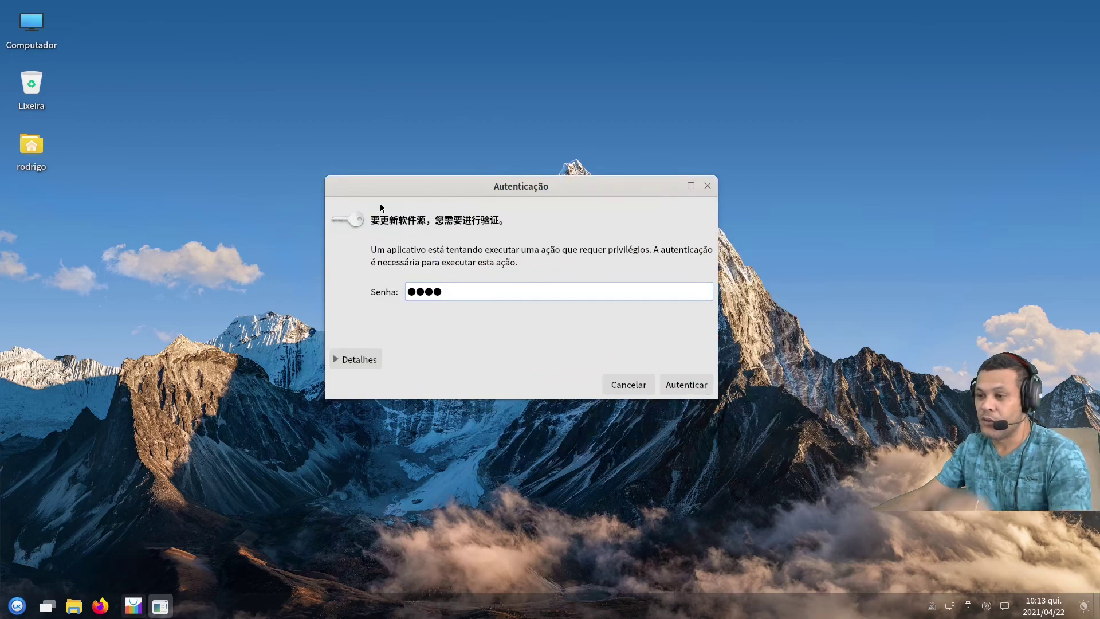
left_click(682, 384)
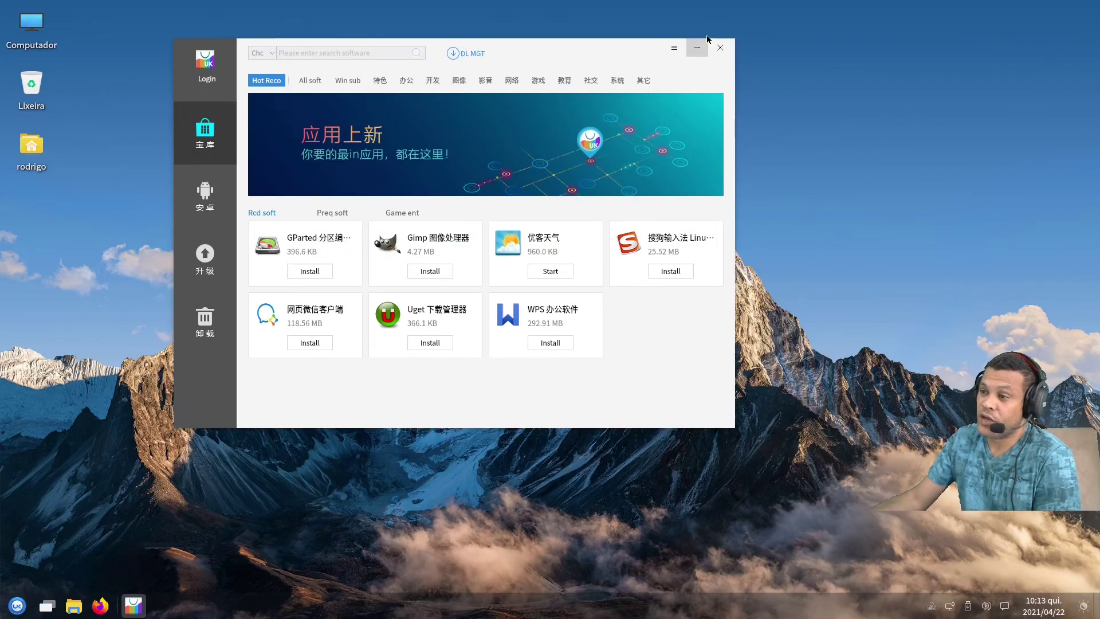
Review the software source configuration and the password reset page in the store's settings, and close the settings.
left_click(673, 48)
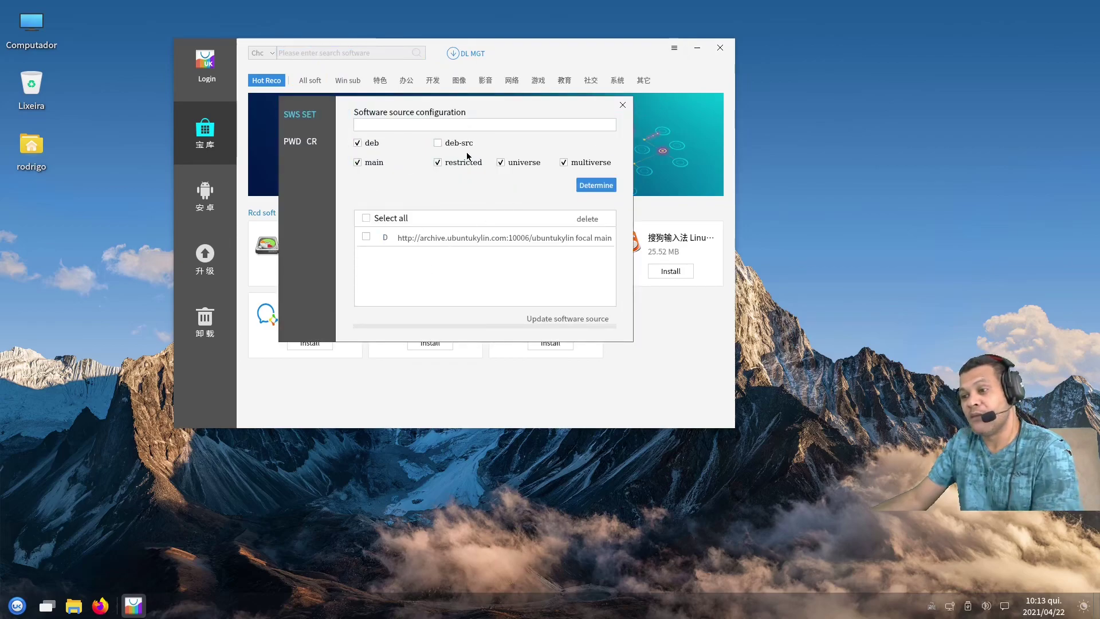
left_click(300, 141)
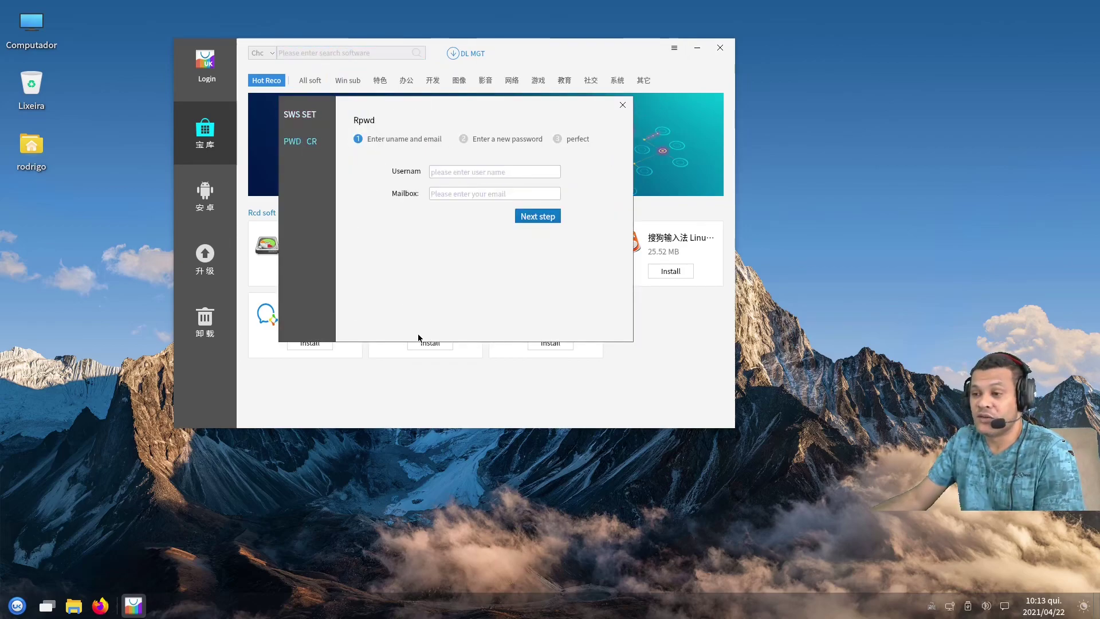
left_click(623, 105)
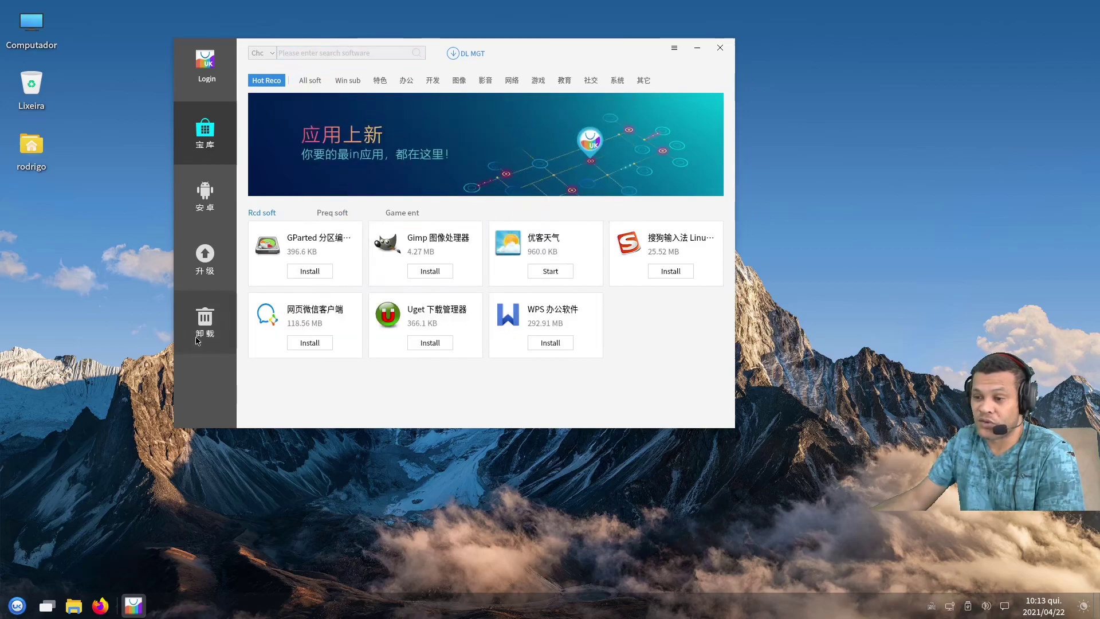
Check the Android section of the software store and browse the All soft category.
left_click(195, 190)
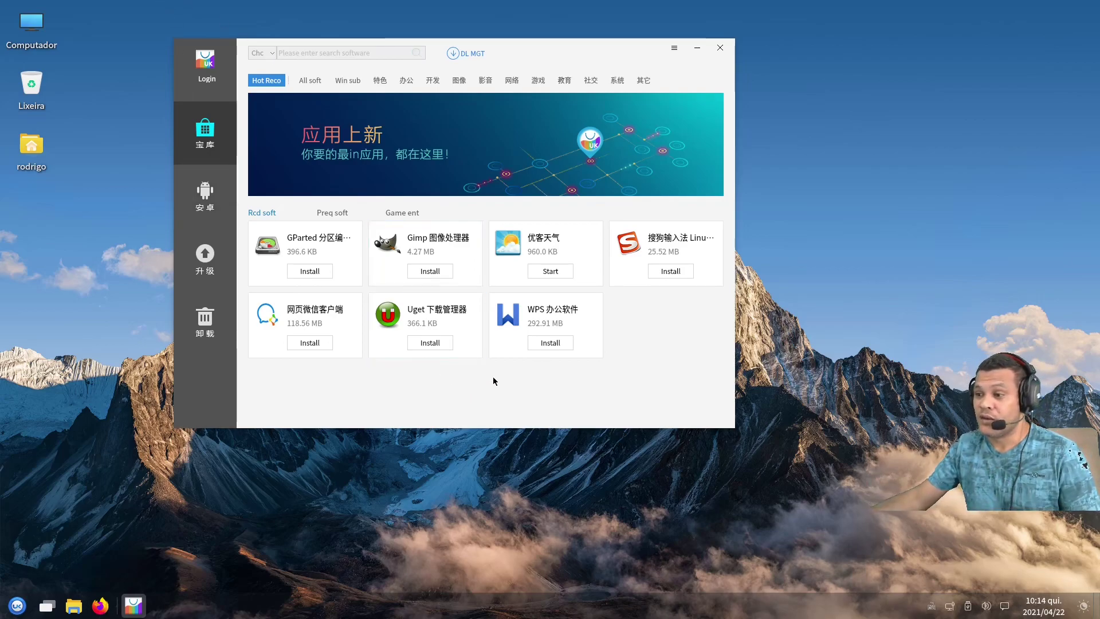
left_click(310, 80)
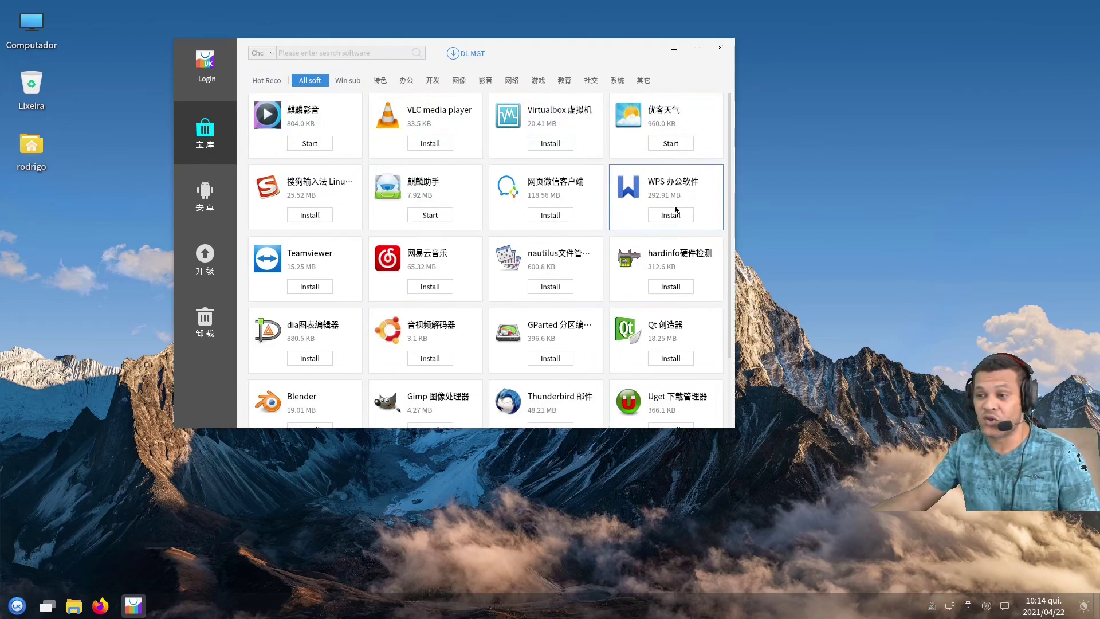
Check the software store's account login form, browse further through the All soft list, and close the store.
left_click(205, 78)
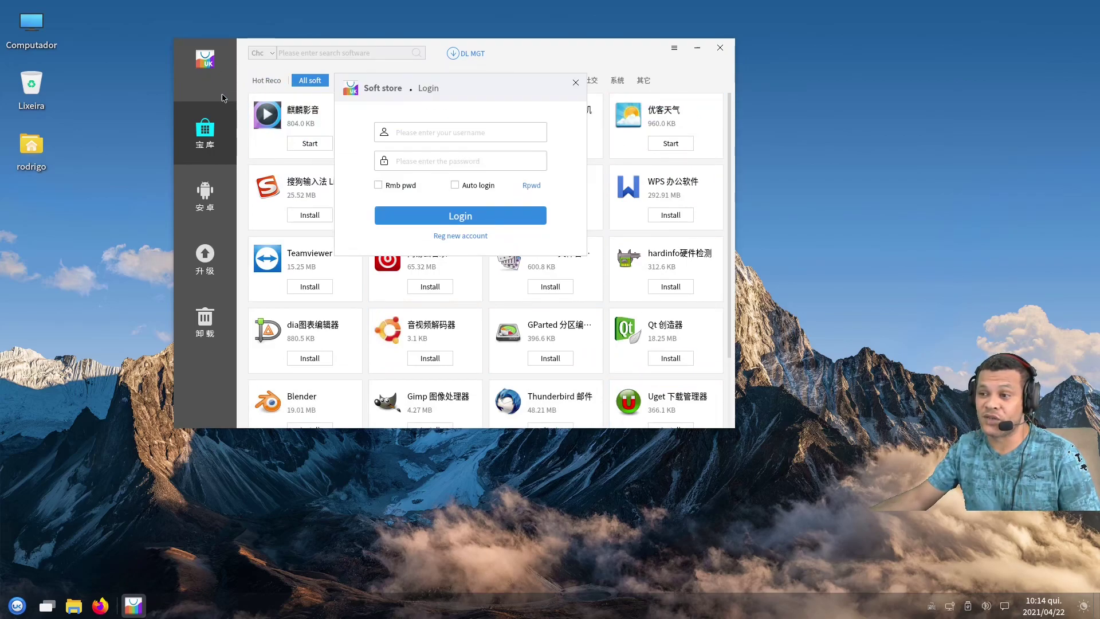
scroll(589, 325, "down", 1)
scroll(587, 322, "down", 3)
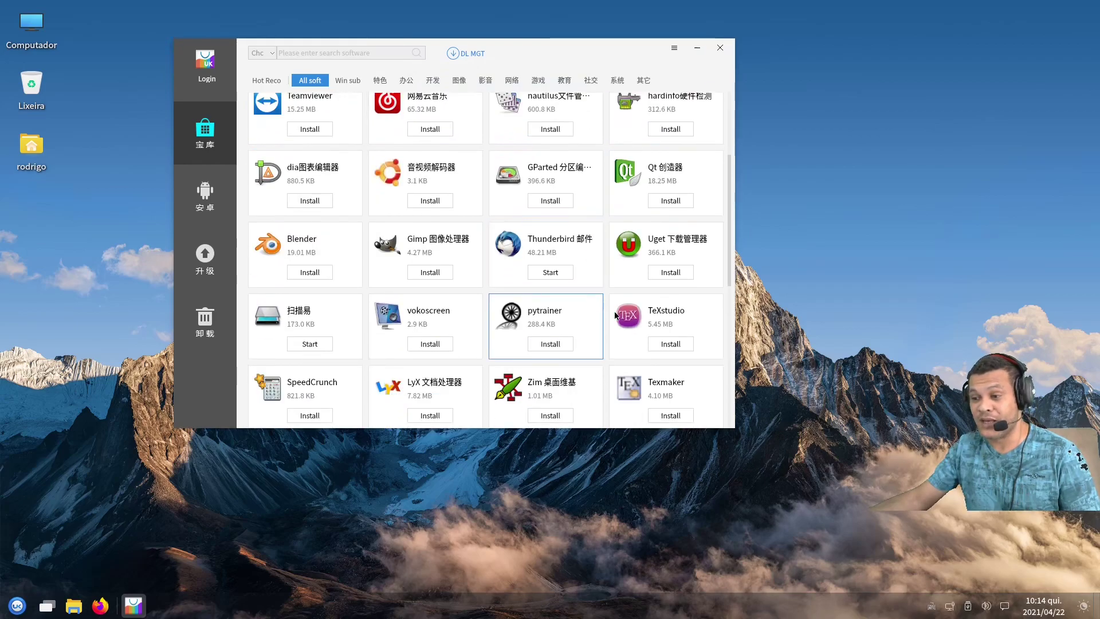
left_click(720, 48)
Open Kylin Video and MATE Disk Image Mounter in turn from the full application list, closing each after a look.
left_click(17, 605)
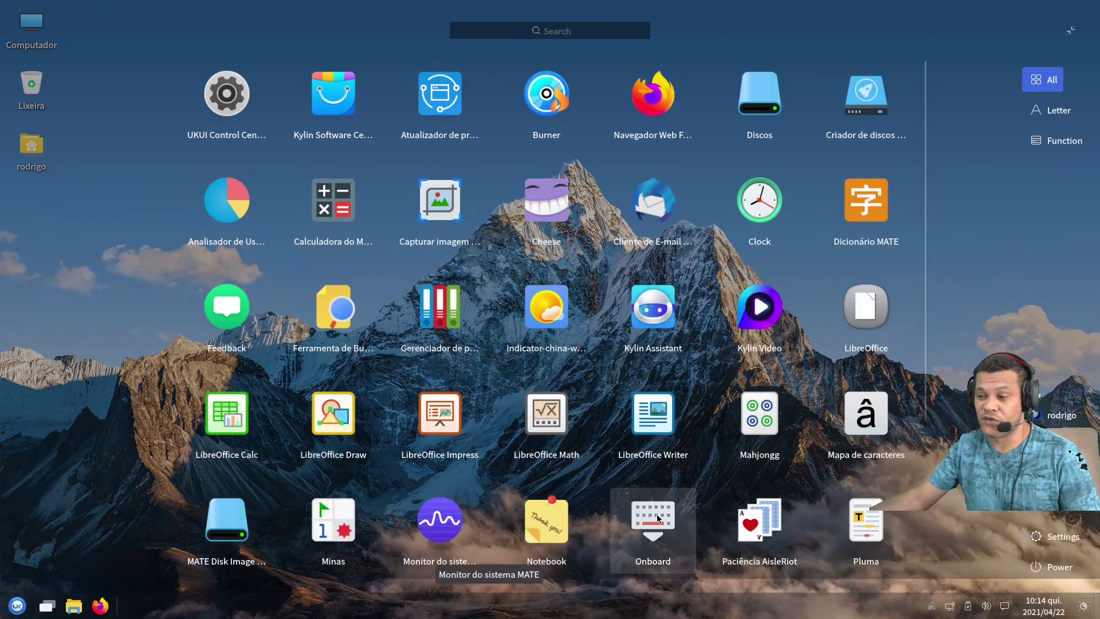
left_click(760, 321)
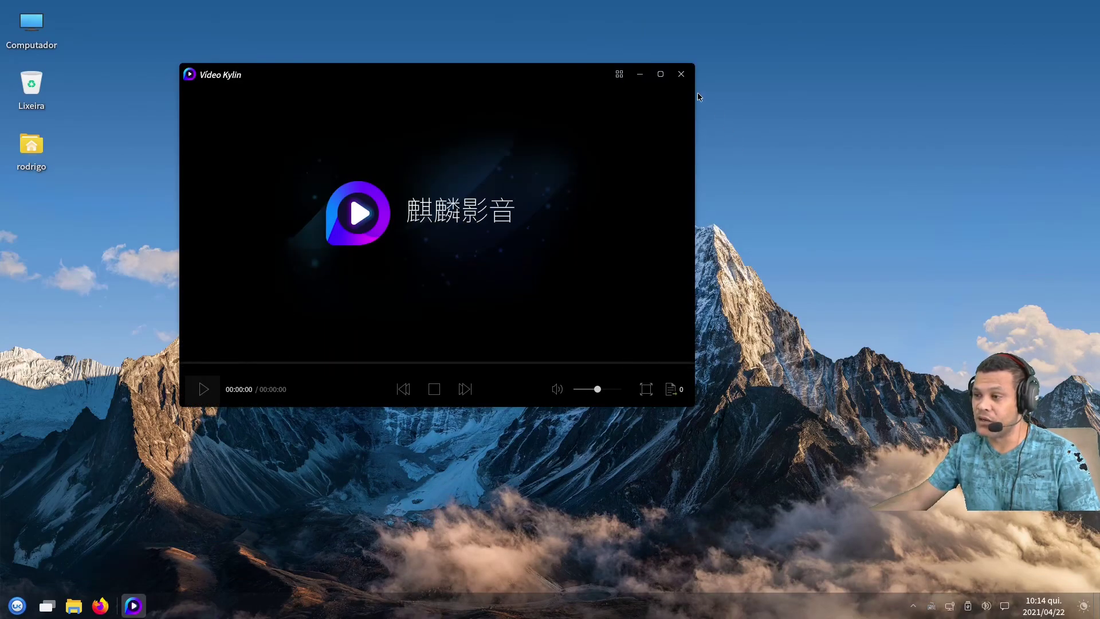
key("super")
scroll(507, 431, "down", 2)
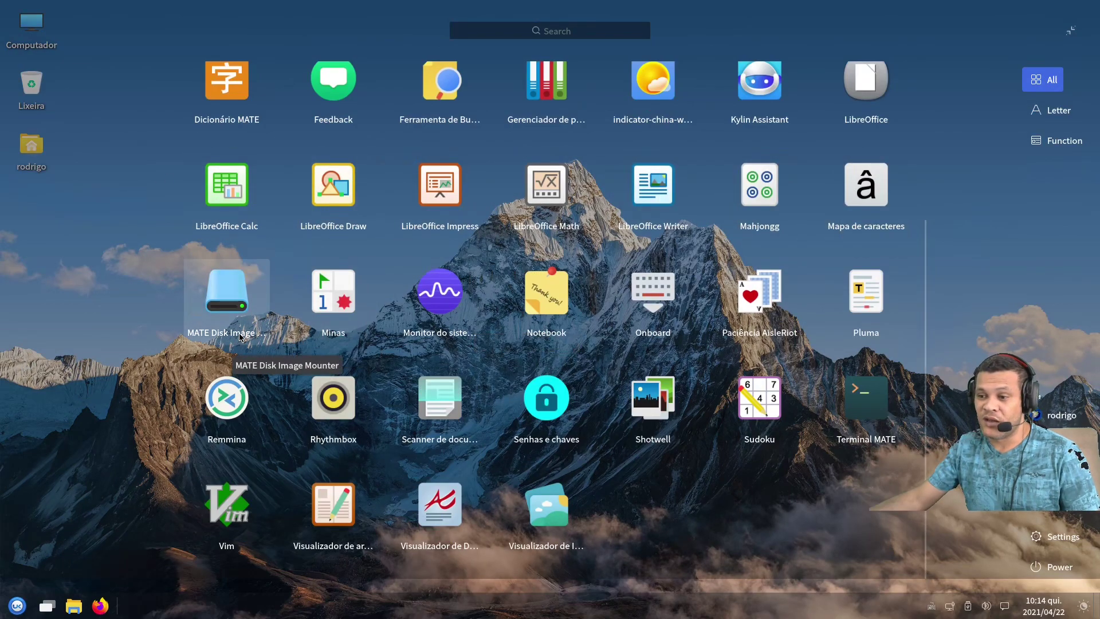
left_click(227, 298)
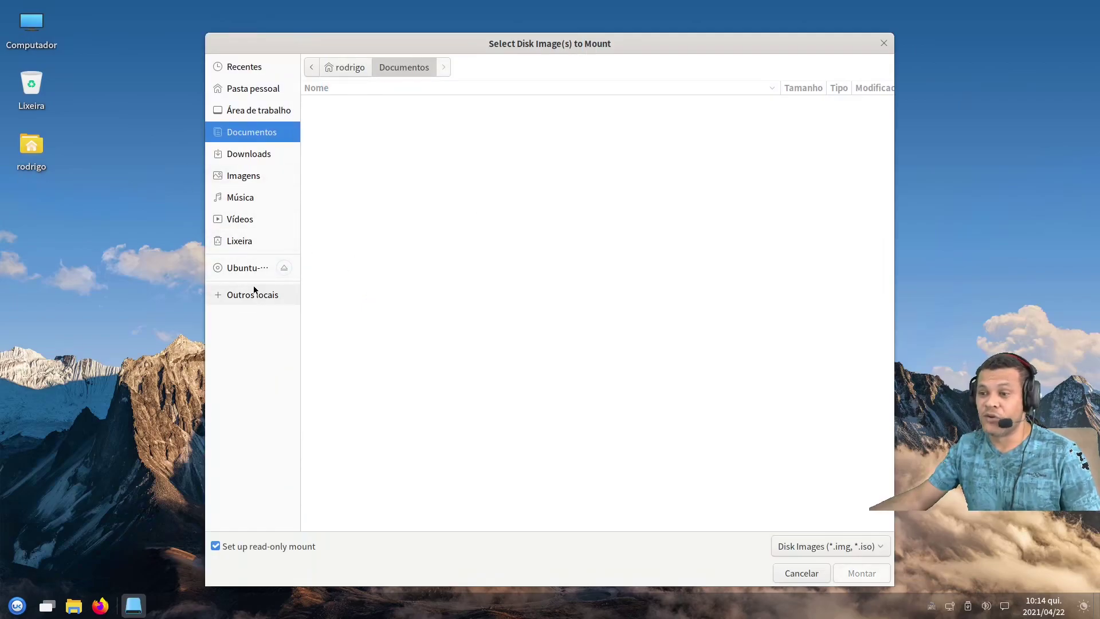
left_click(881, 47)
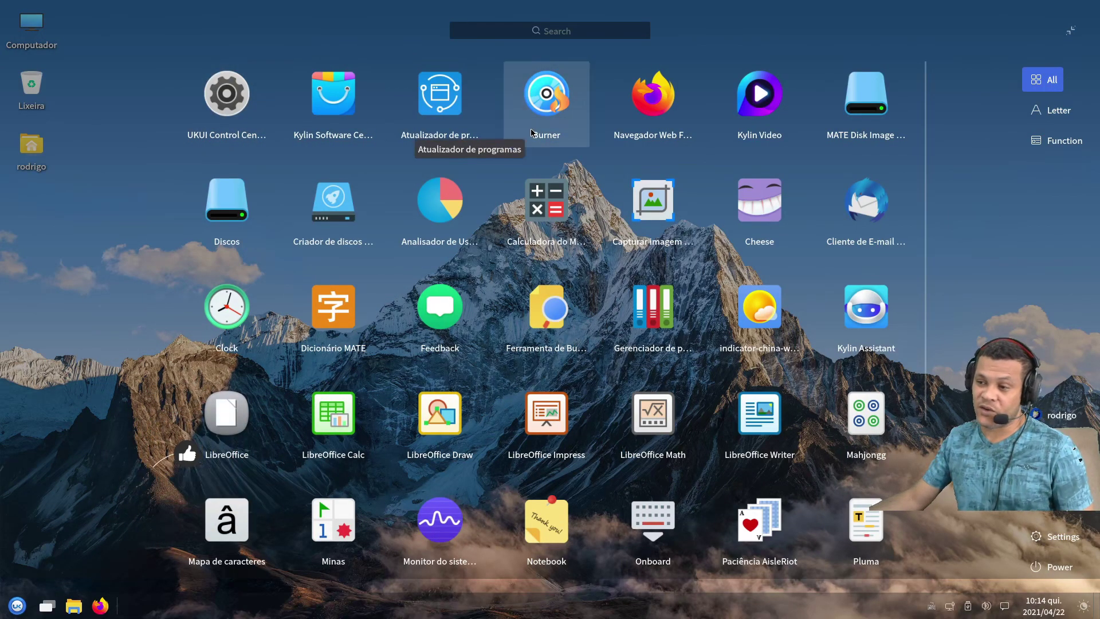
Launch Monitor do sistema and review its Sistema, Processos, Recursos and Sistemas de arquivos pages.
scroll(481, 380, "down", 2)
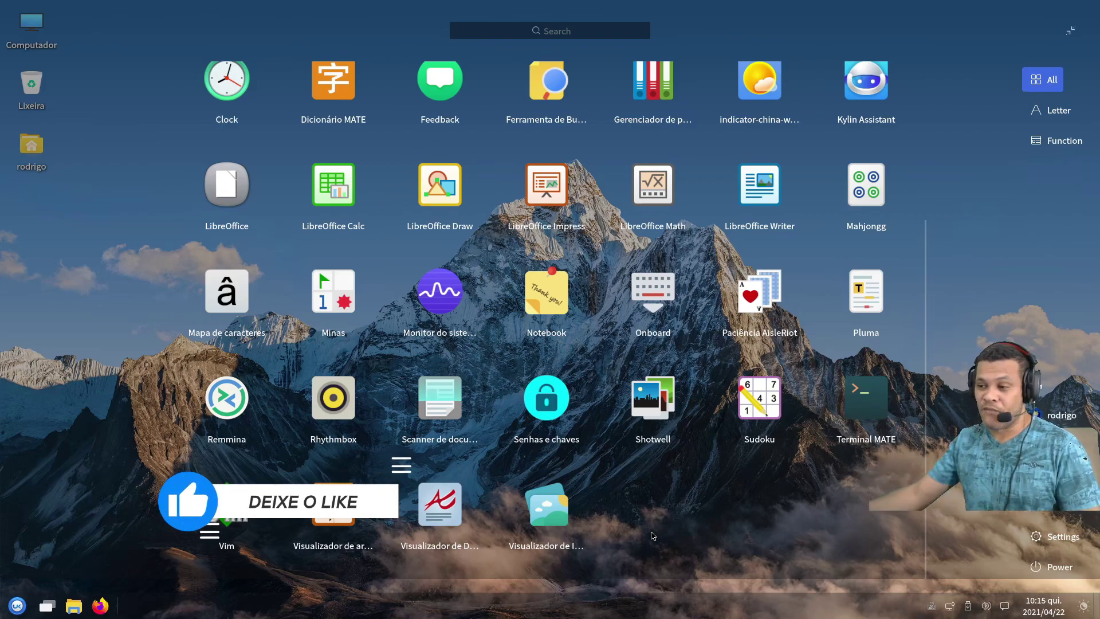
left_click(441, 295)
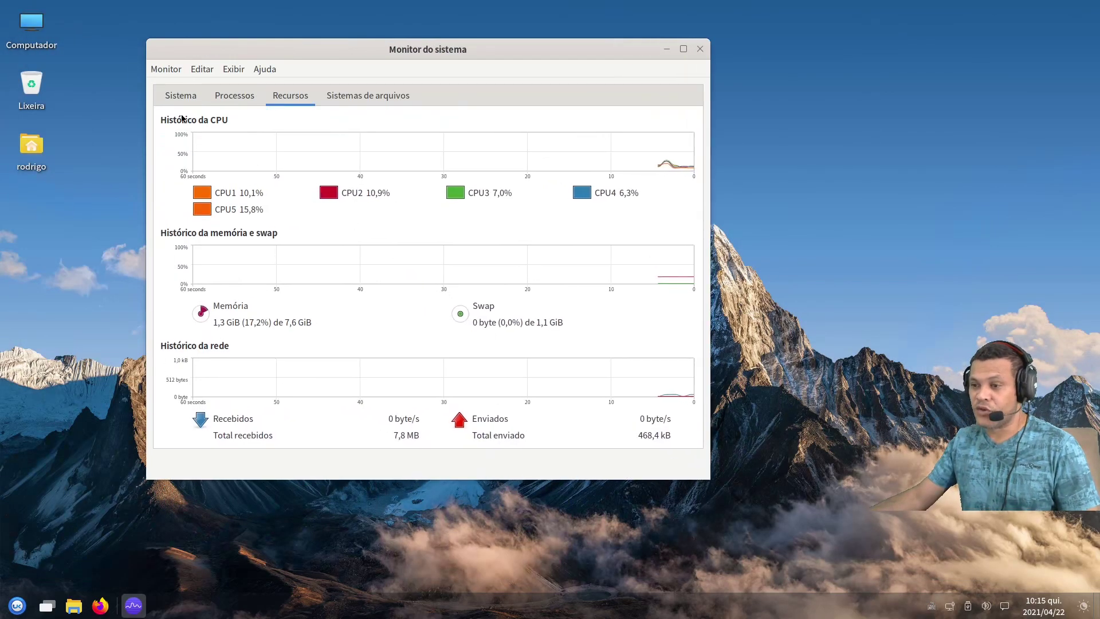
left_click(180, 98)
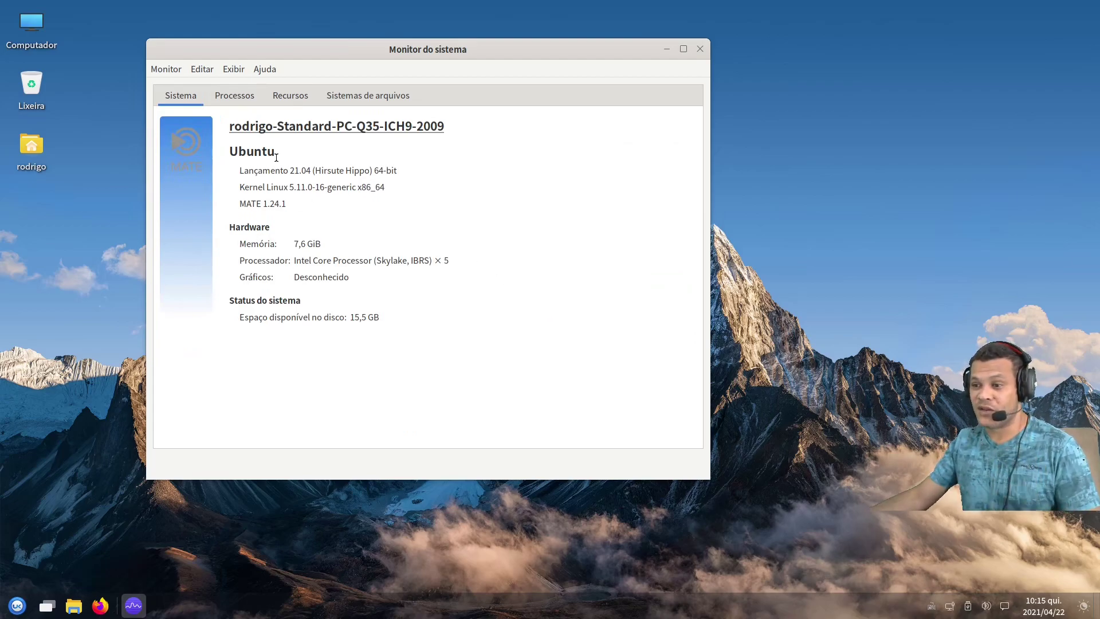
left_click(235, 98)
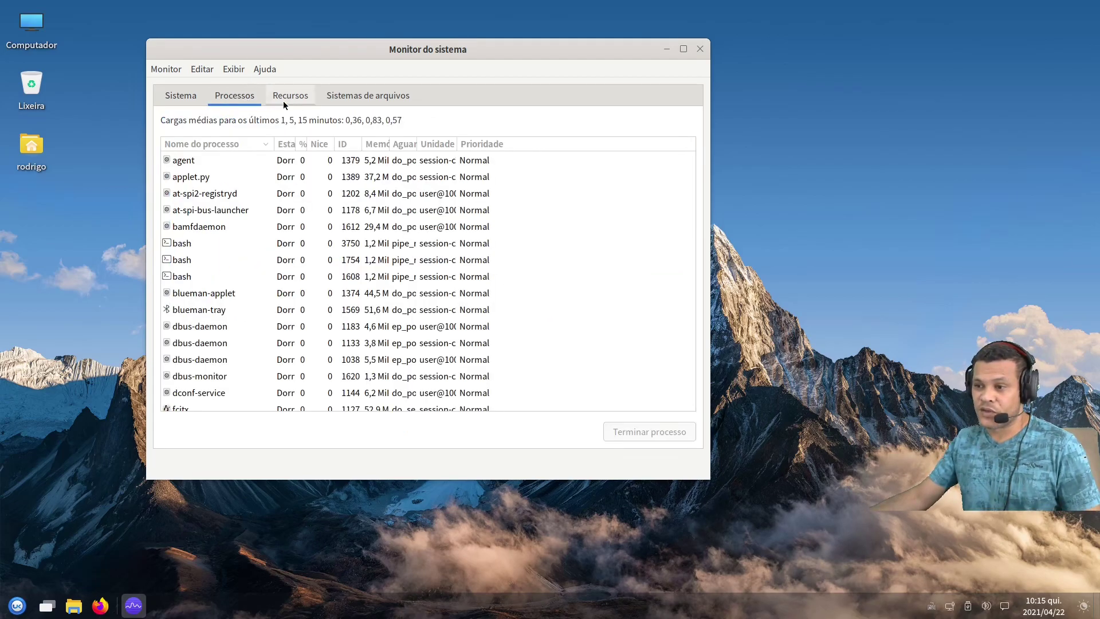
left_click(277, 101)
left_click(370, 98)
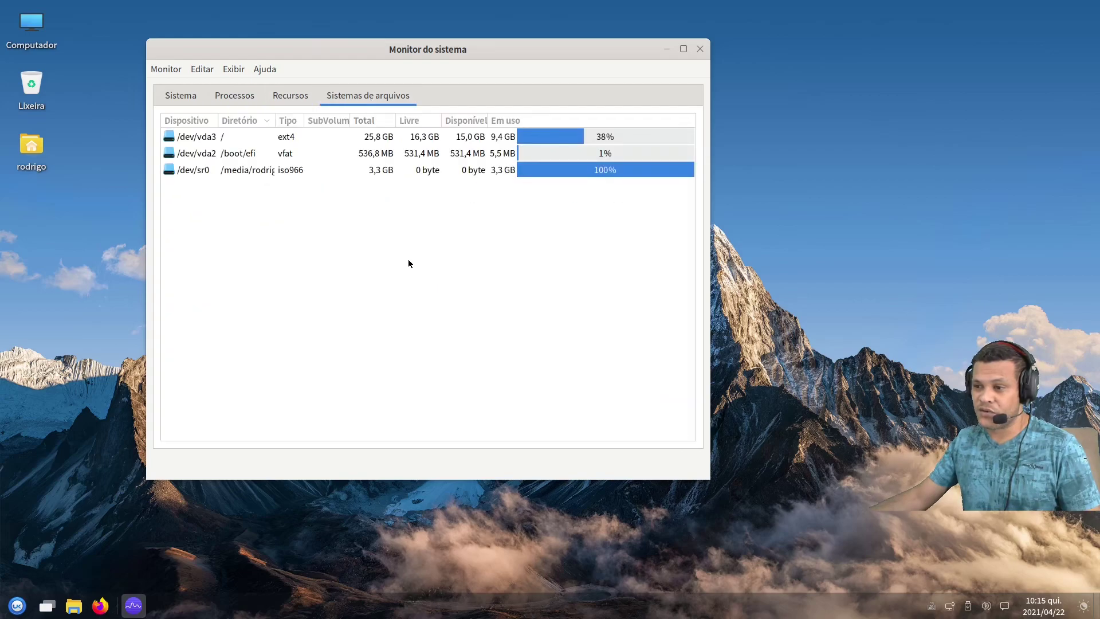
left_click(168, 97)
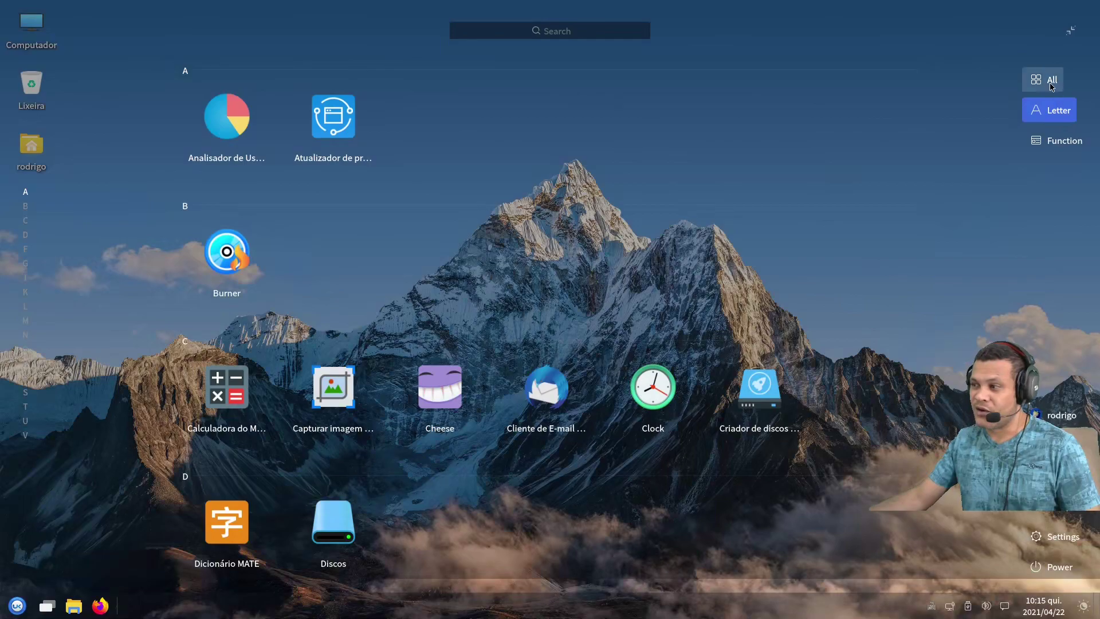
Compare the start menu's All view with its alphabetical Letter view and browse the lettered application groups.
left_click(1050, 81)
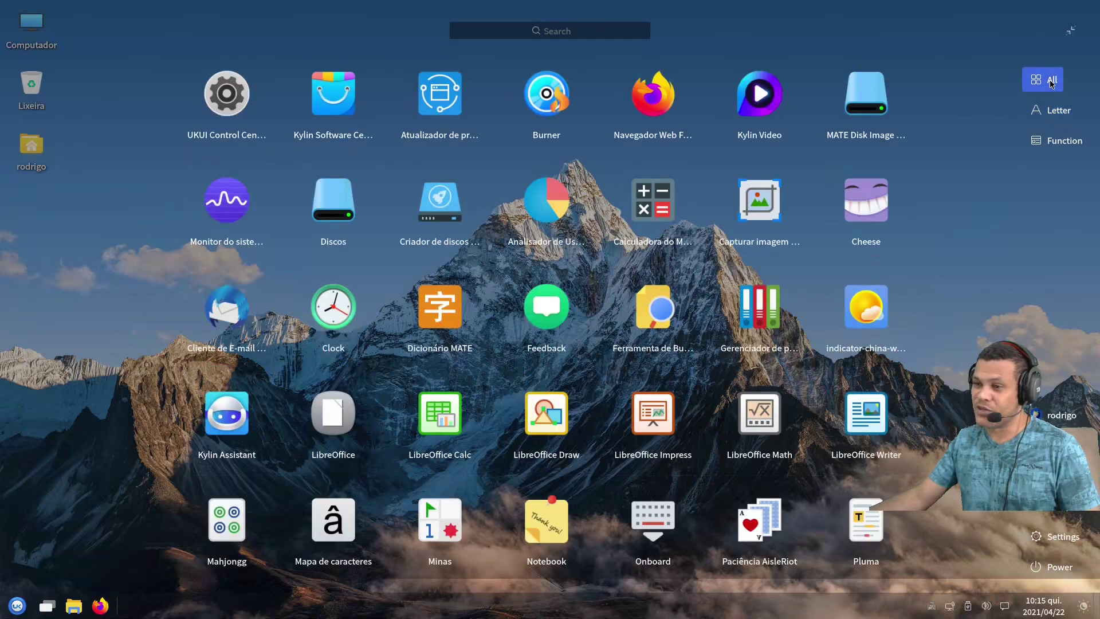
left_click(1050, 110)
scroll(359, 335, "down", 3)
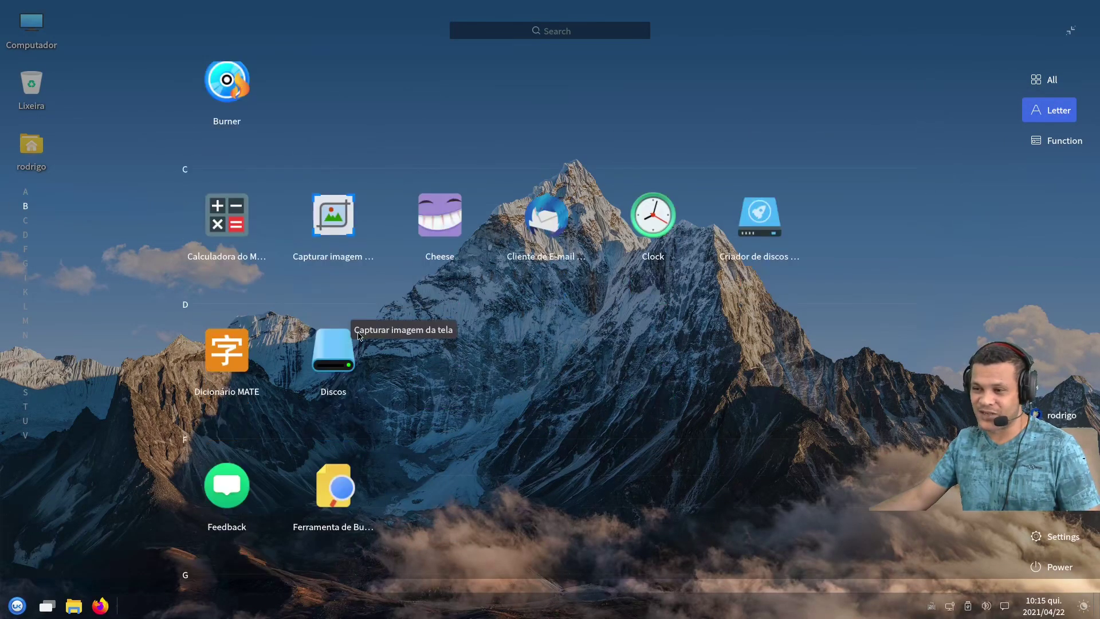
scroll(395, 367, "down", 2)
scroll(404, 377, "down", 3)
scroll(404, 377, "up", 5)
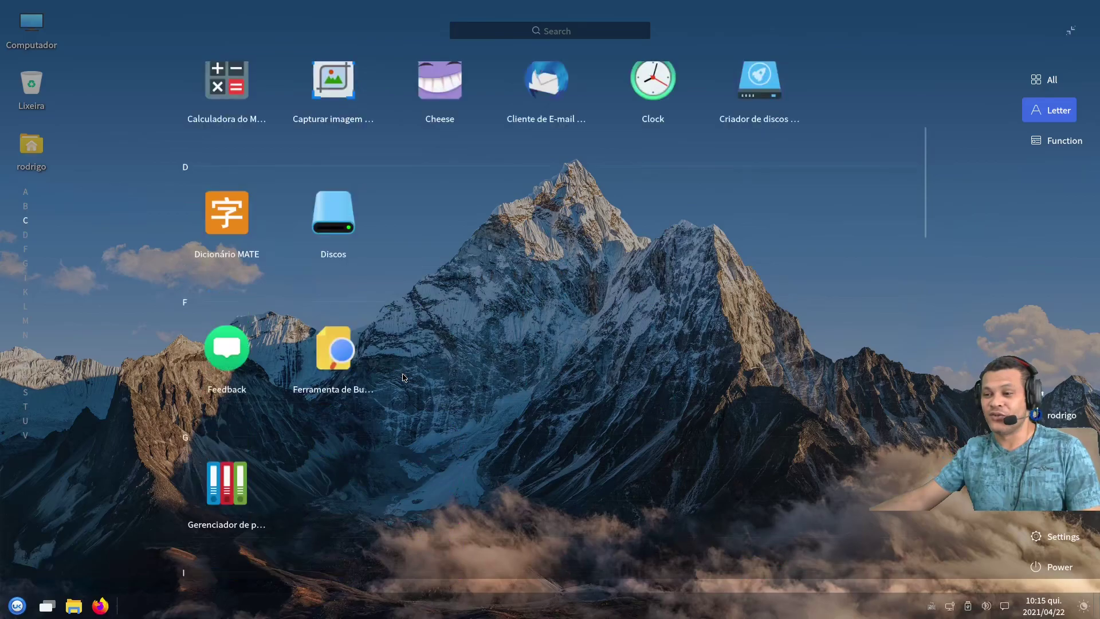
Browse the applications grouped by Function, shrink the start menu to its compact layout, and close it.
left_click(1045, 142)
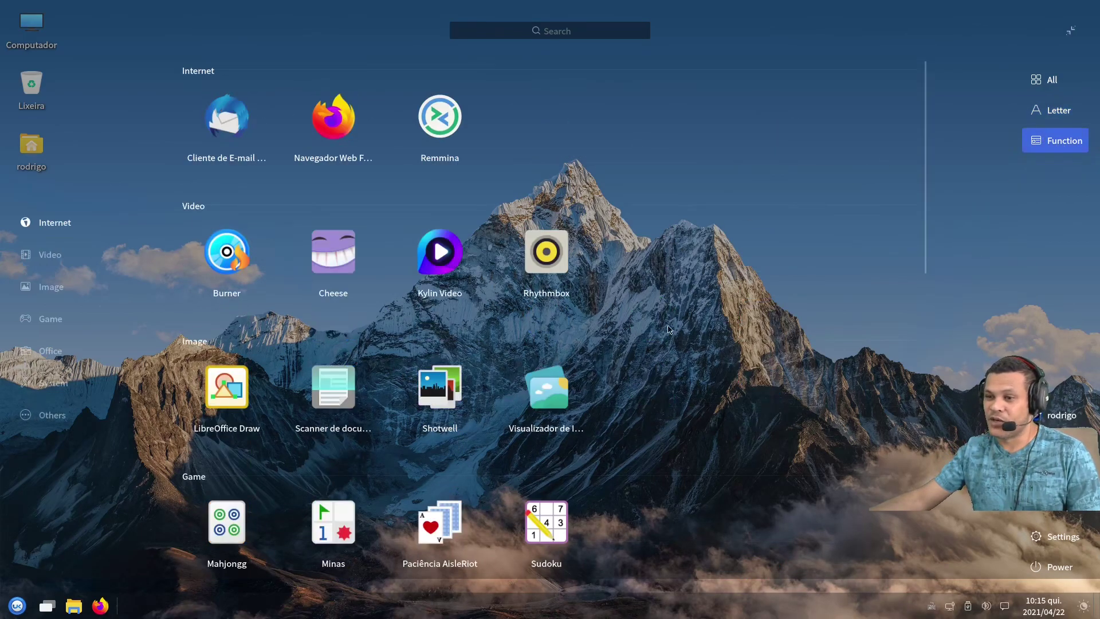
scroll(605, 391, "down", 3)
scroll(605, 391, "down", 5)
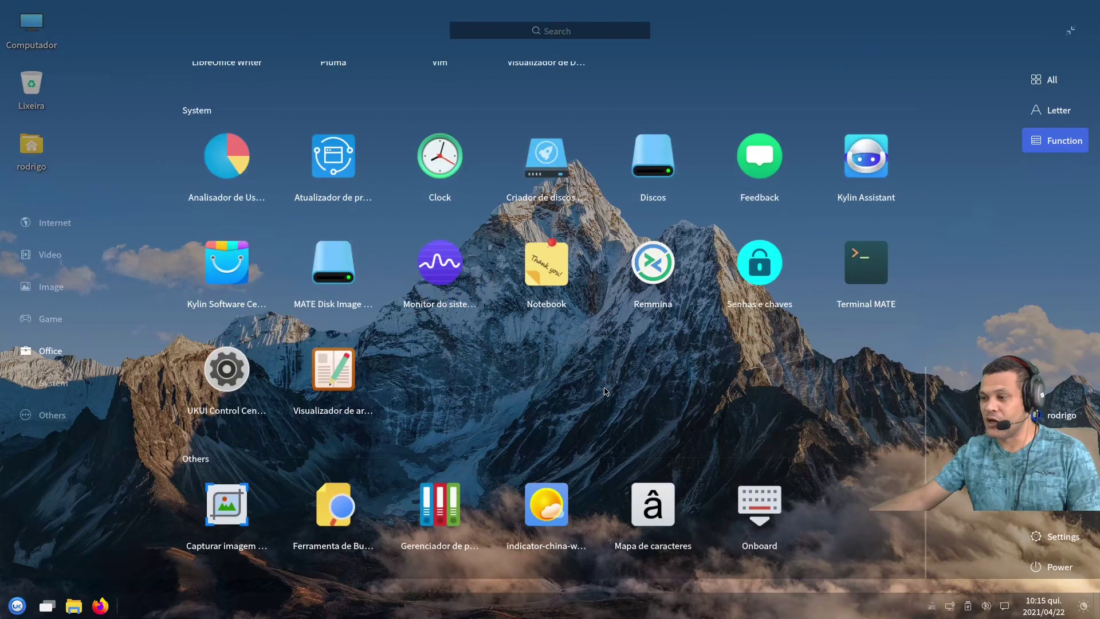
left_click(1071, 30)
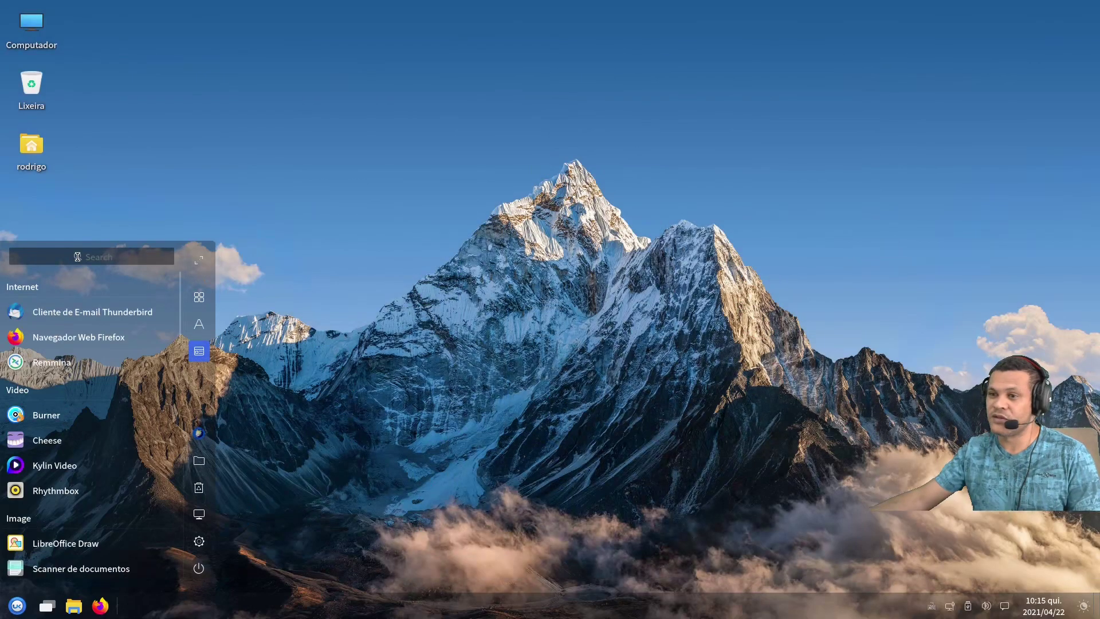
left_click(549, 383)
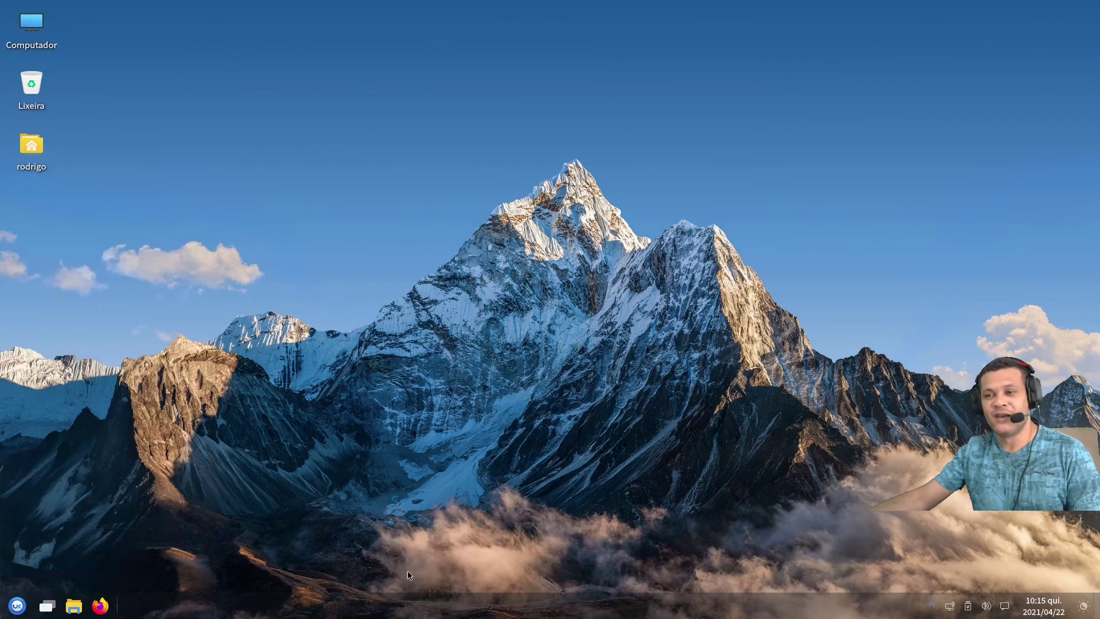
Open the home folder in the file manager and maximize its window.
left_click(74, 607)
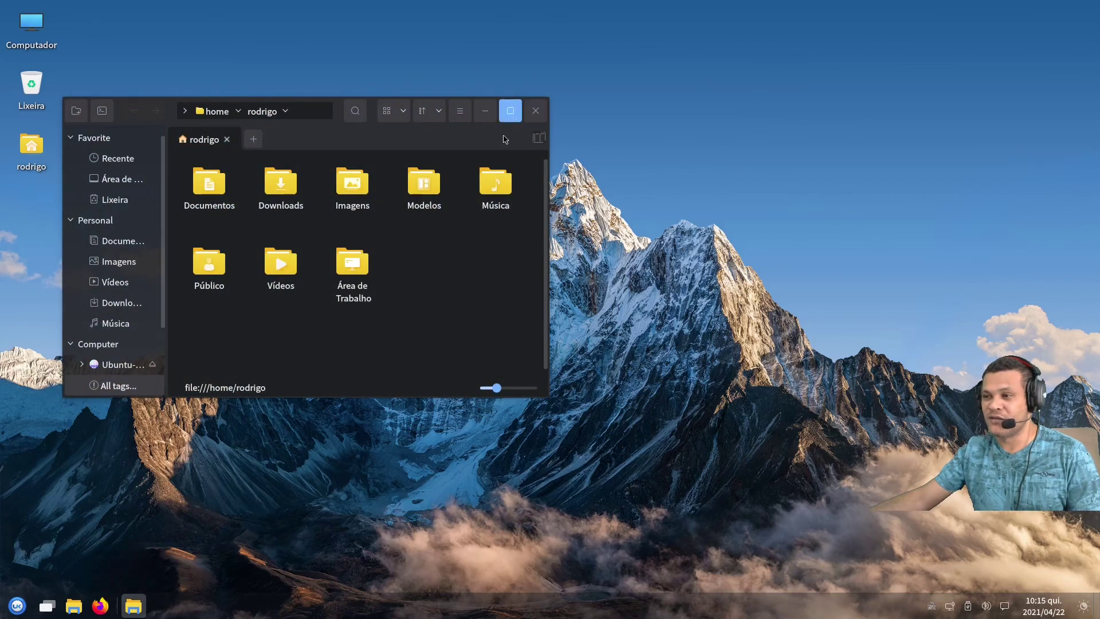
left_click(510, 111)
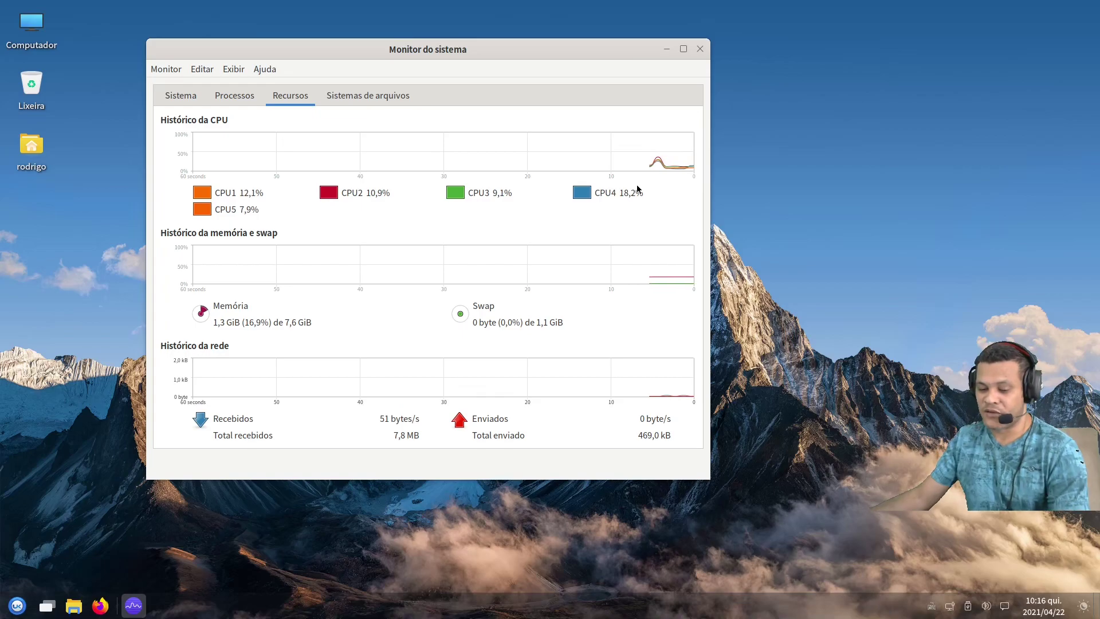
Open a terminal and check the kernel version with uname -r.
key("ctrl+alt+t")
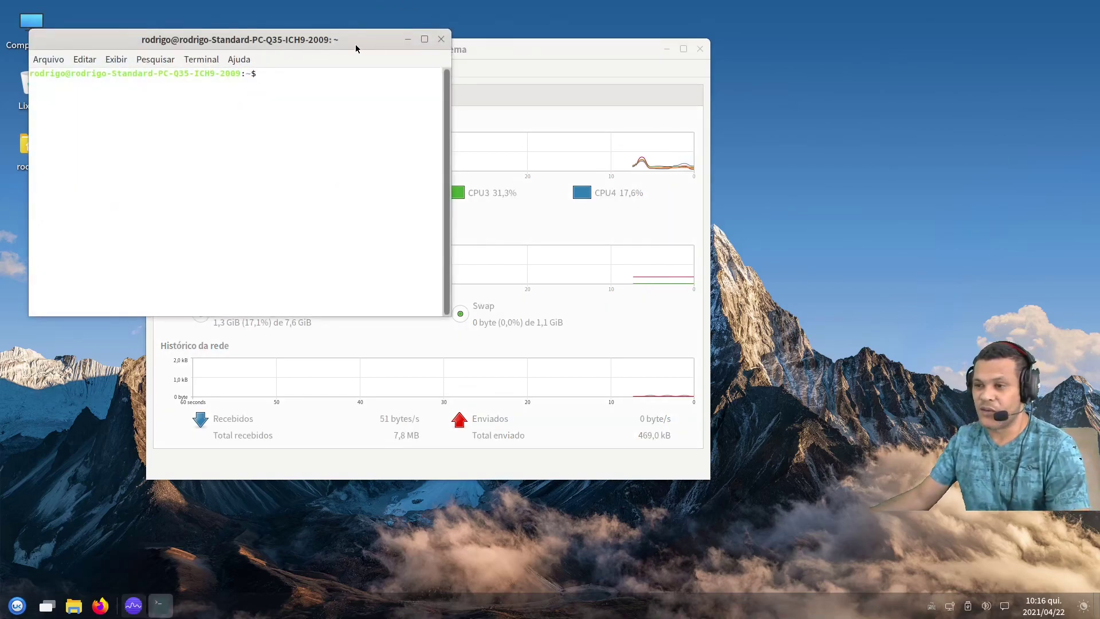
type("uname -")
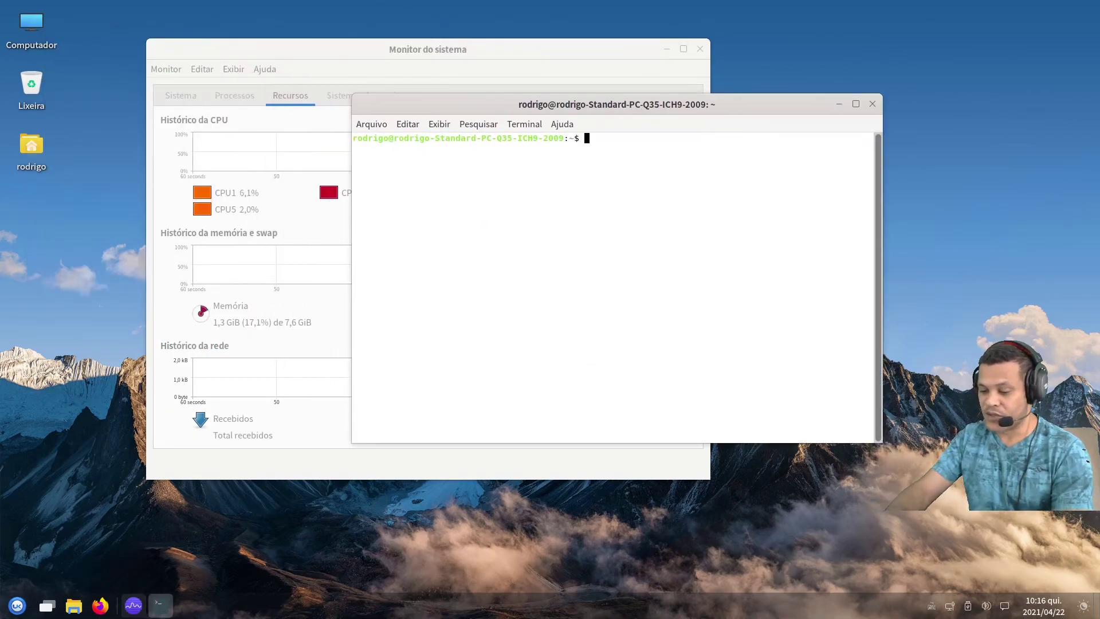
type("r")
key("Return")
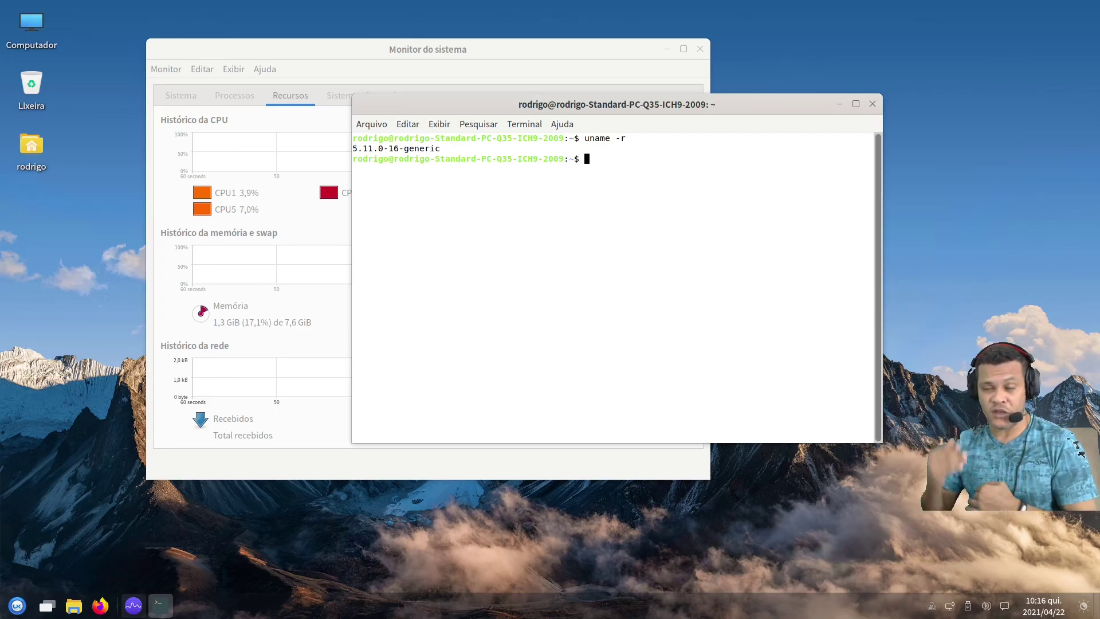
Run lsb_release -a in the terminal, highlight the distribution details in the output, and close the terminal.
type("lsb_release -a")
key("Return")
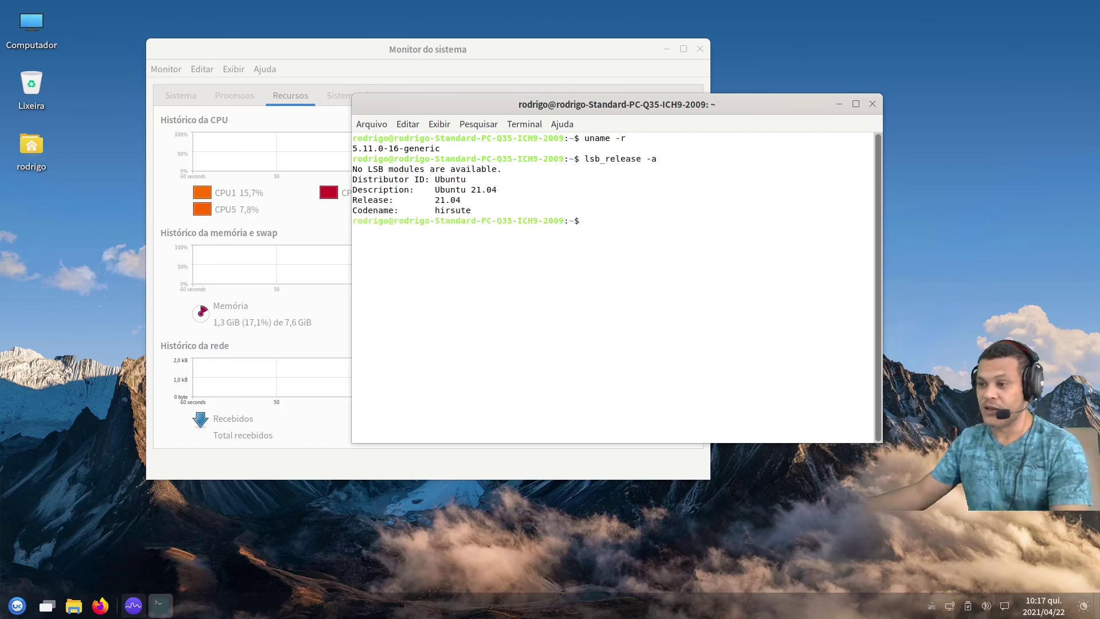
left_click_drag(431, 180, 503, 210)
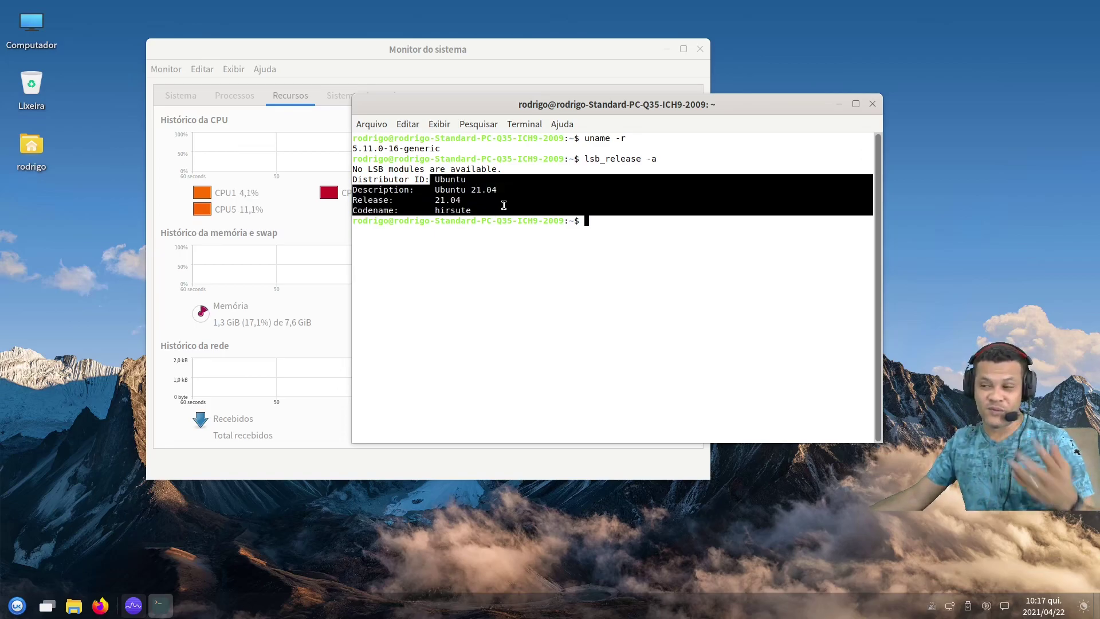
left_click_drag(440, 177, 582, 228)
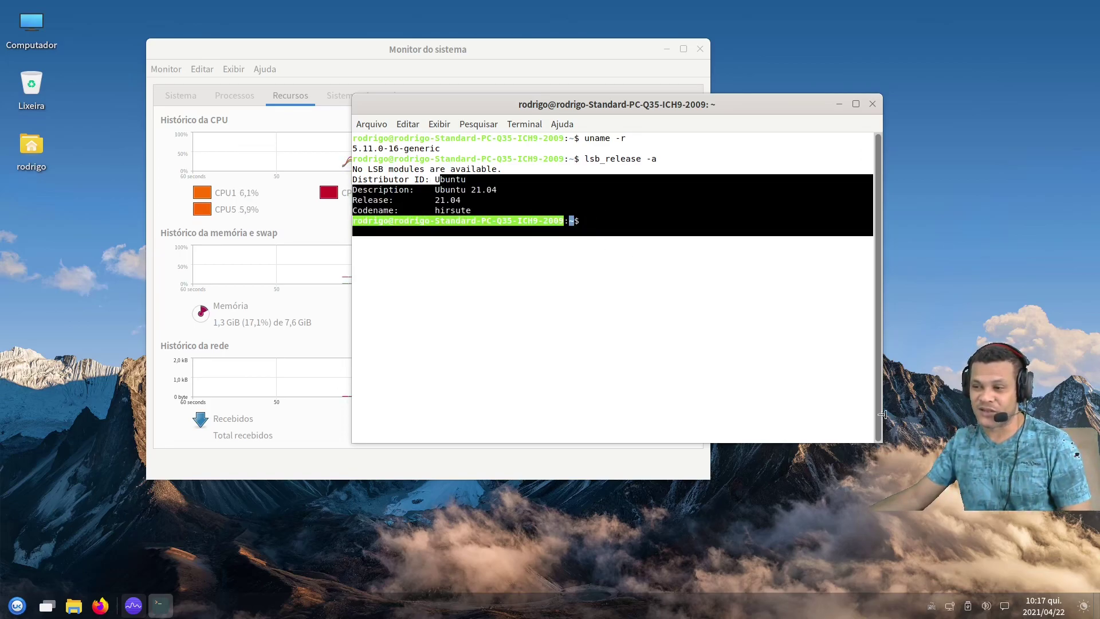
left_click(749, 341)
left_click(872, 104)
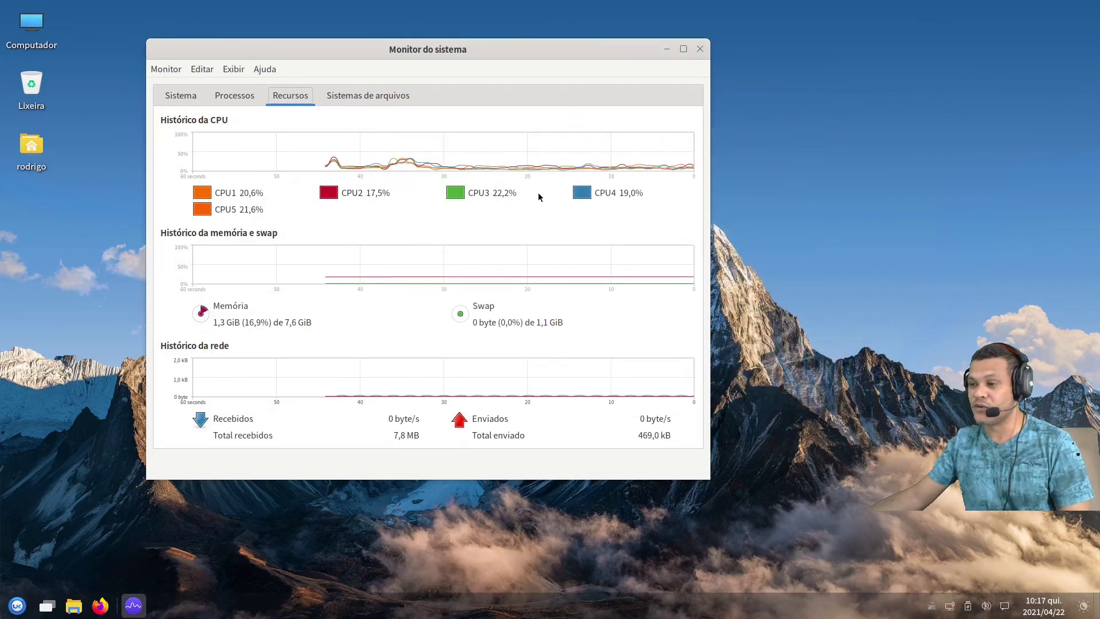
Reposition the system monitor window, check its Sistema page, and close the monitor.
left_click_drag(585, 49, 614, 43)
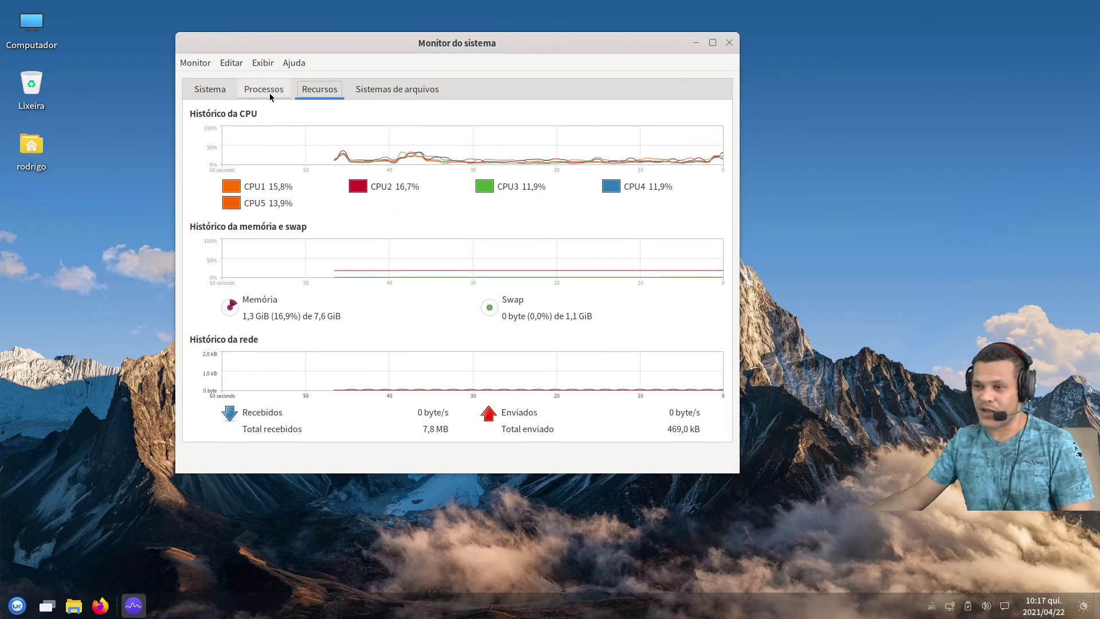
left_click(210, 88)
left_click(729, 43)
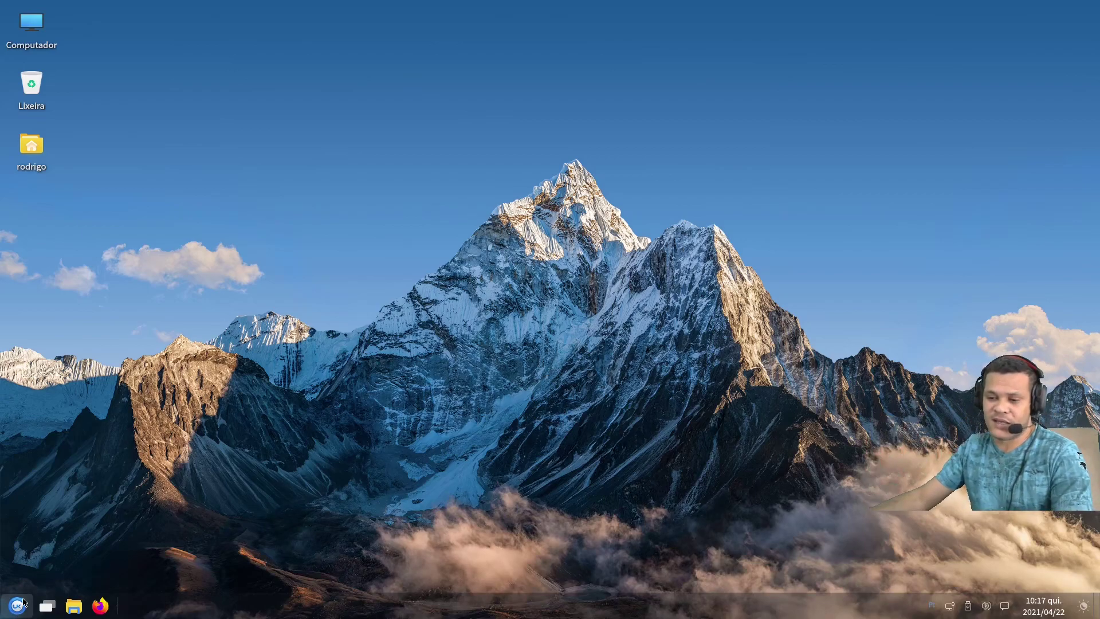
Switch to Espaço de trabalho 1 through the workspace overview, and reopen the overview briefly before returning to the desktop.
left_click(49, 607)
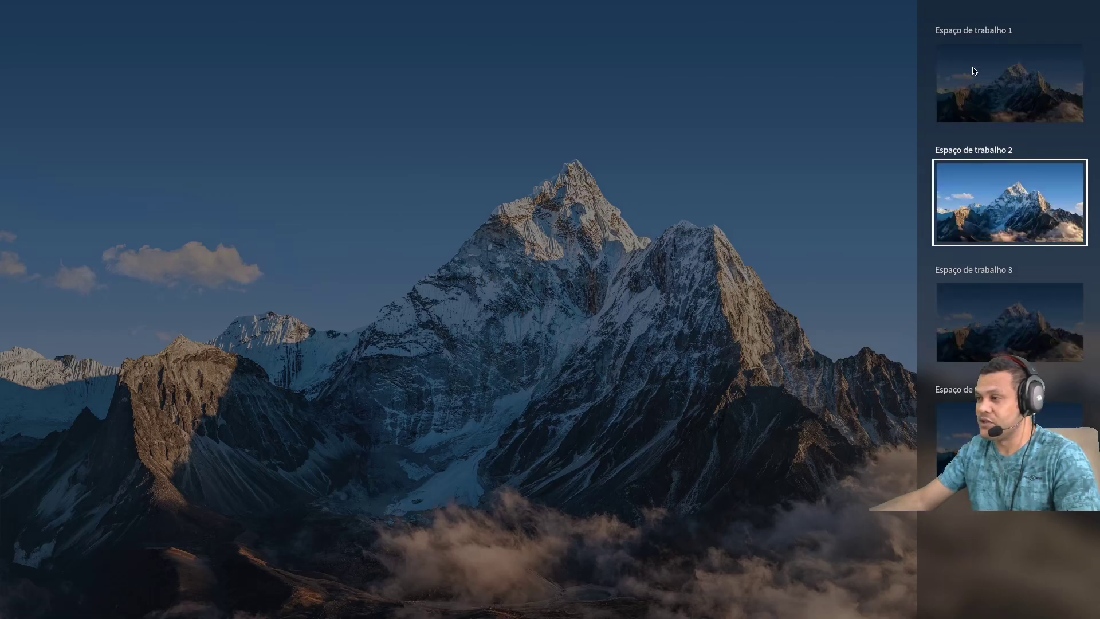
left_click(946, 120)
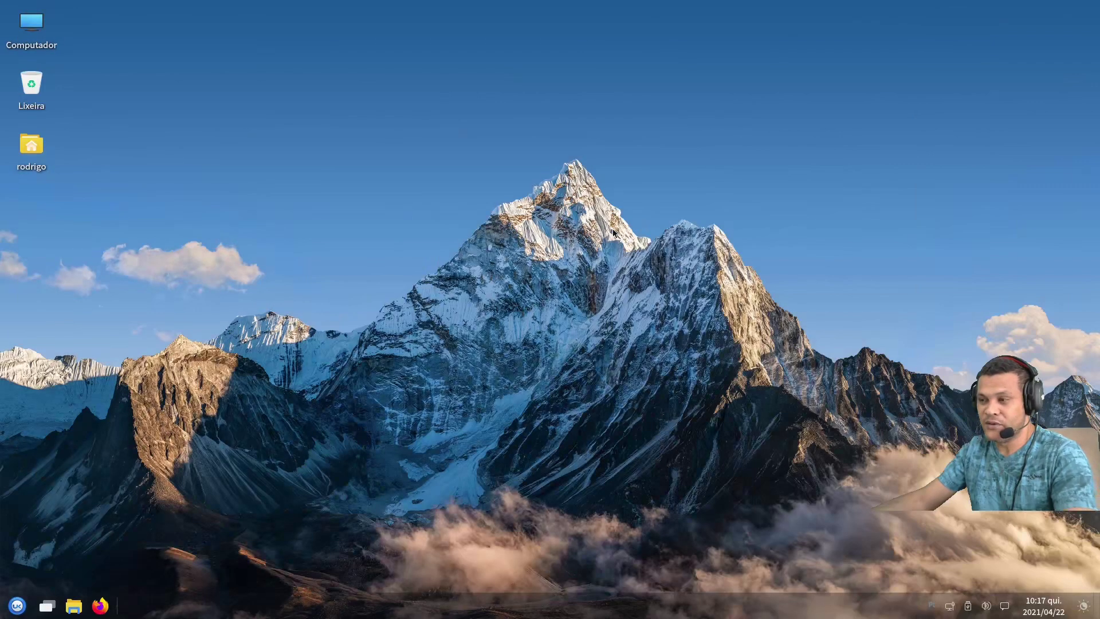
left_click(47, 606)
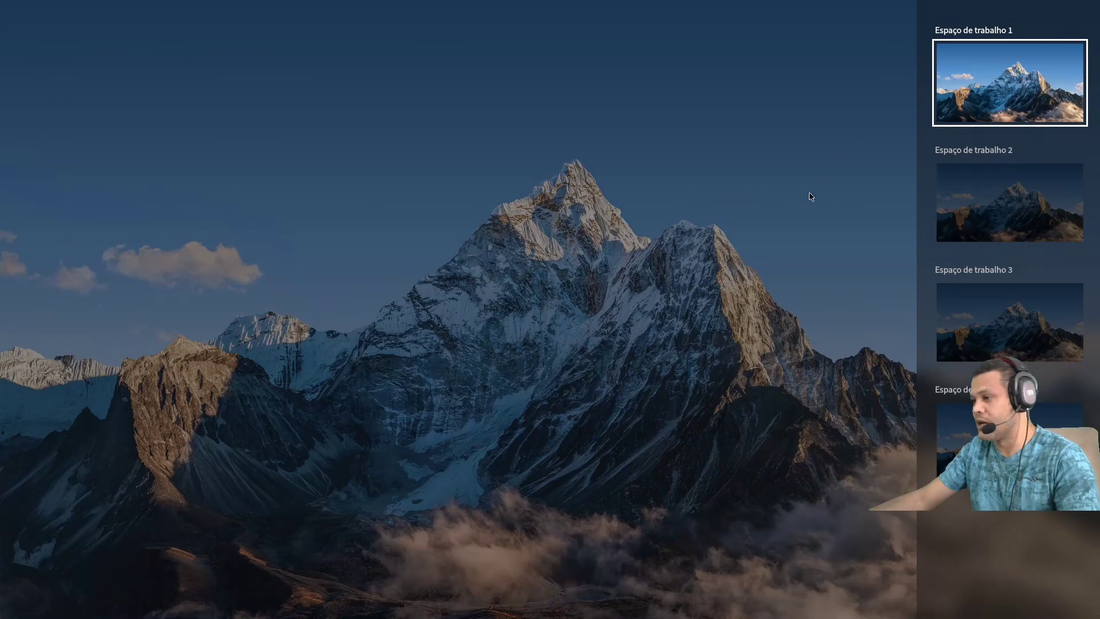
left_click(746, 229)
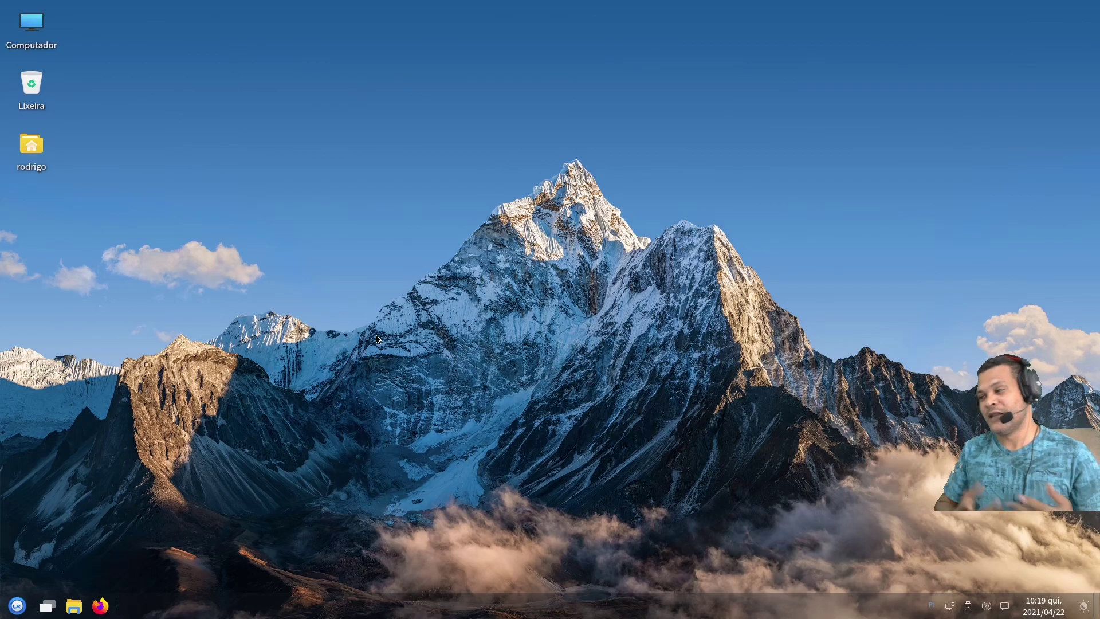
Open the start menu and compare its alphabetical, full application list and category views, finishing on the category view.
left_click(17, 605)
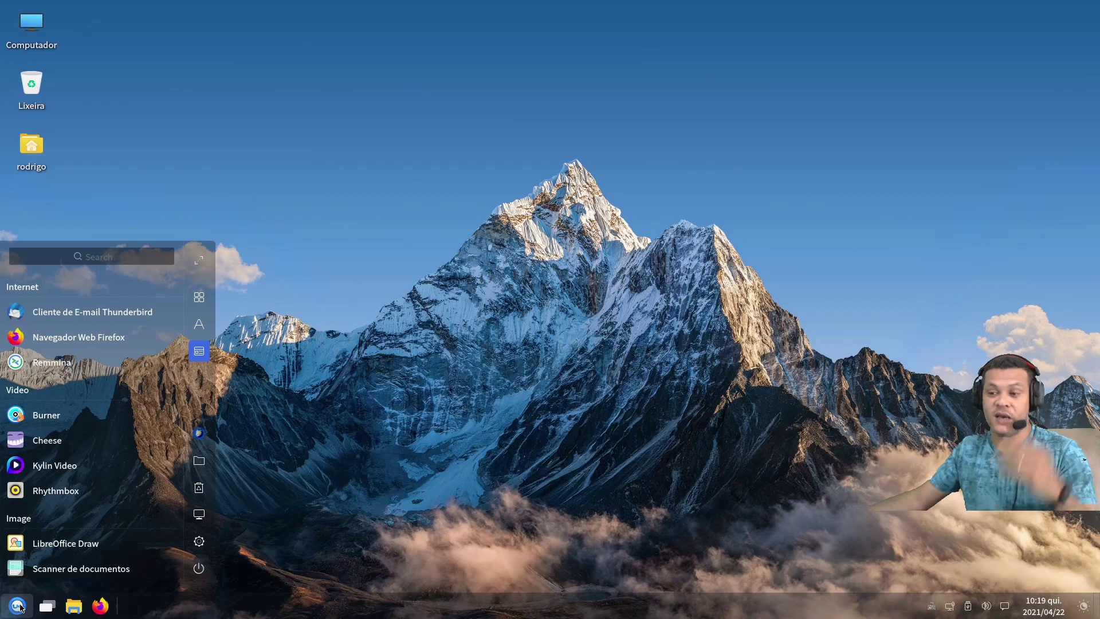
left_click(201, 325)
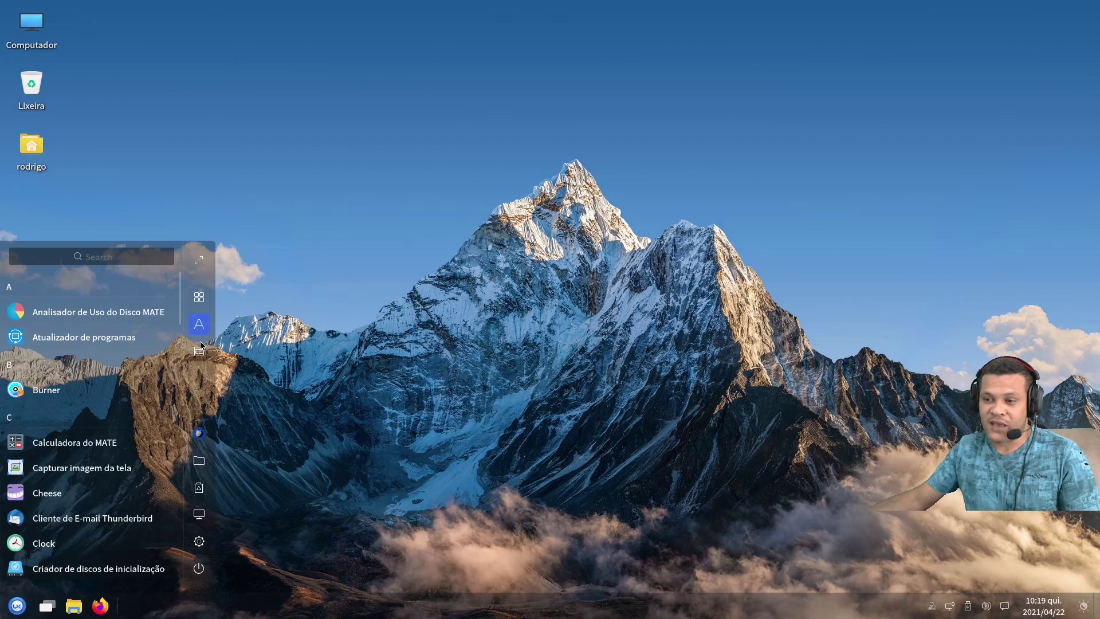
left_click(199, 351)
left_click(201, 298)
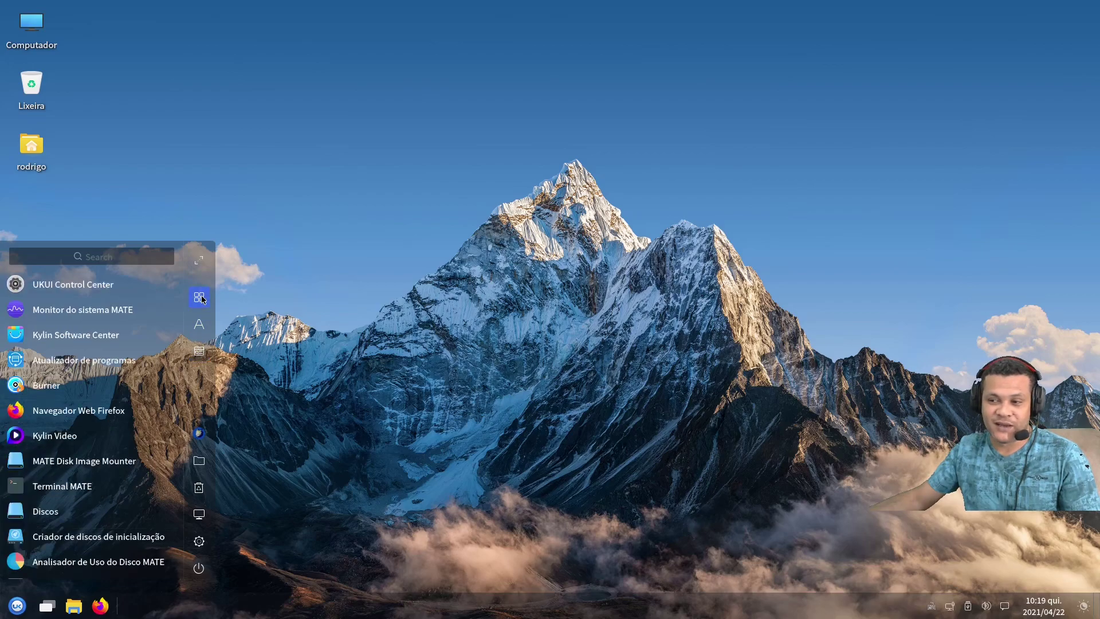
left_click(200, 325)
left_click(199, 351)
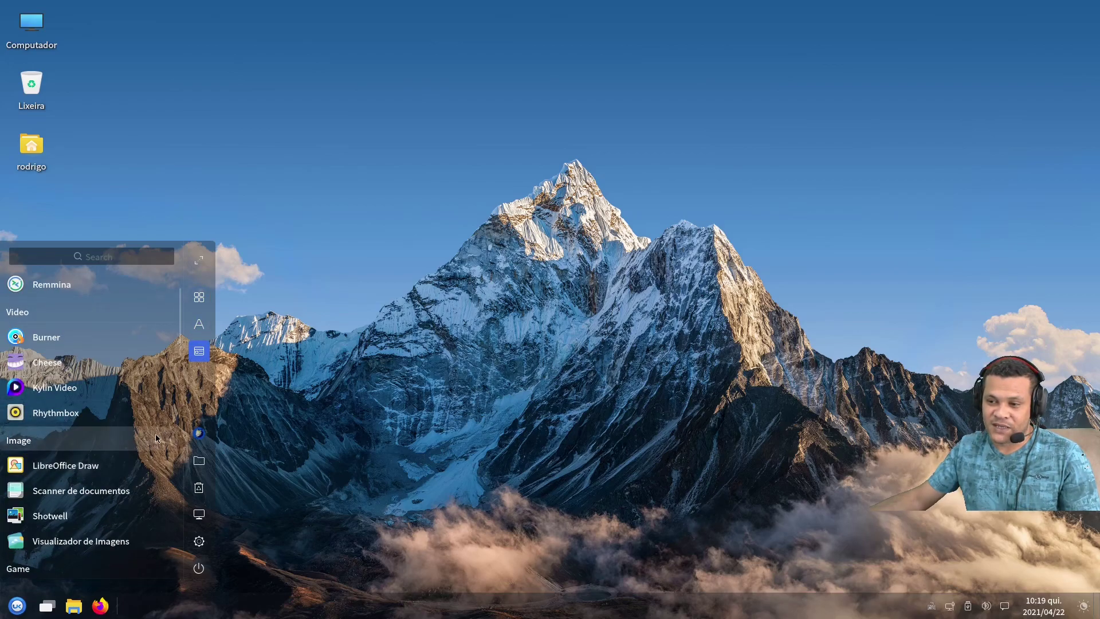
Open the settings from the start menu's account shortcut, view the Devices page maximized, return to the settings home page and close the window.
left_click(202, 436)
left_click(185, 190)
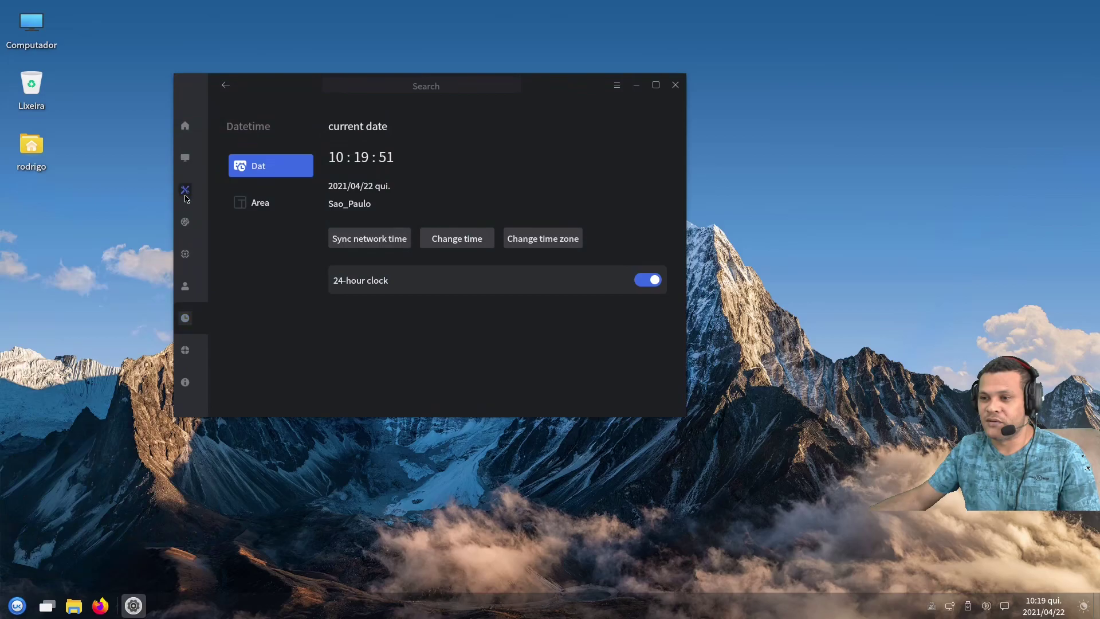
left_click(655, 85)
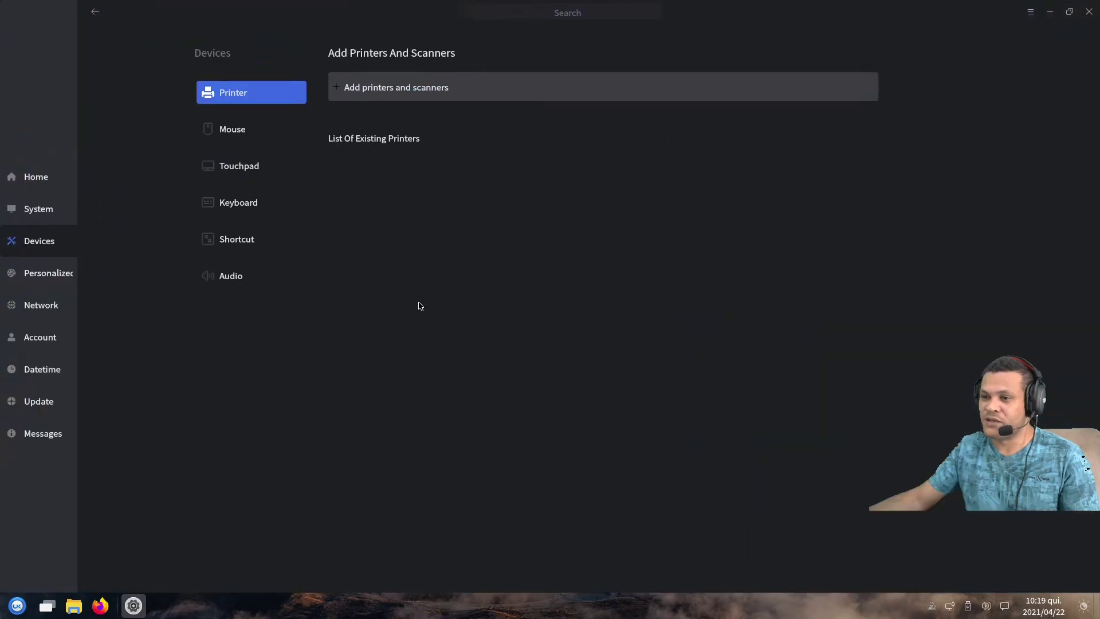
left_click(23, 179)
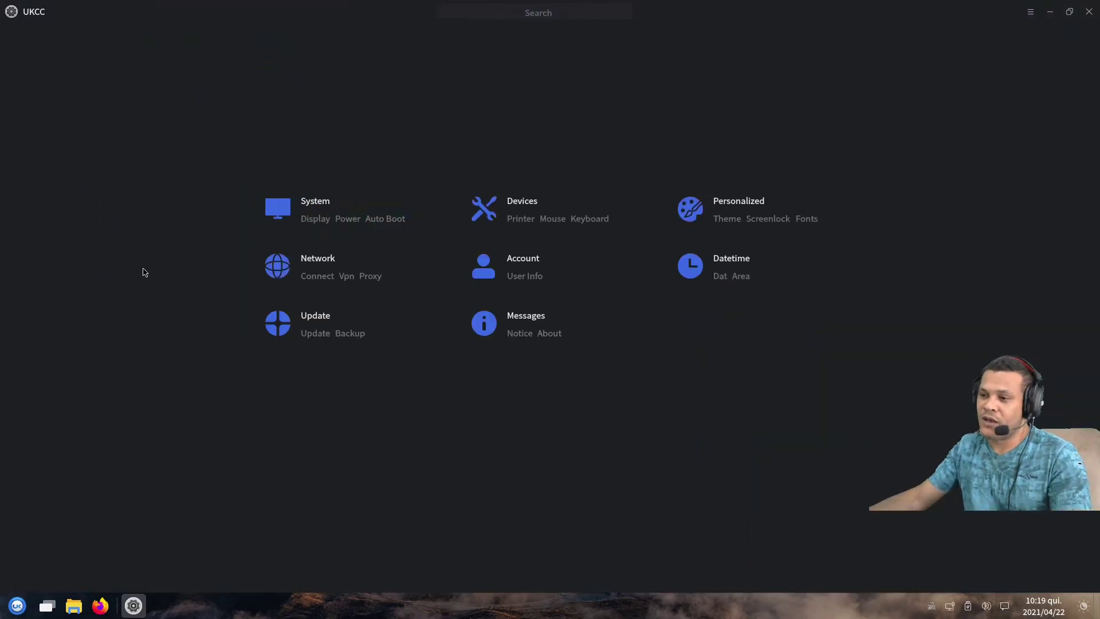
left_click(1089, 12)
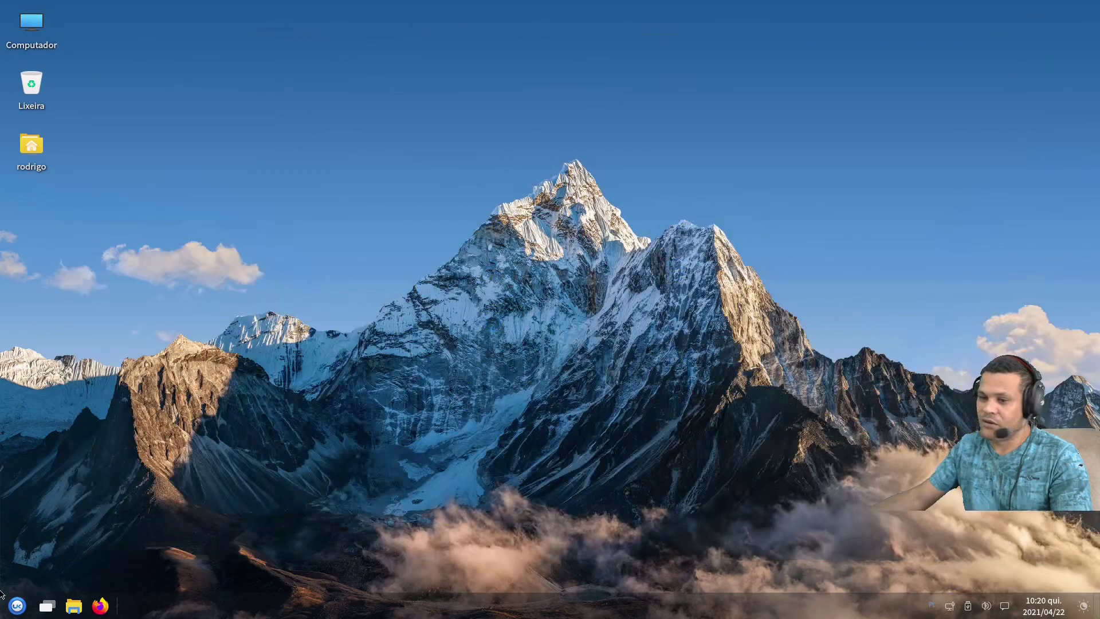
Open the file manager from the start menu's folder shortcut and close its window.
left_click(18, 606)
left_click(200, 465)
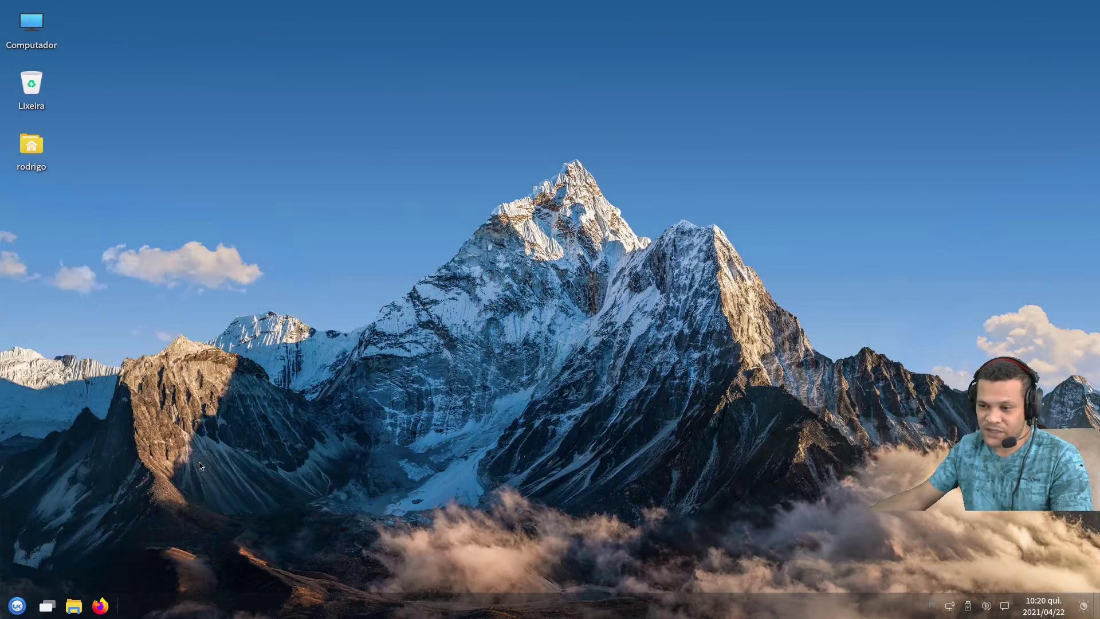
left_click(538, 112)
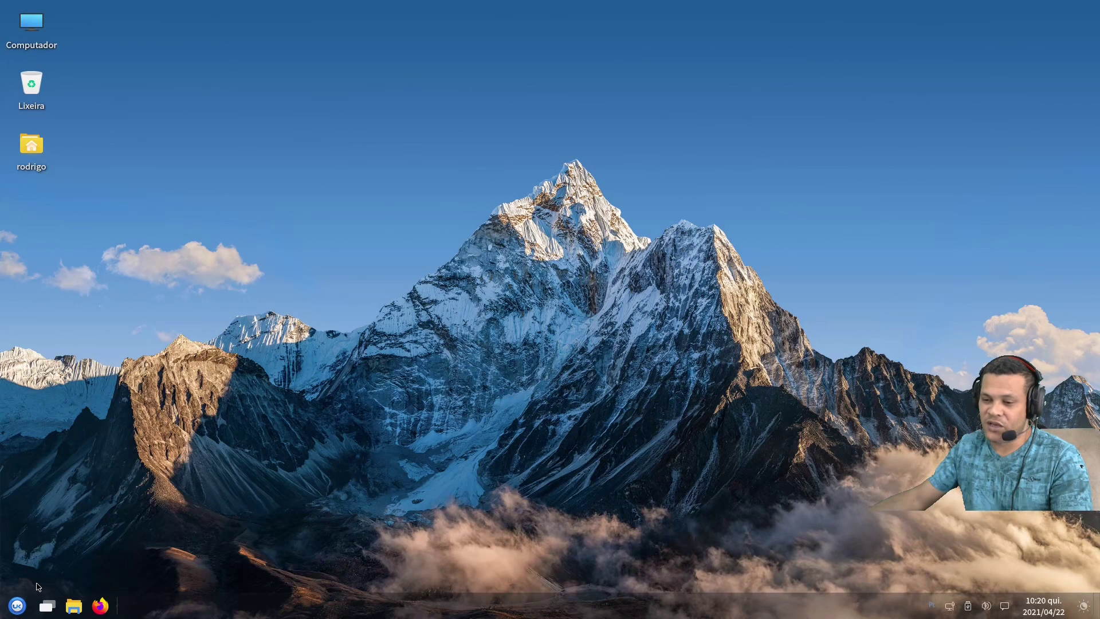
Open Personalize this list for the start menu's folder shortcut and reposition the settings window showing the Desktop page.
left_click(18, 604)
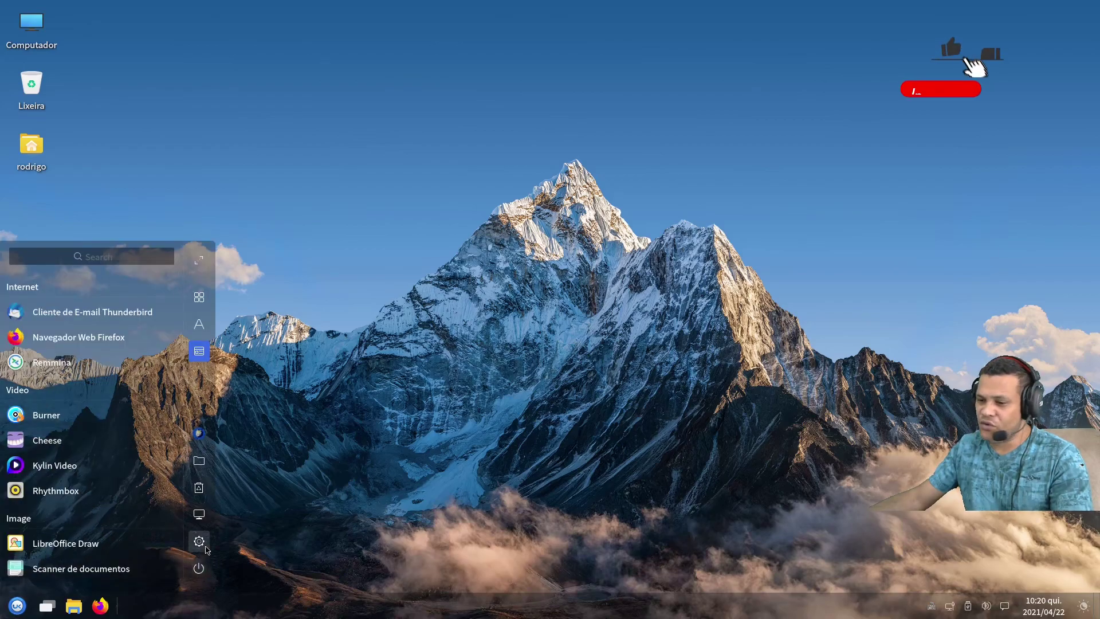
right_click(205, 460)
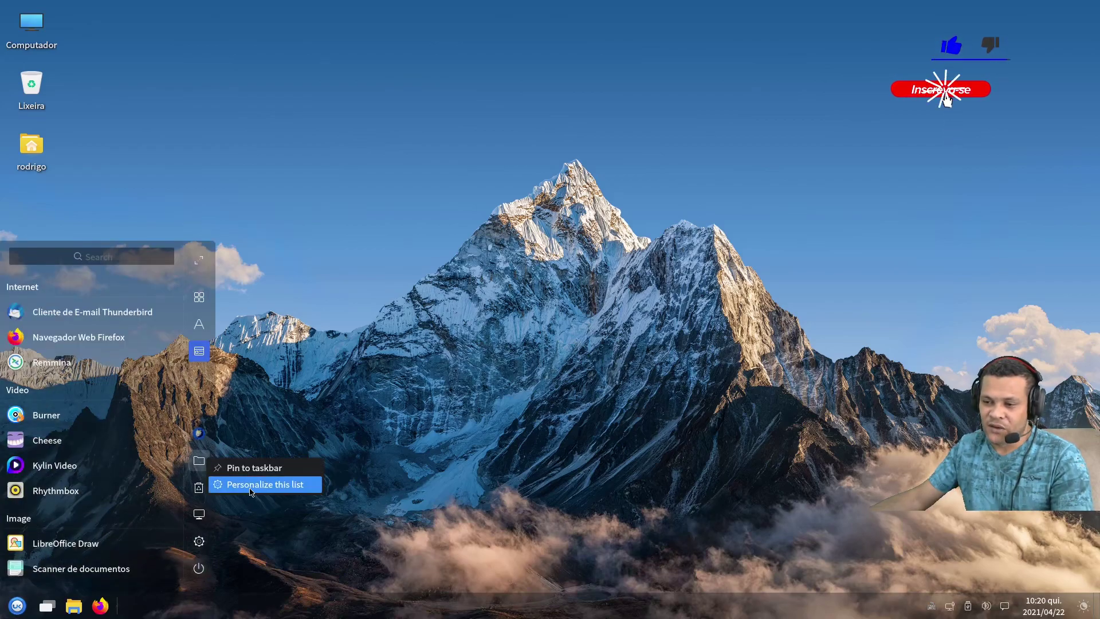
left_click(259, 484)
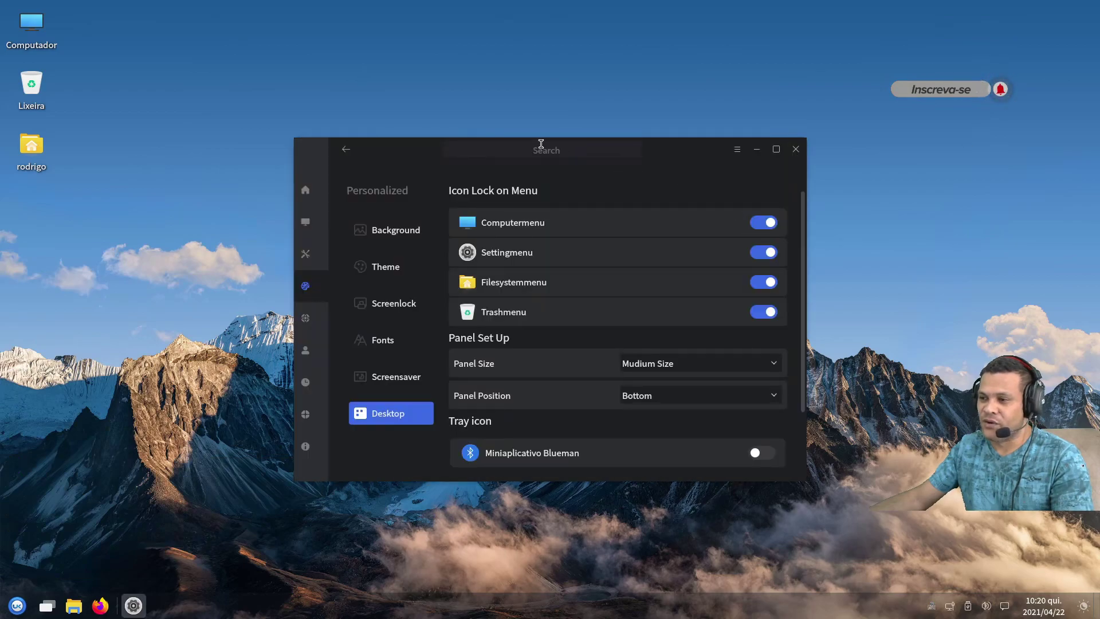
left_click_drag(435, 150, 324, 68)
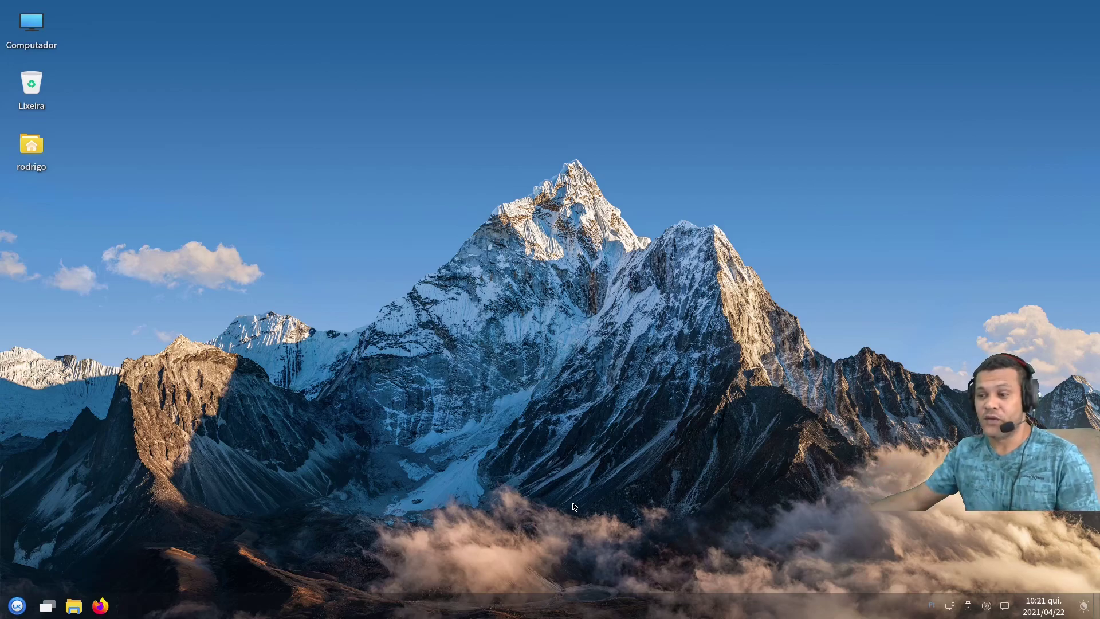
left_click(16, 606)
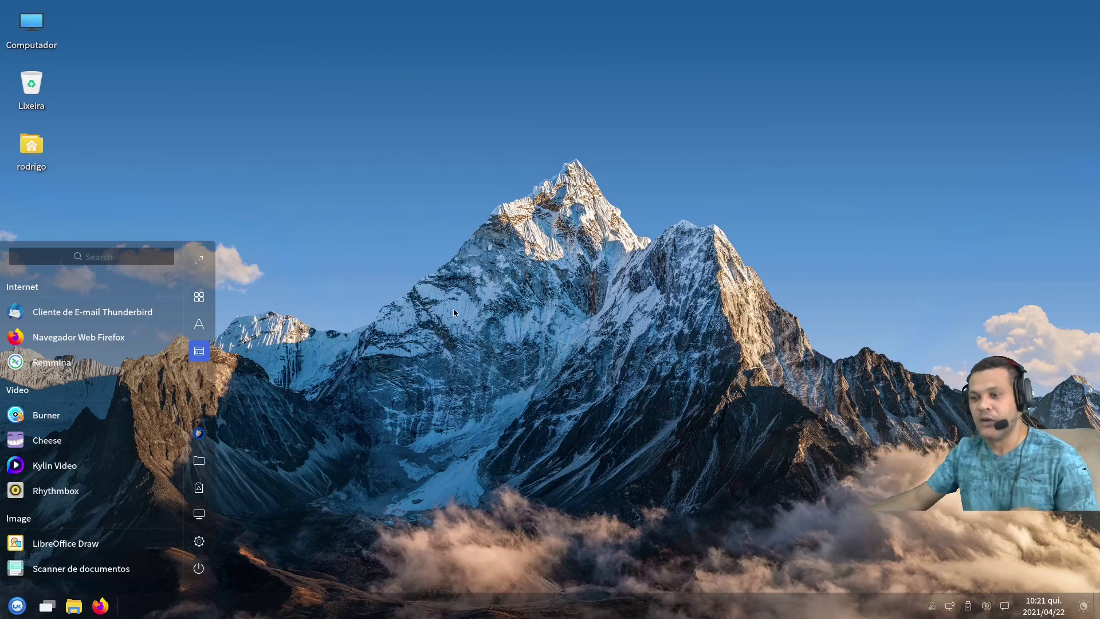
left_click(340, 268)
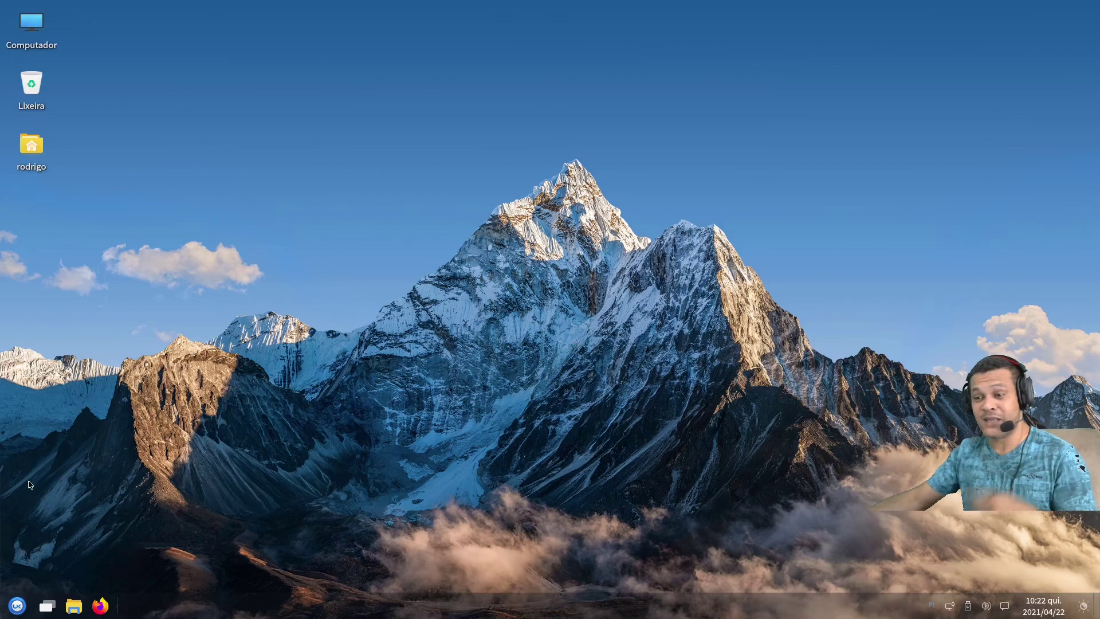
left_click(13, 611)
left_click(12, 612)
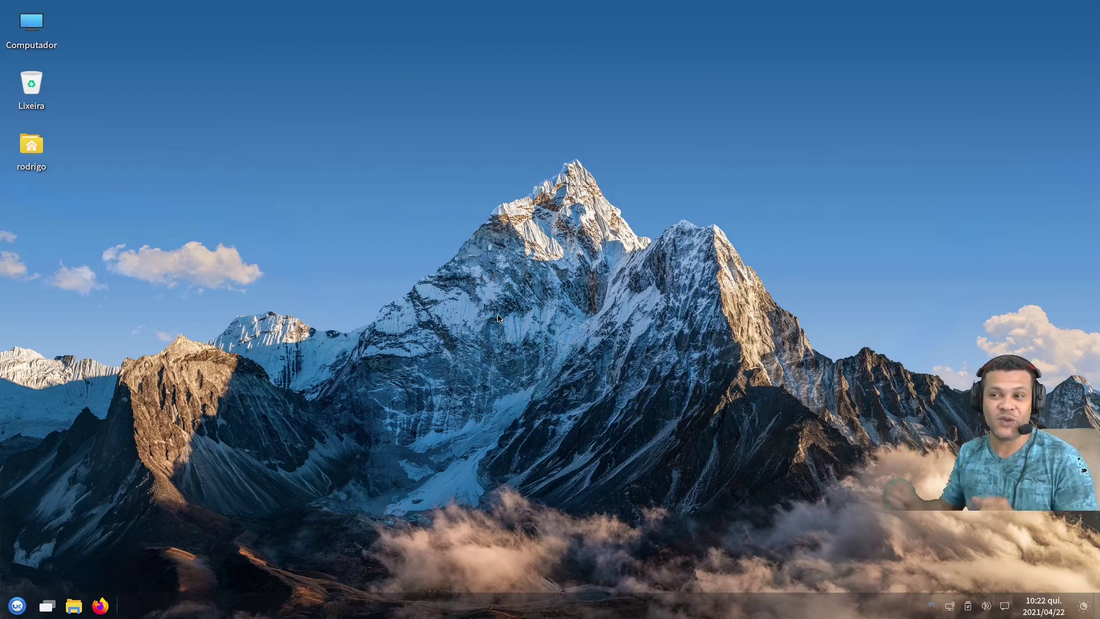
Open Computador, select Rede Windows, widen the sidebar until its full folder names fit, and close the file manager.
left_click(31, 27)
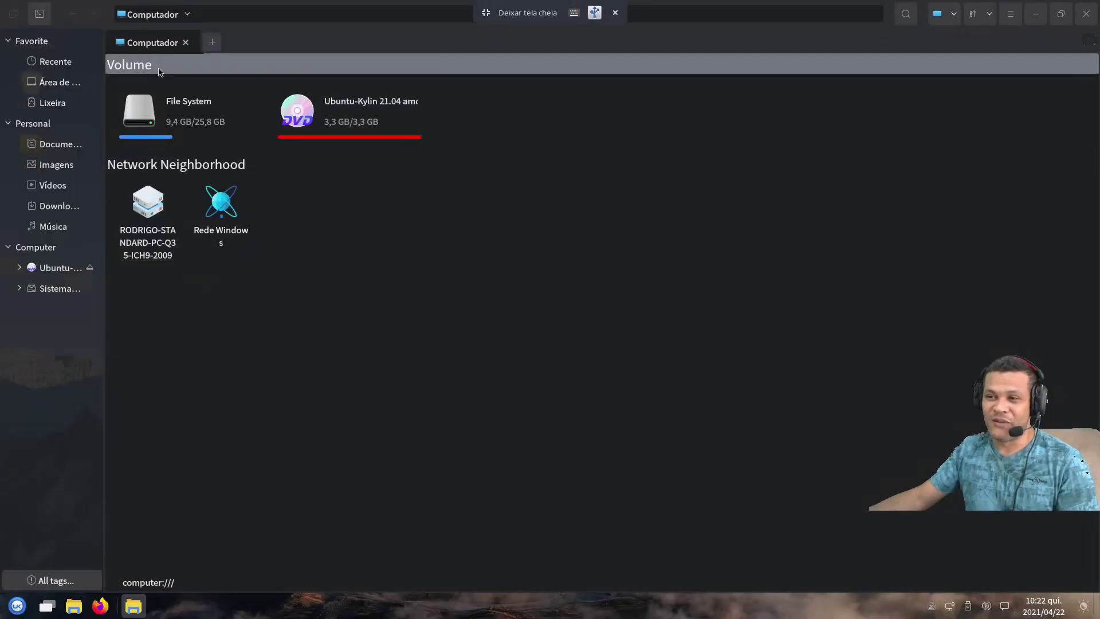
left_click(236, 255)
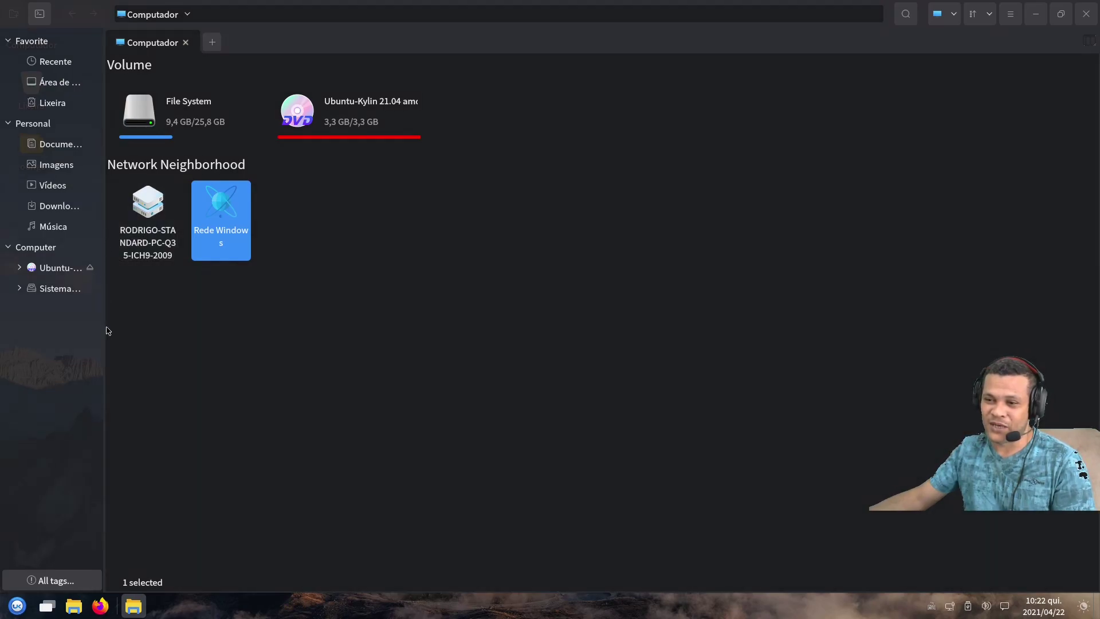
left_click_drag(113, 331, 250, 344)
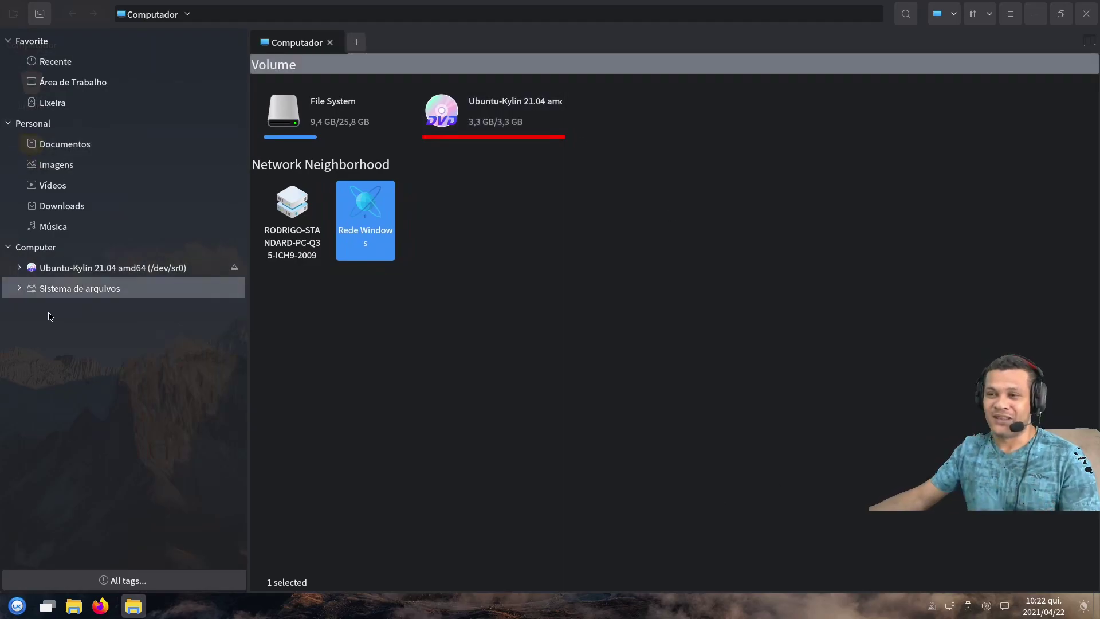
left_click(1085, 14)
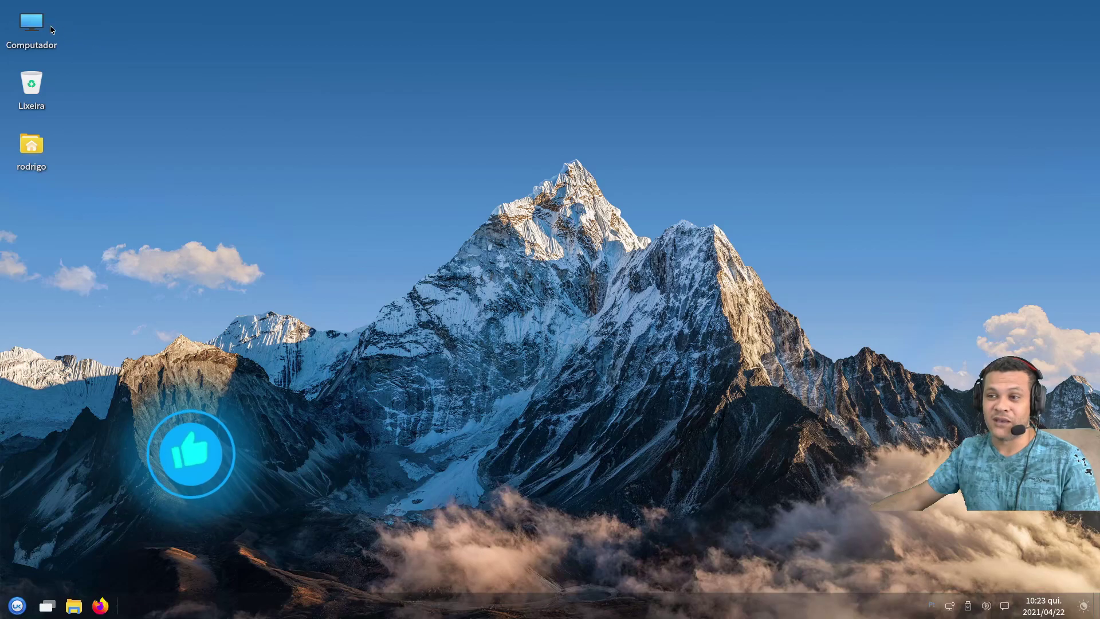
Reopen Computador maximized, try Icon View and List View, switch back to Computer View, and close the file manager.
double_click(32, 26)
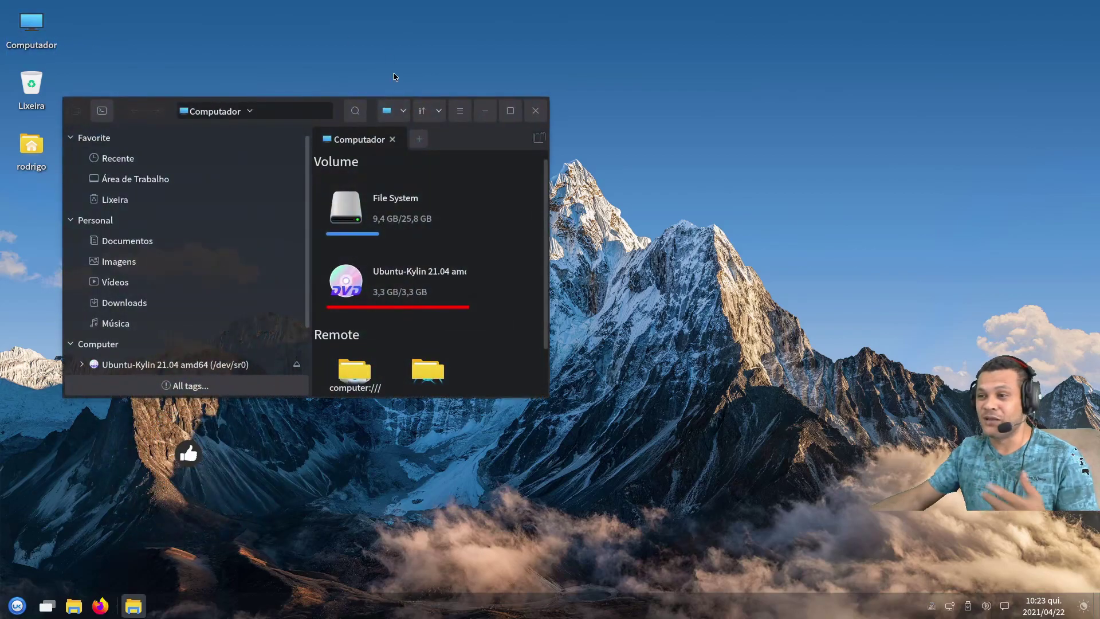
left_click(510, 110)
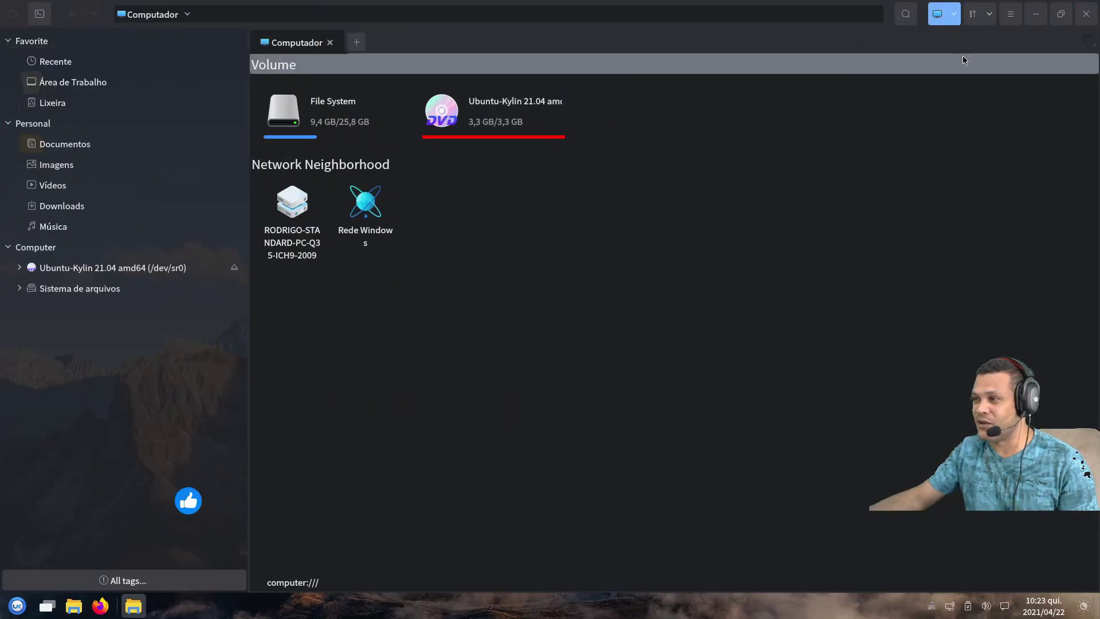
left_click(952, 15)
left_click(983, 56)
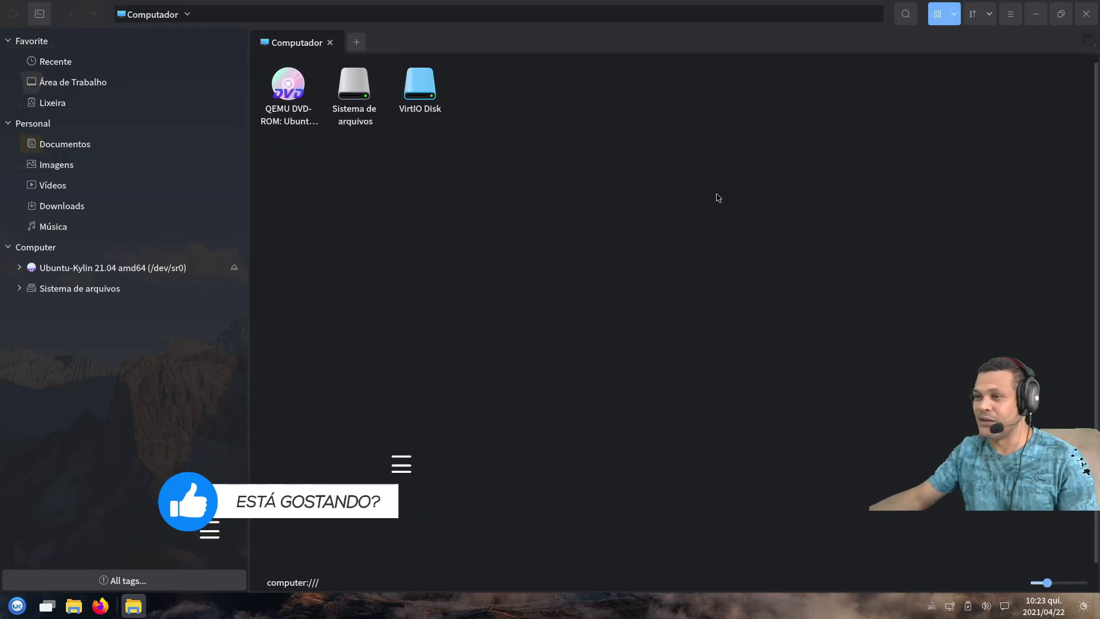
left_click(954, 17)
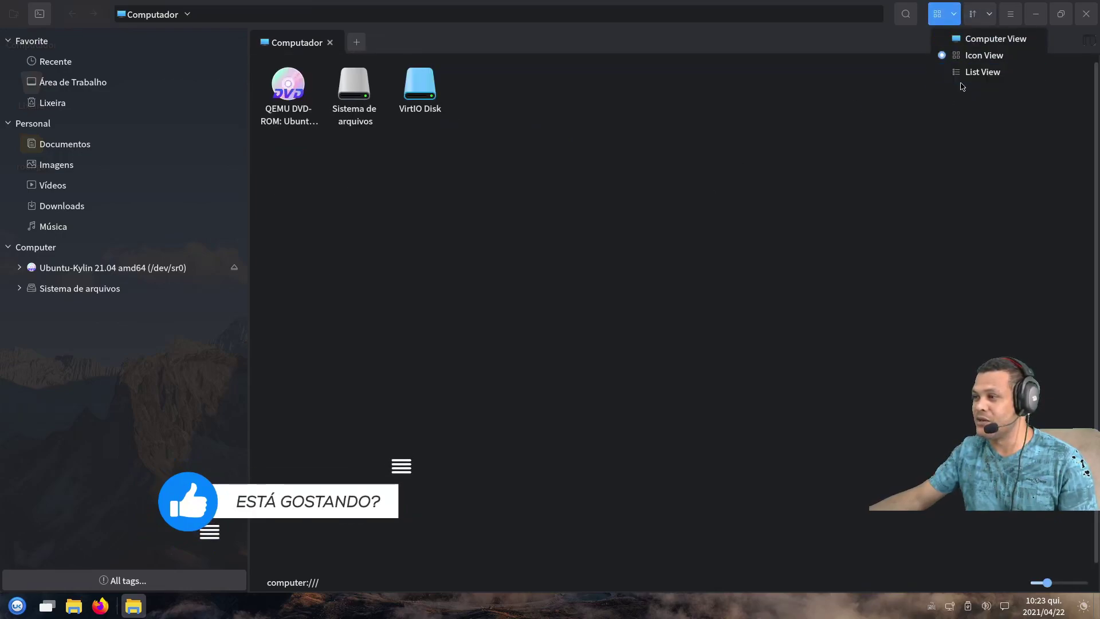
left_click(962, 72)
left_click(954, 12)
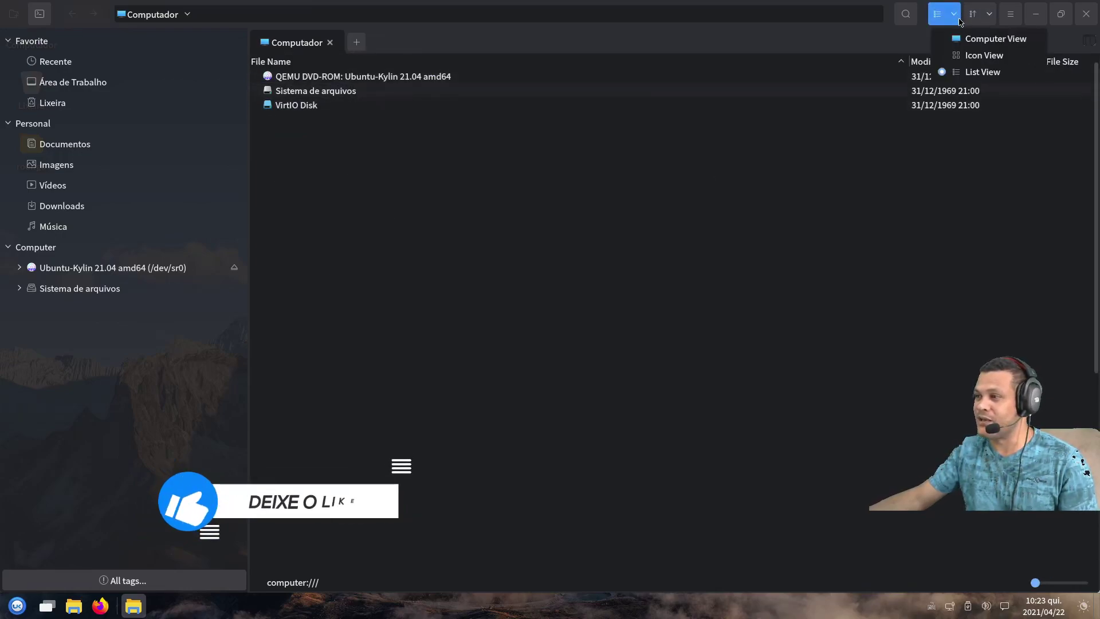
left_click(974, 37)
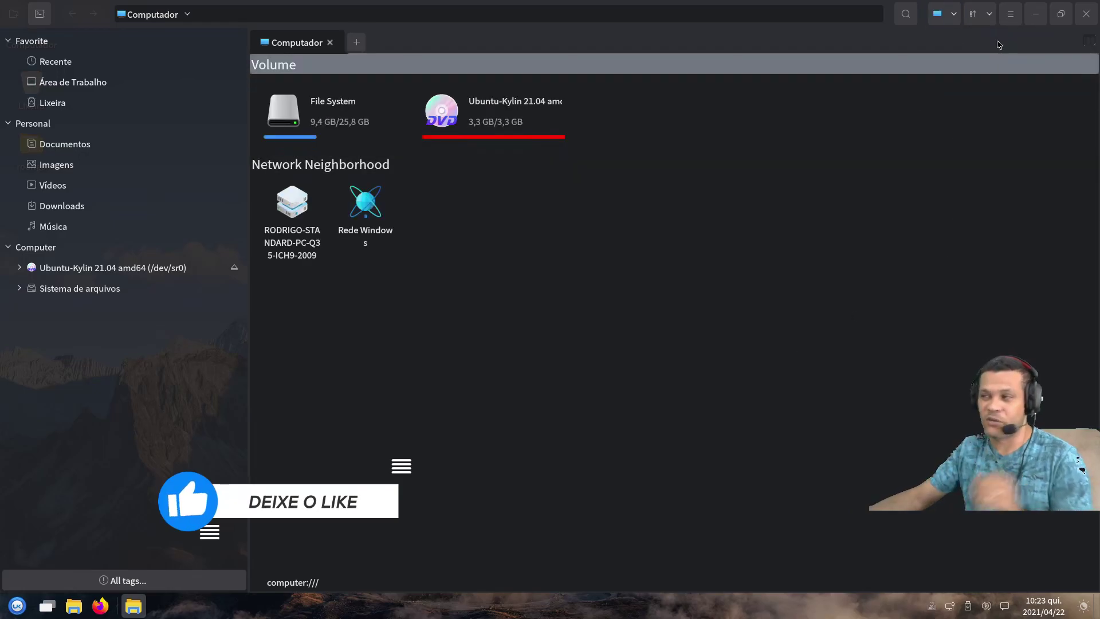
left_click(1086, 13)
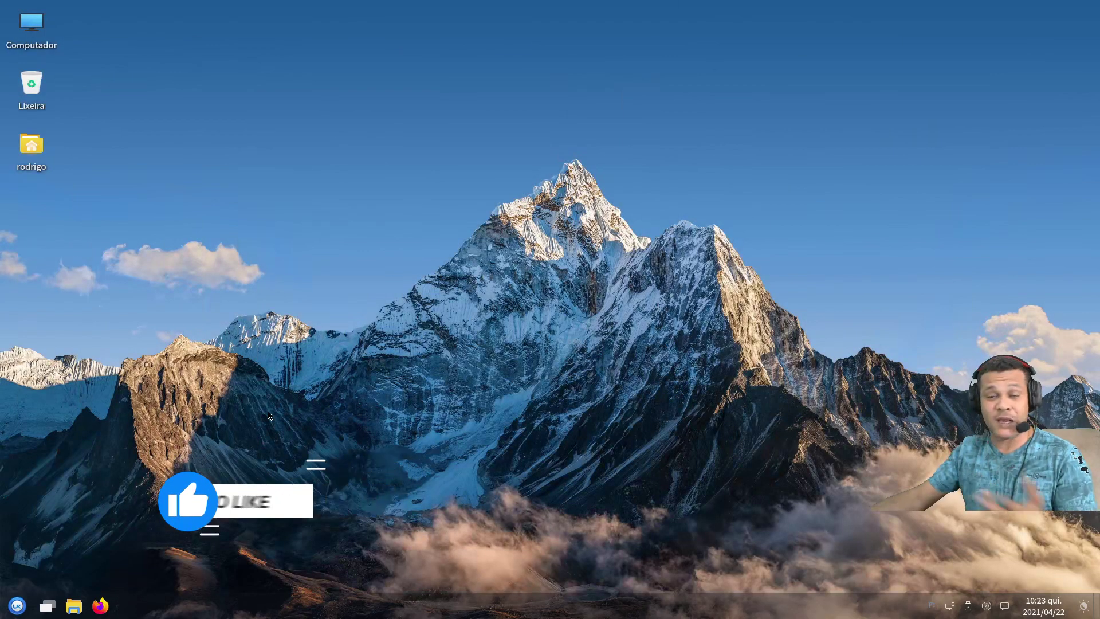